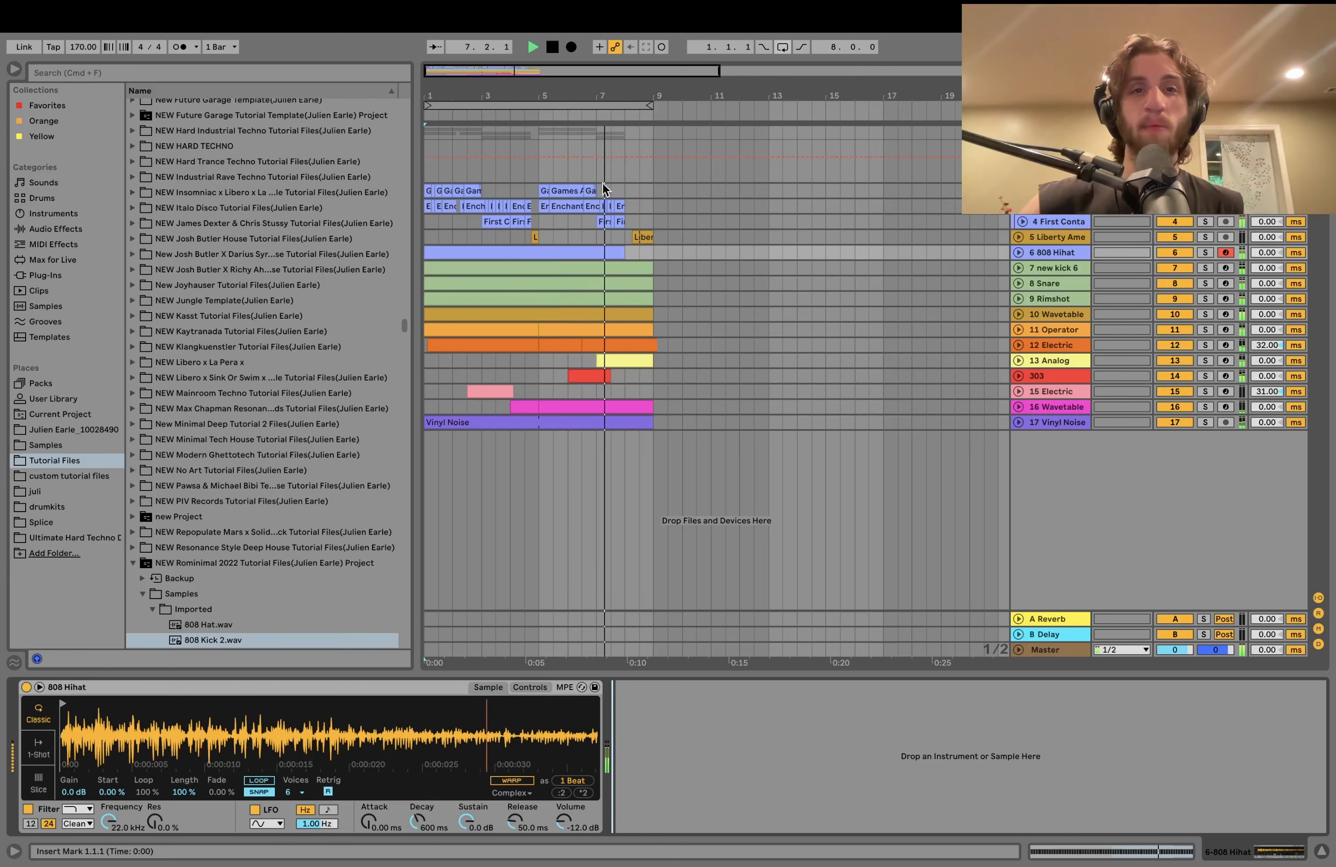
- Hide the device view and unfold the Detroit Percussion, Night Break and First Contact Amen tracks while playing the break group from bar 1
left_click(1321, 851)
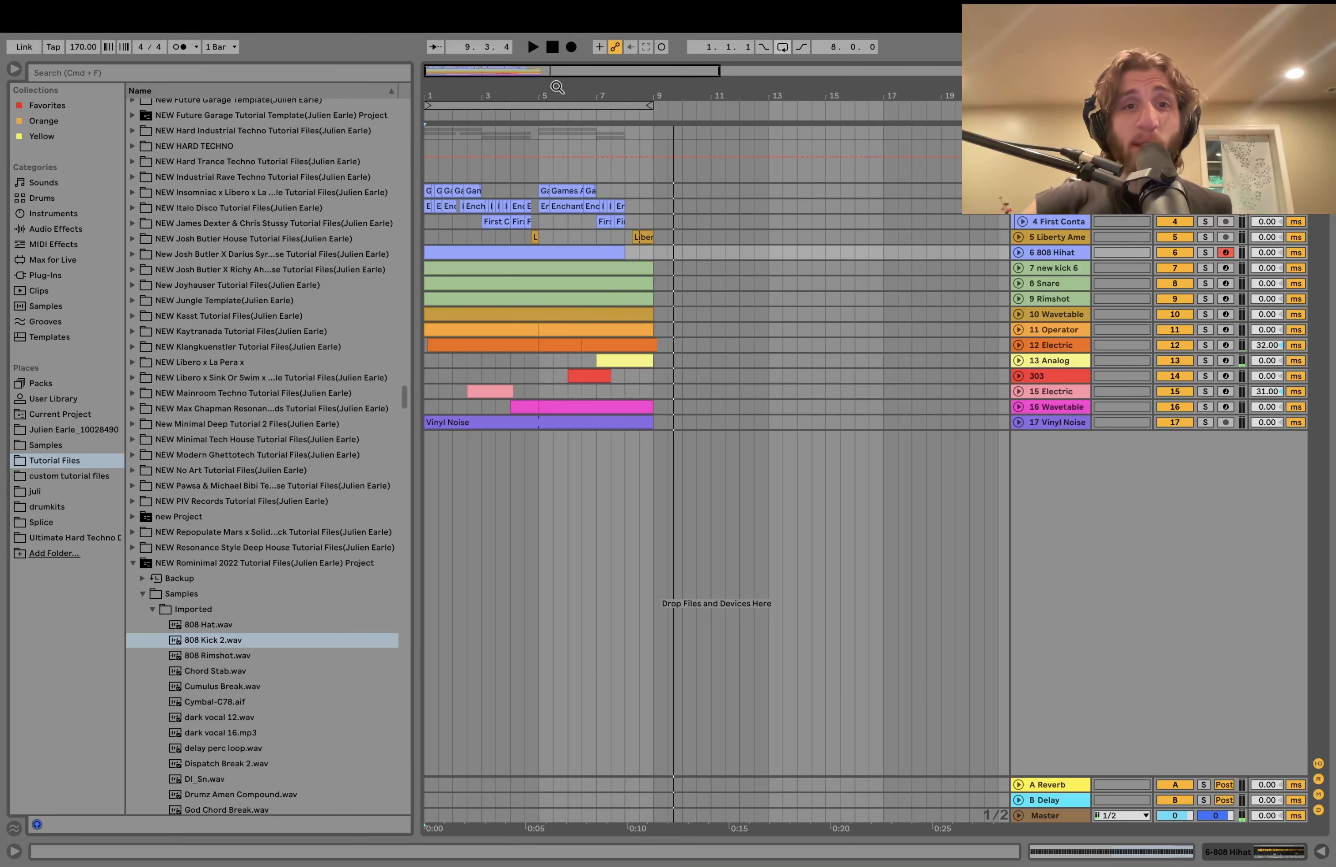
left_click(426, 176)
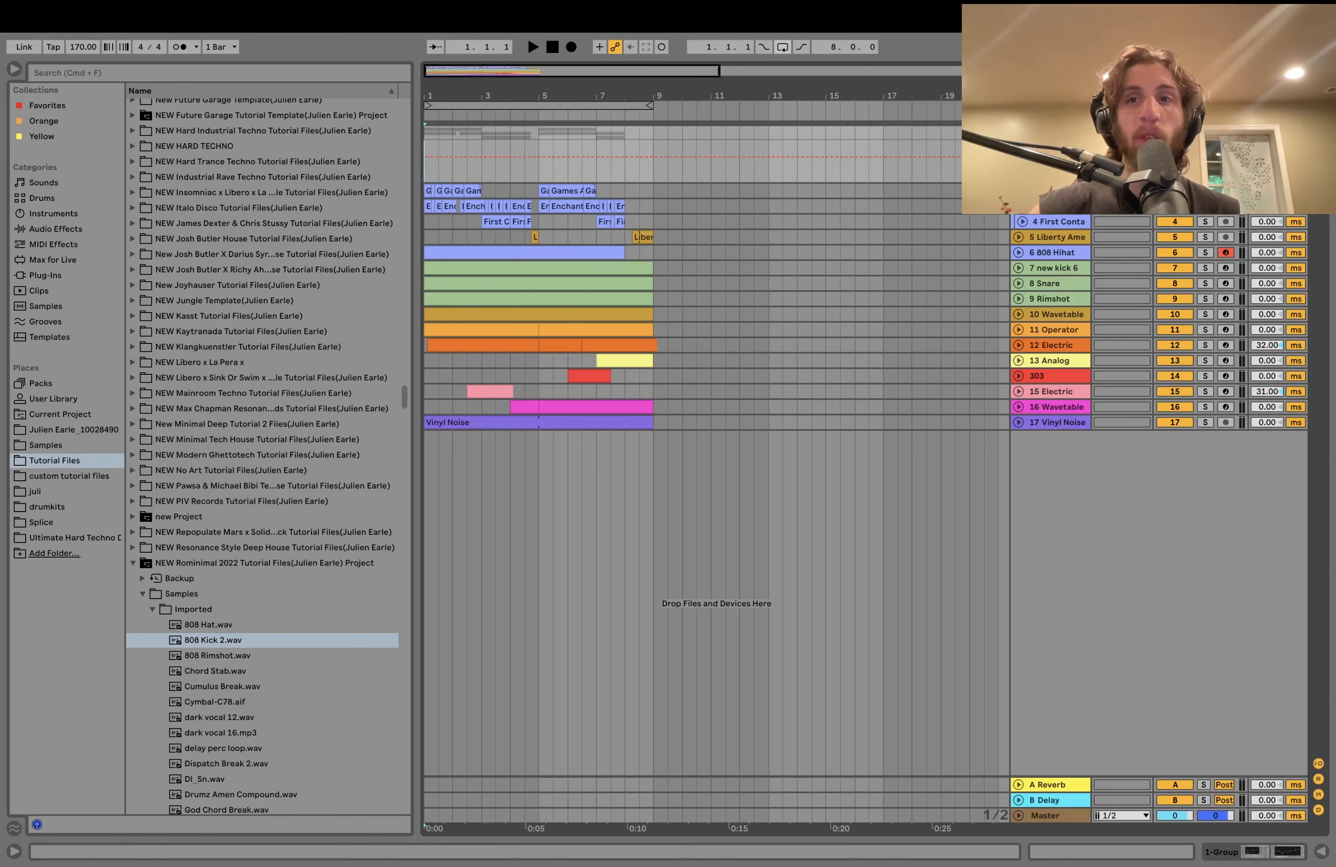
key("space")
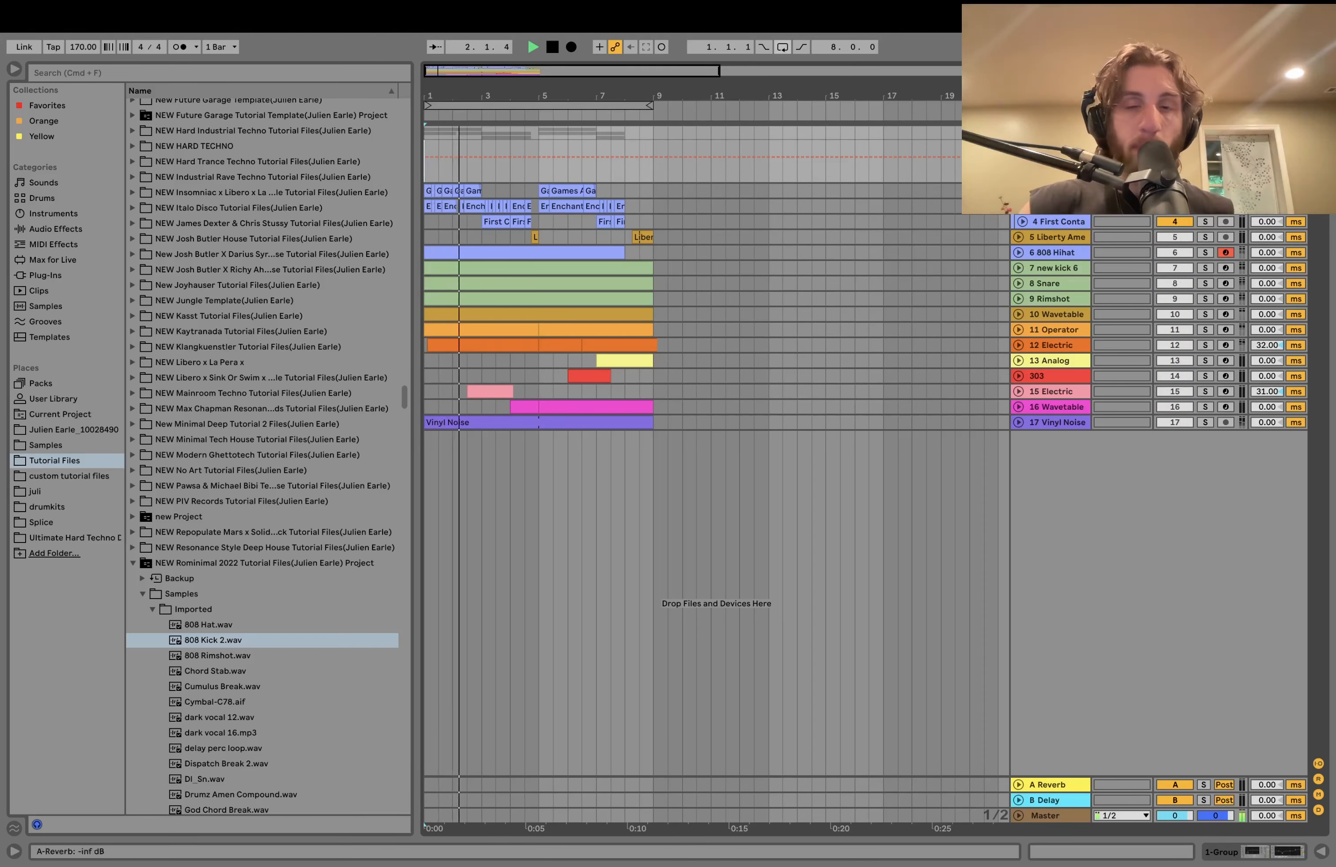
left_click(1020, 263)
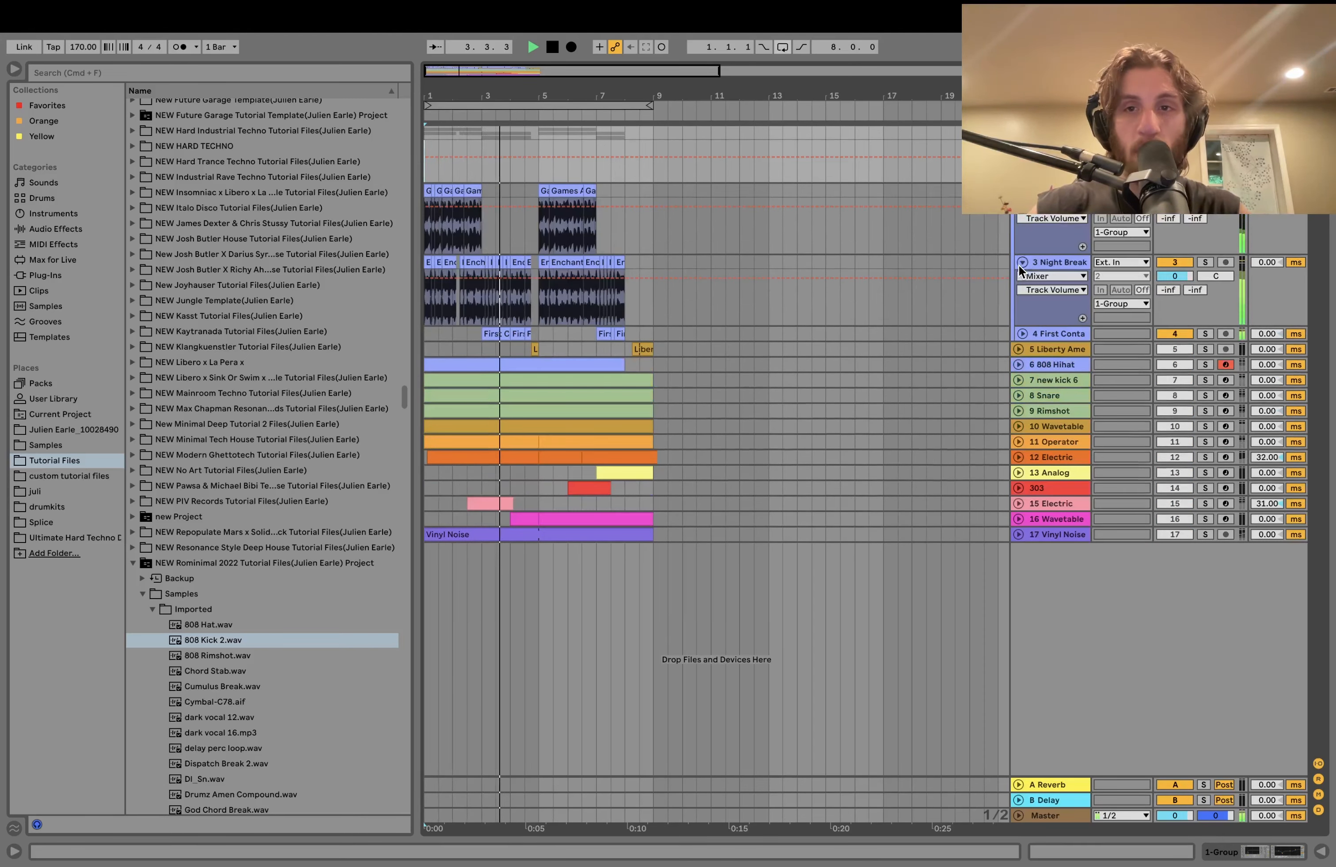
left_click(1022, 333)
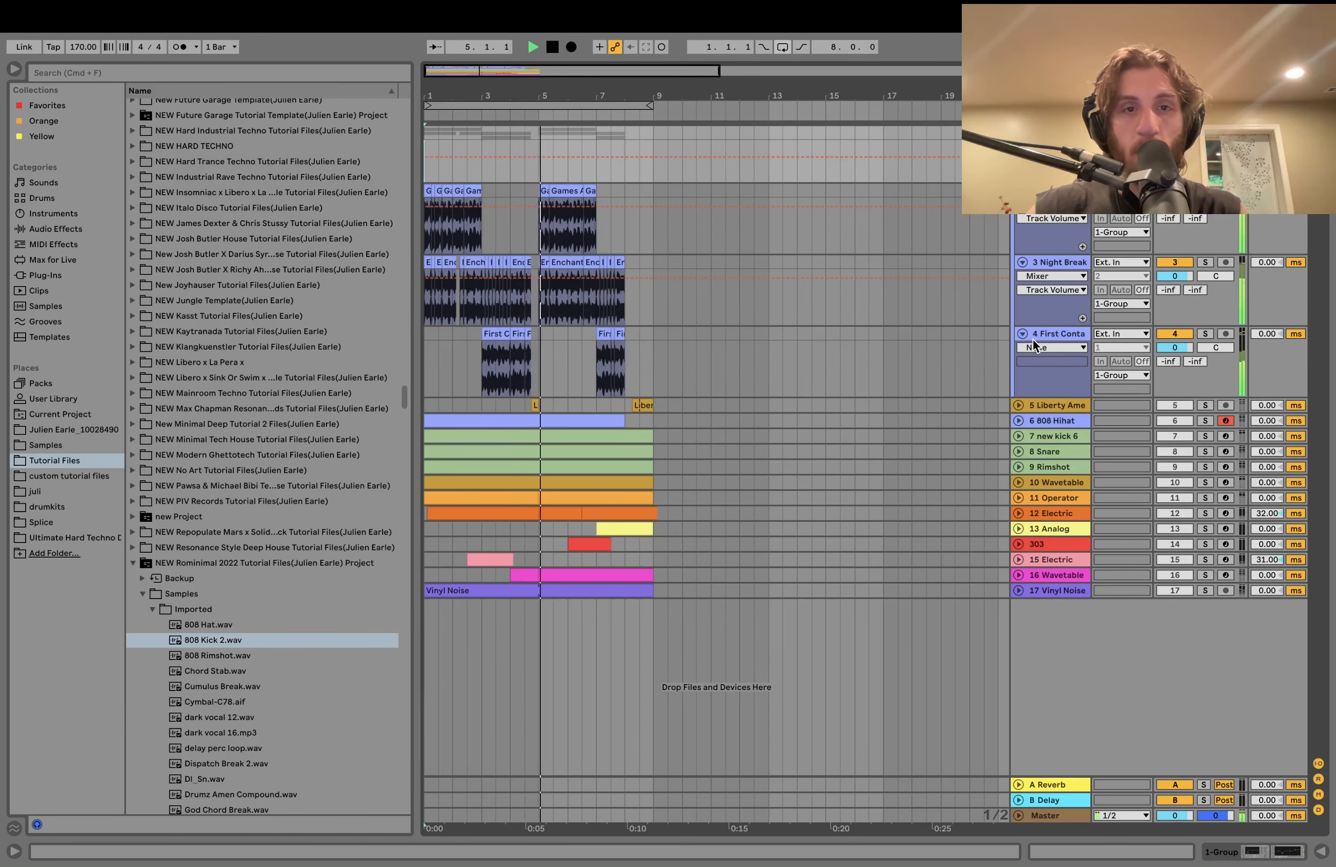
left_click(1032, 340)
key("space")
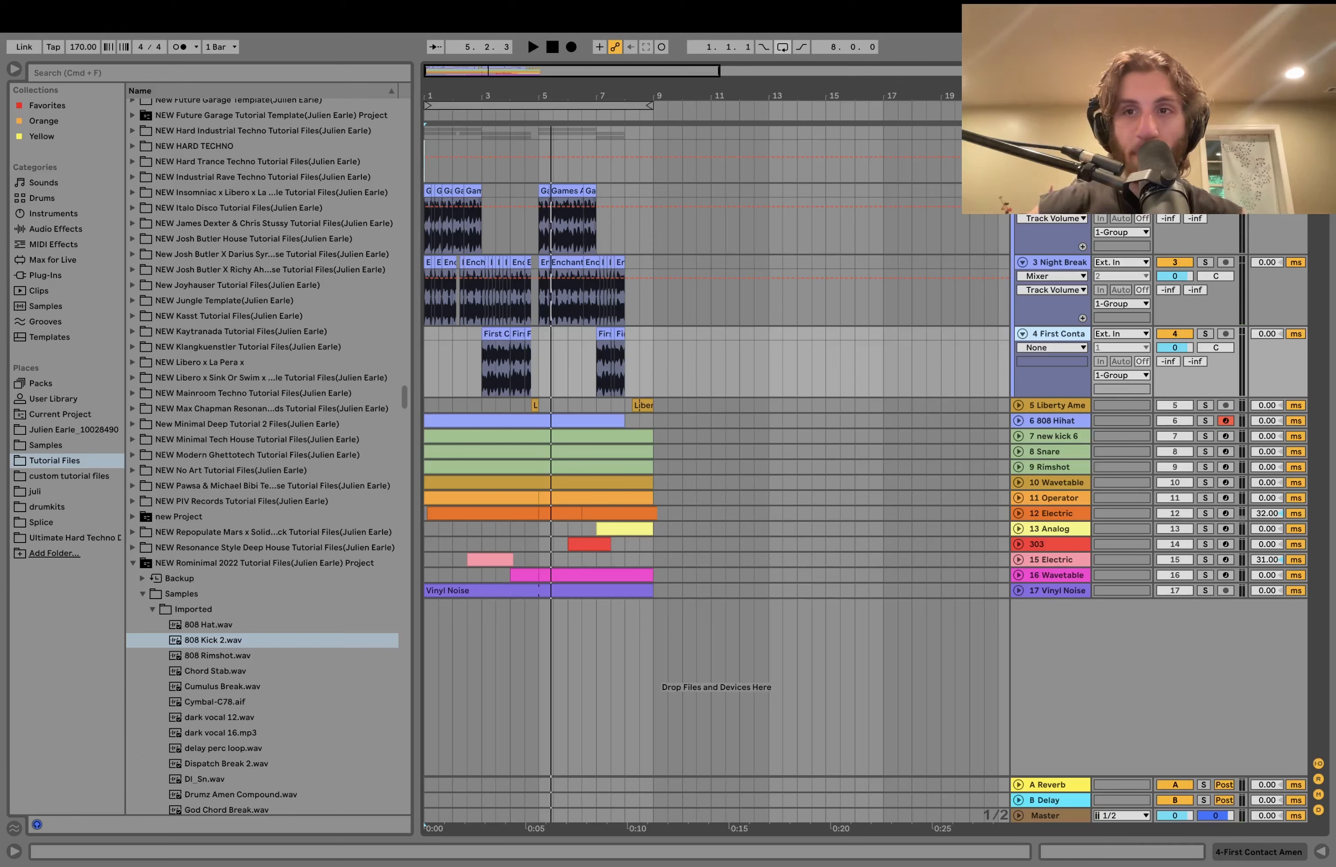
- Solo the Detroit Percussion track and play its Games Amen clips from bar 1
left_click(1174, 133)
left_click(1076, 225)
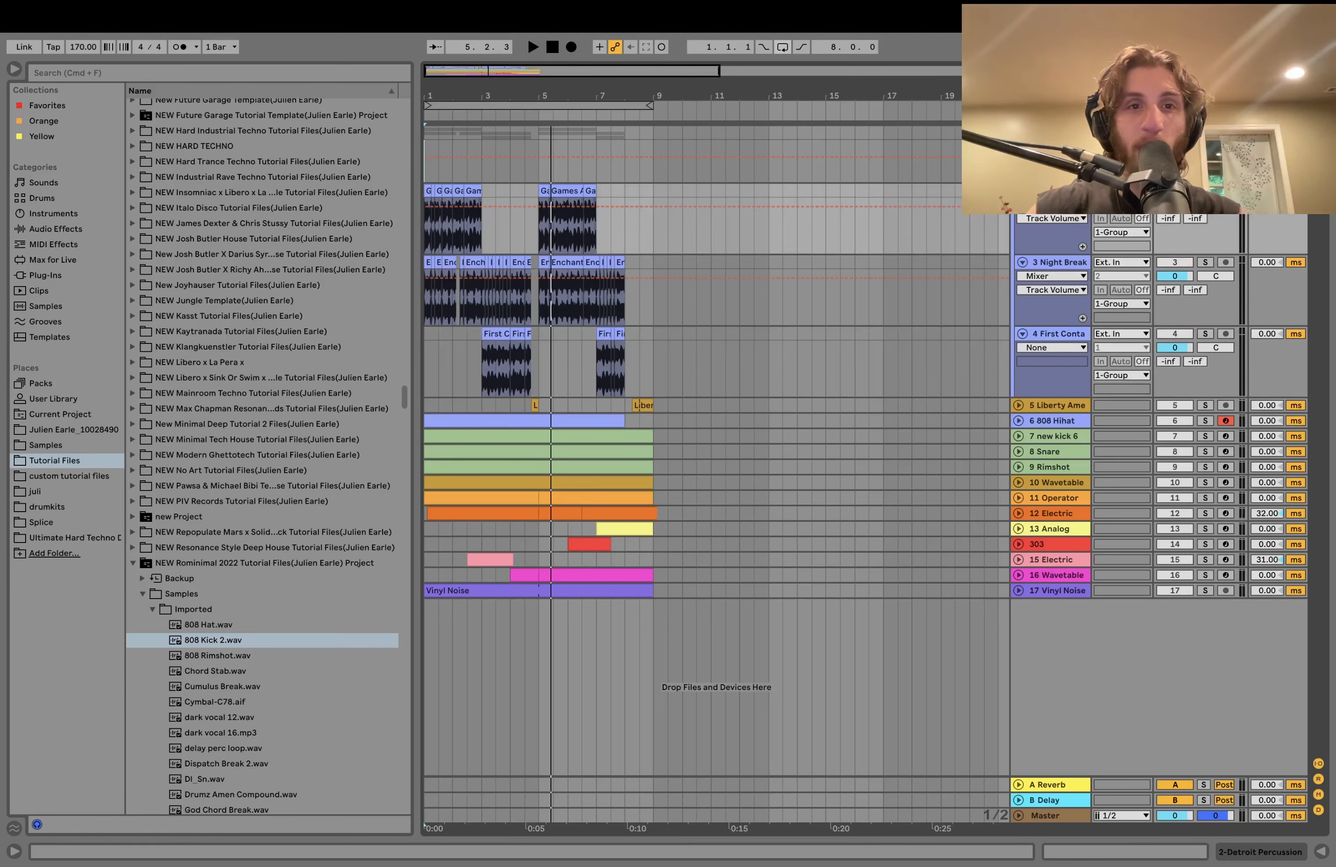
key("space")
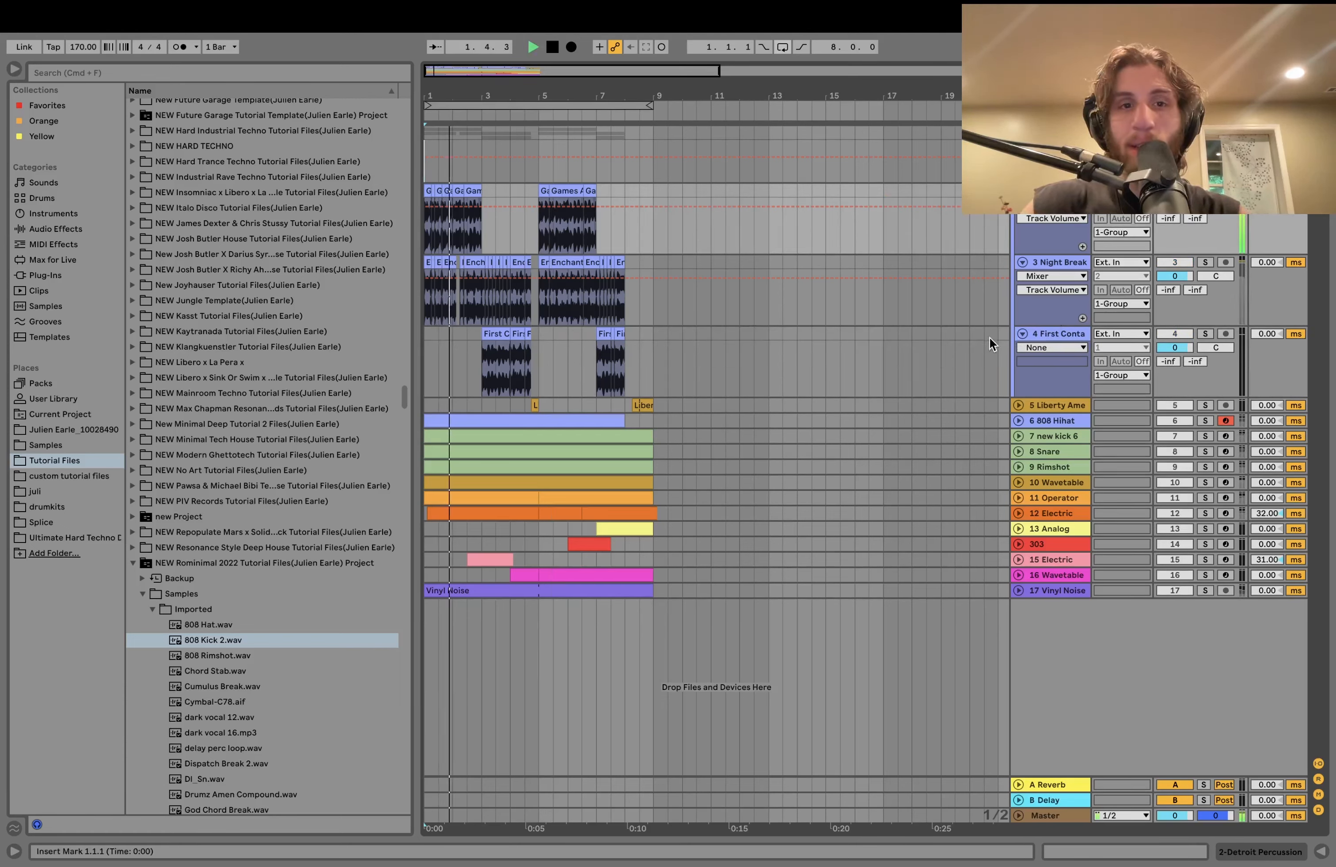
key("space")
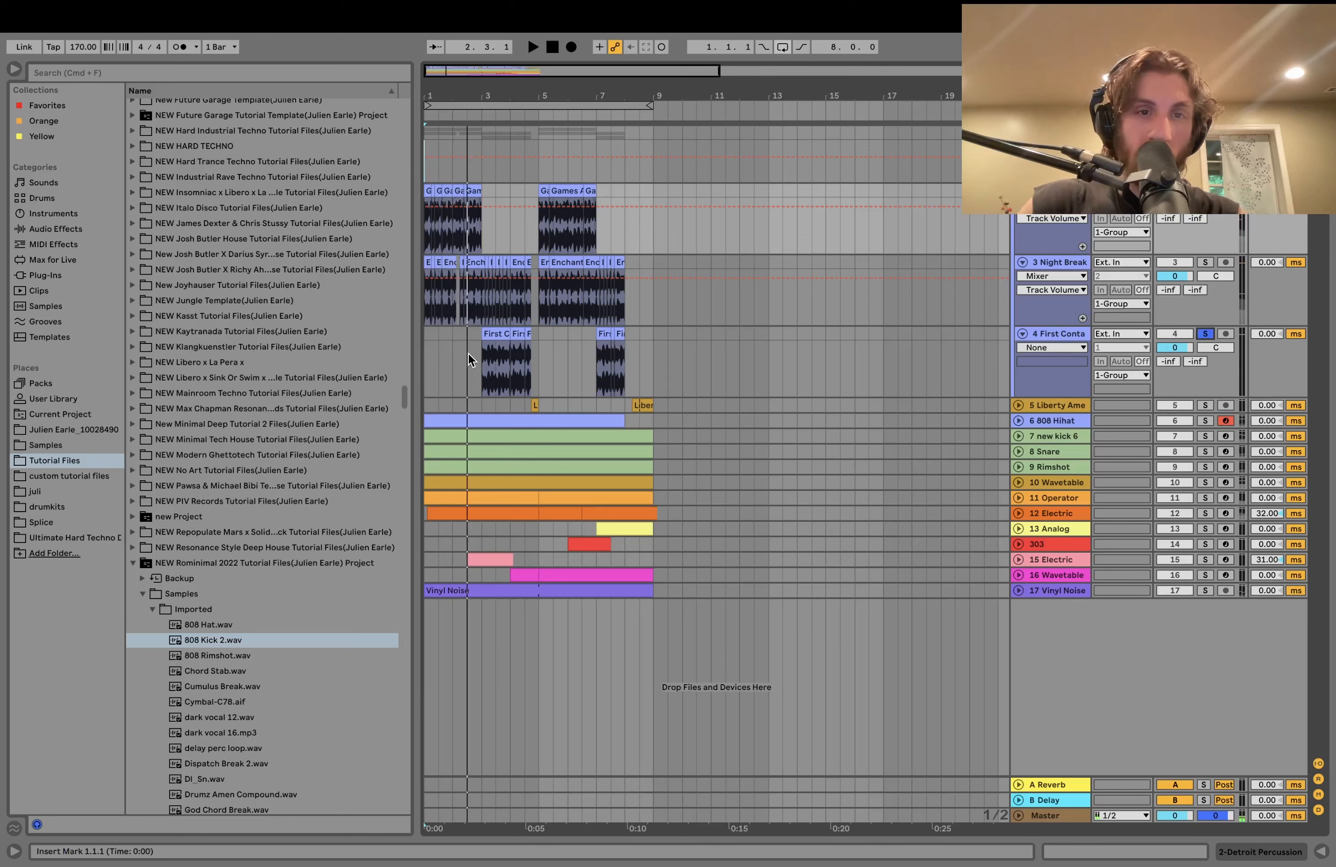
- Play the First Contact Amen clips from 3.1.1 with their track soloed
left_click(480, 362)
key("space")
key("space")
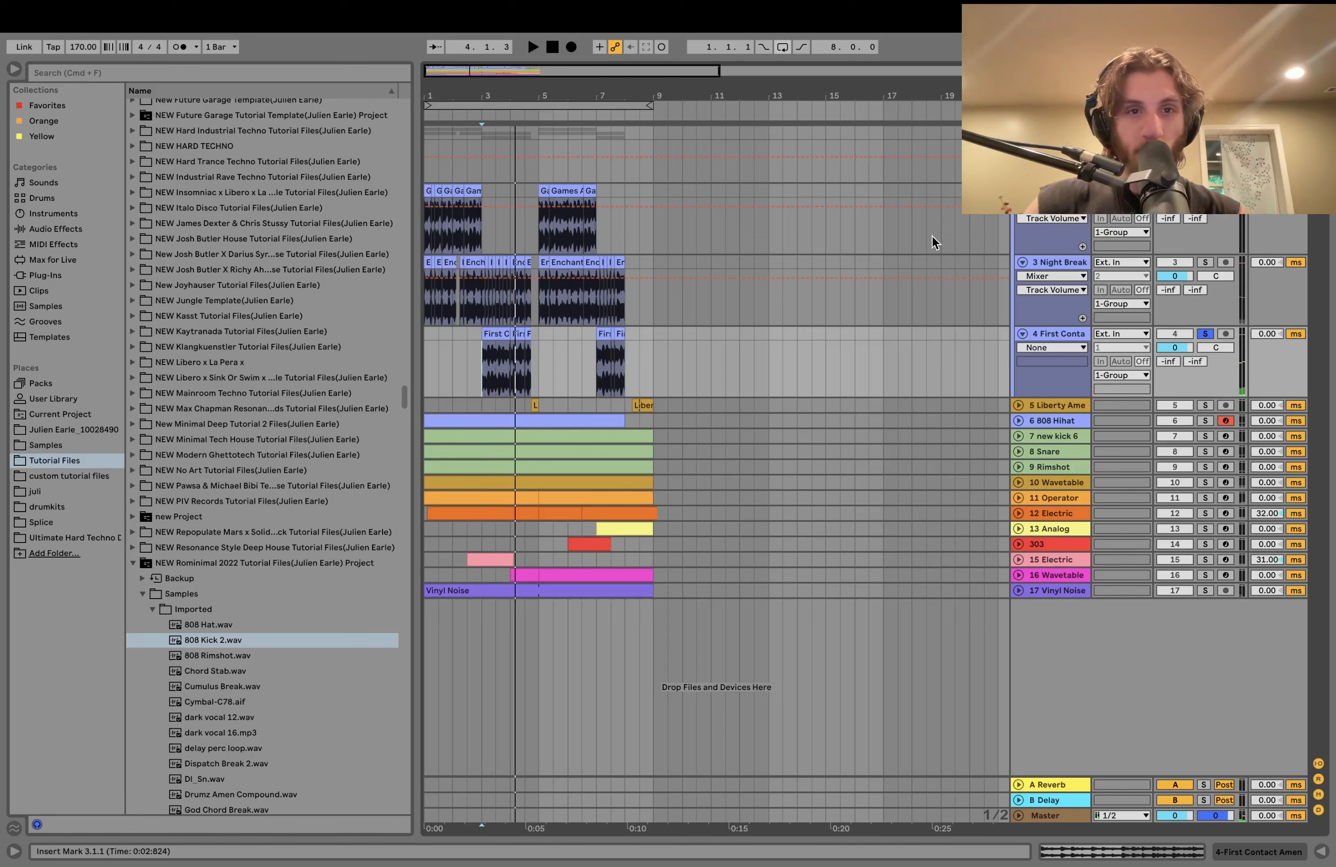
- Play the soloed Games Amen and First Contact Amen clips together from bar 1, and replay the opening
left_click(426, 239)
key("space")
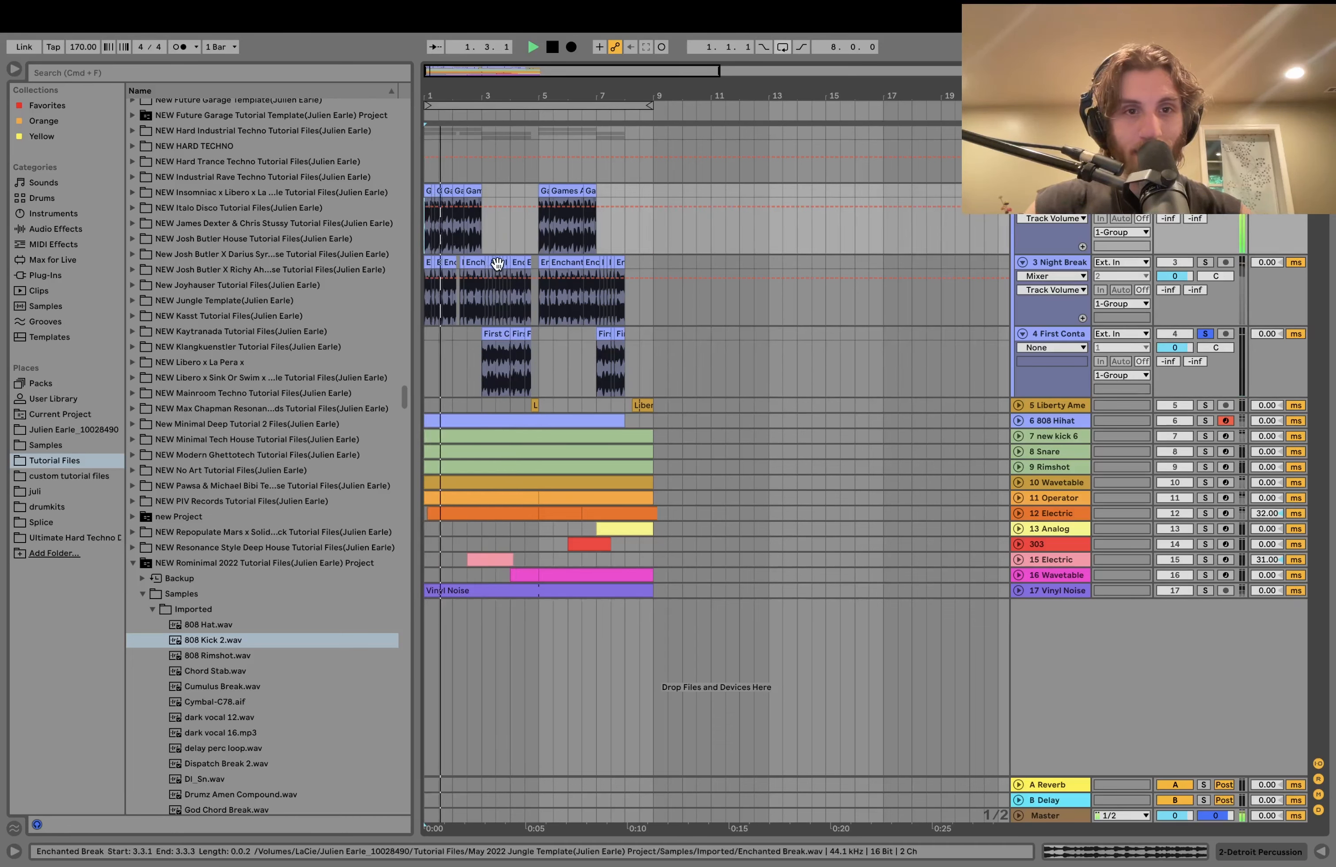
left_click(489, 231)
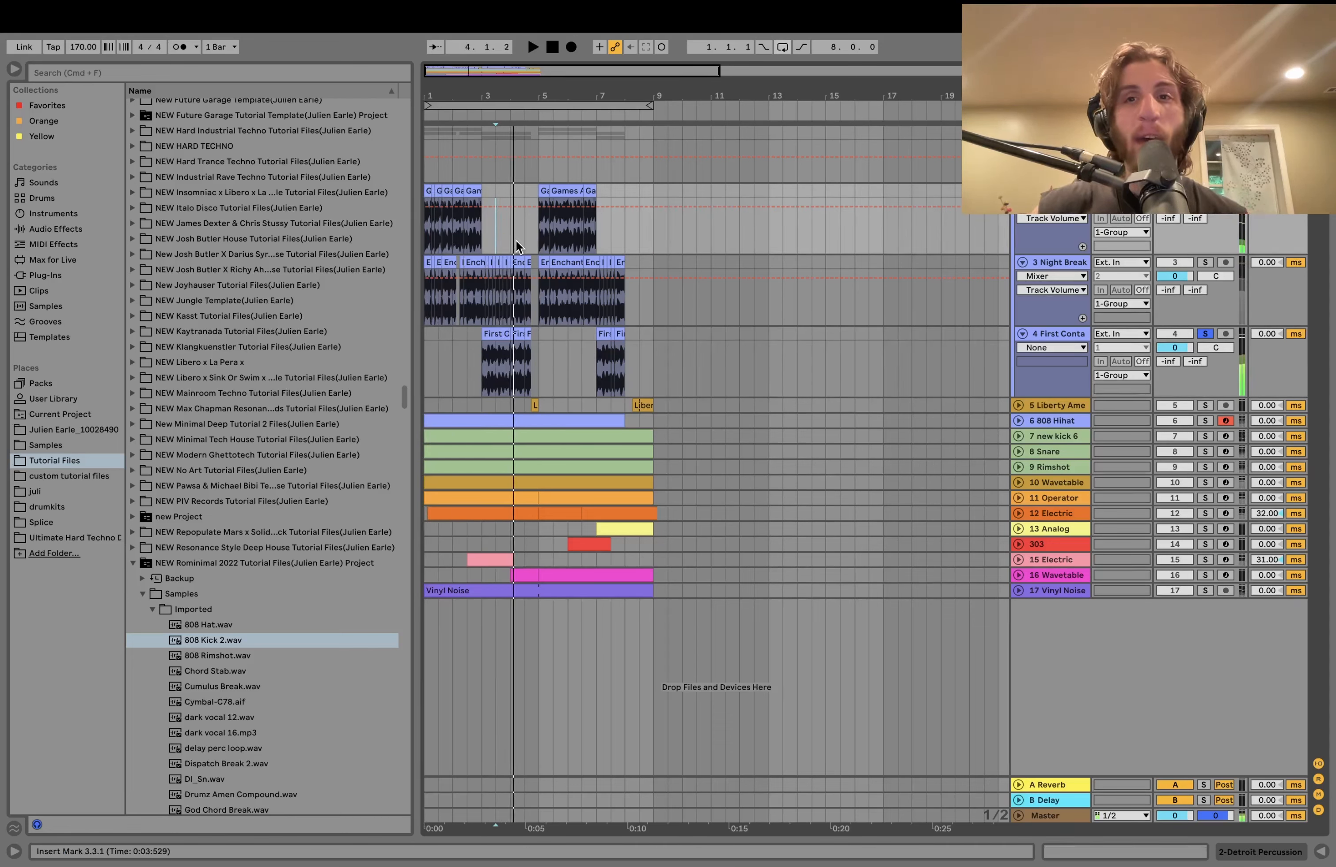
left_click(479, 229)
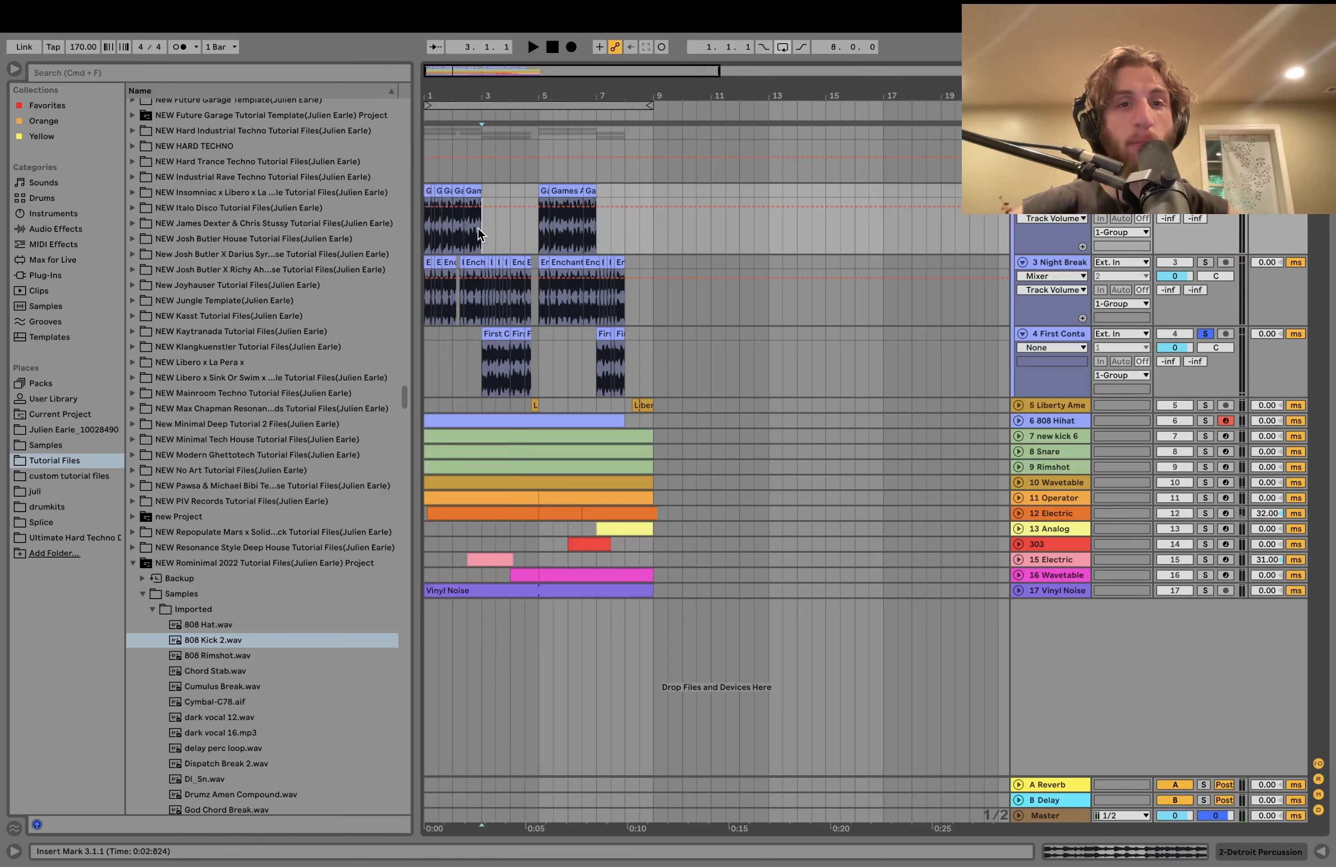
left_click(426, 231)
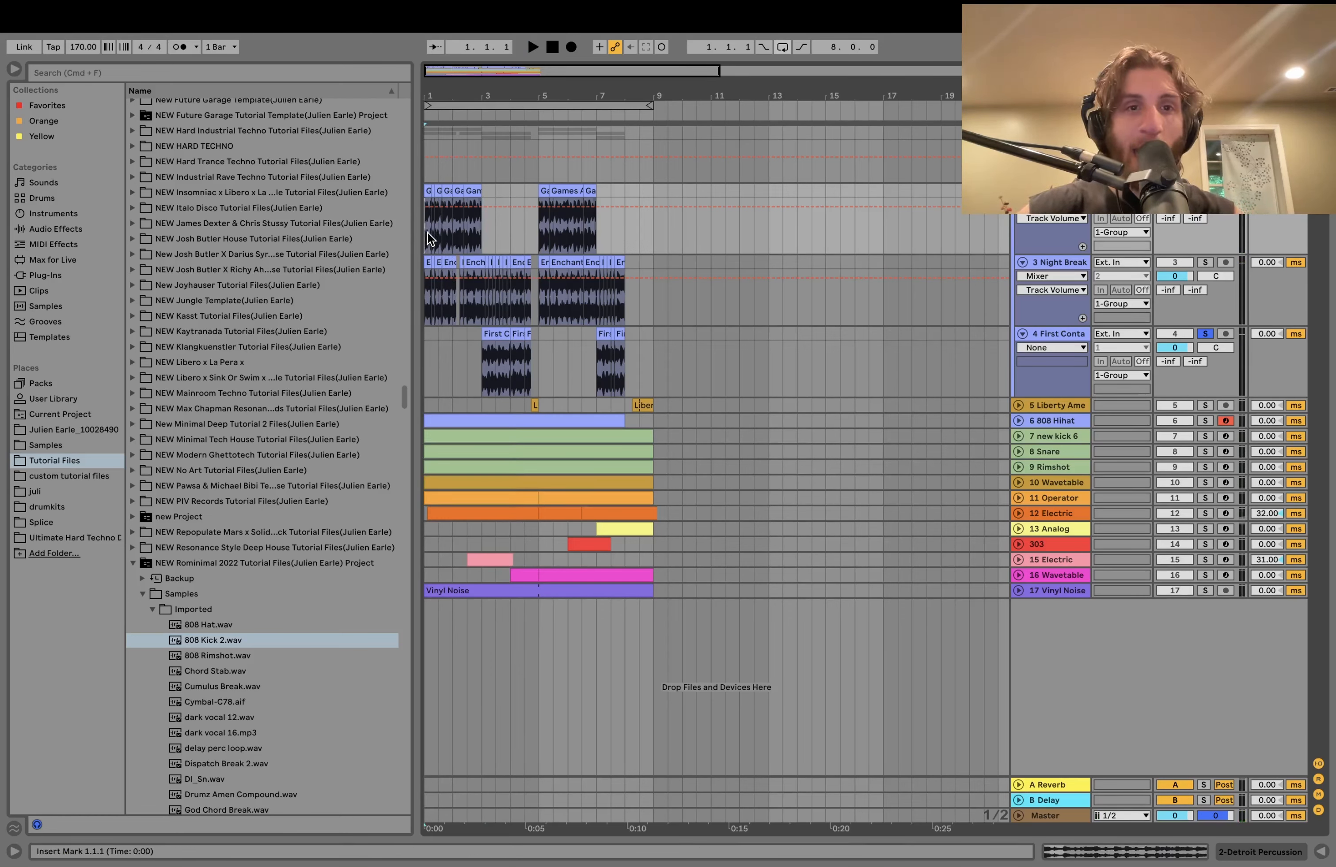
key("space")
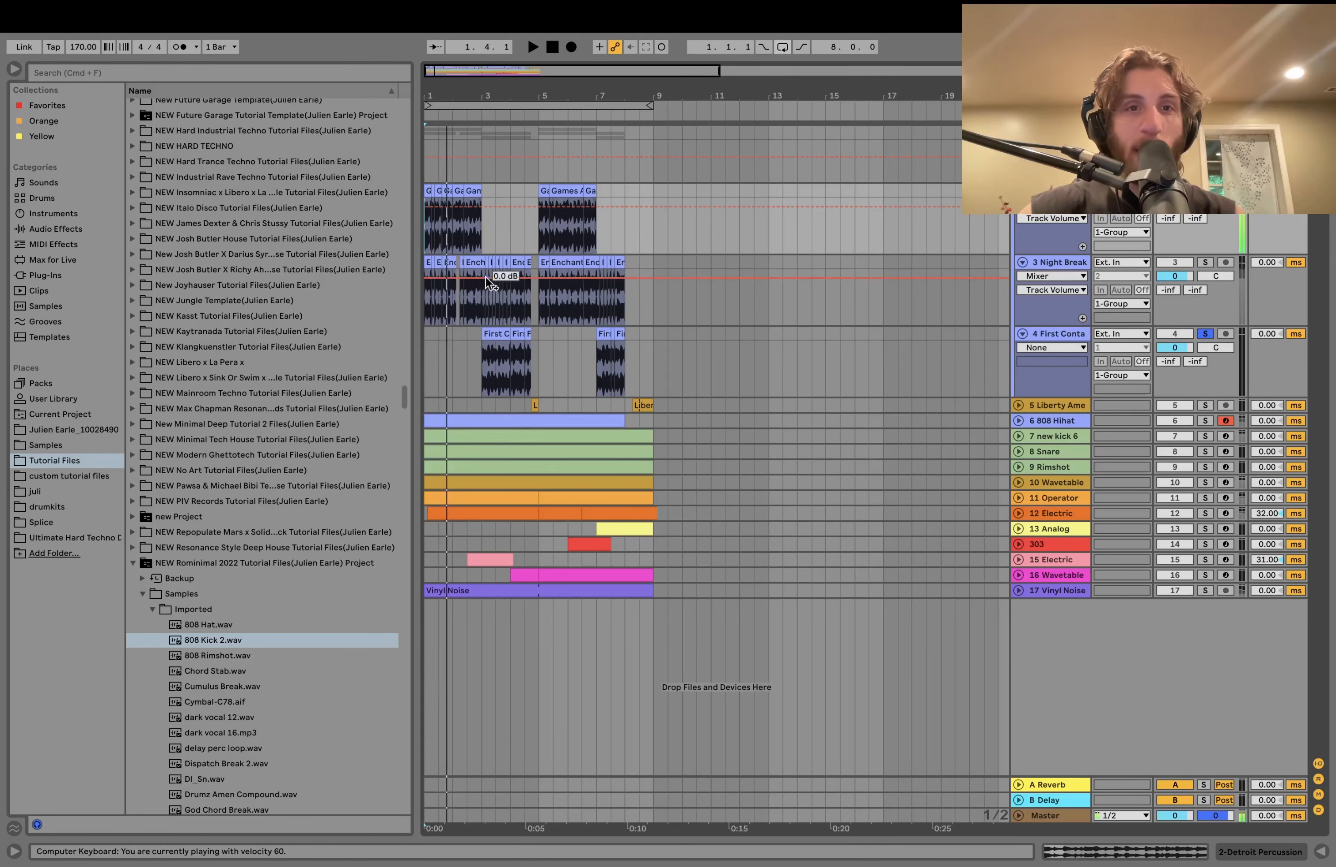
- Play the chopped Games Amen slices from 1.1.1 and again from 2.1.1
left_click_drag(446, 100, 492, 99)
left_click(438, 190)
key("space")
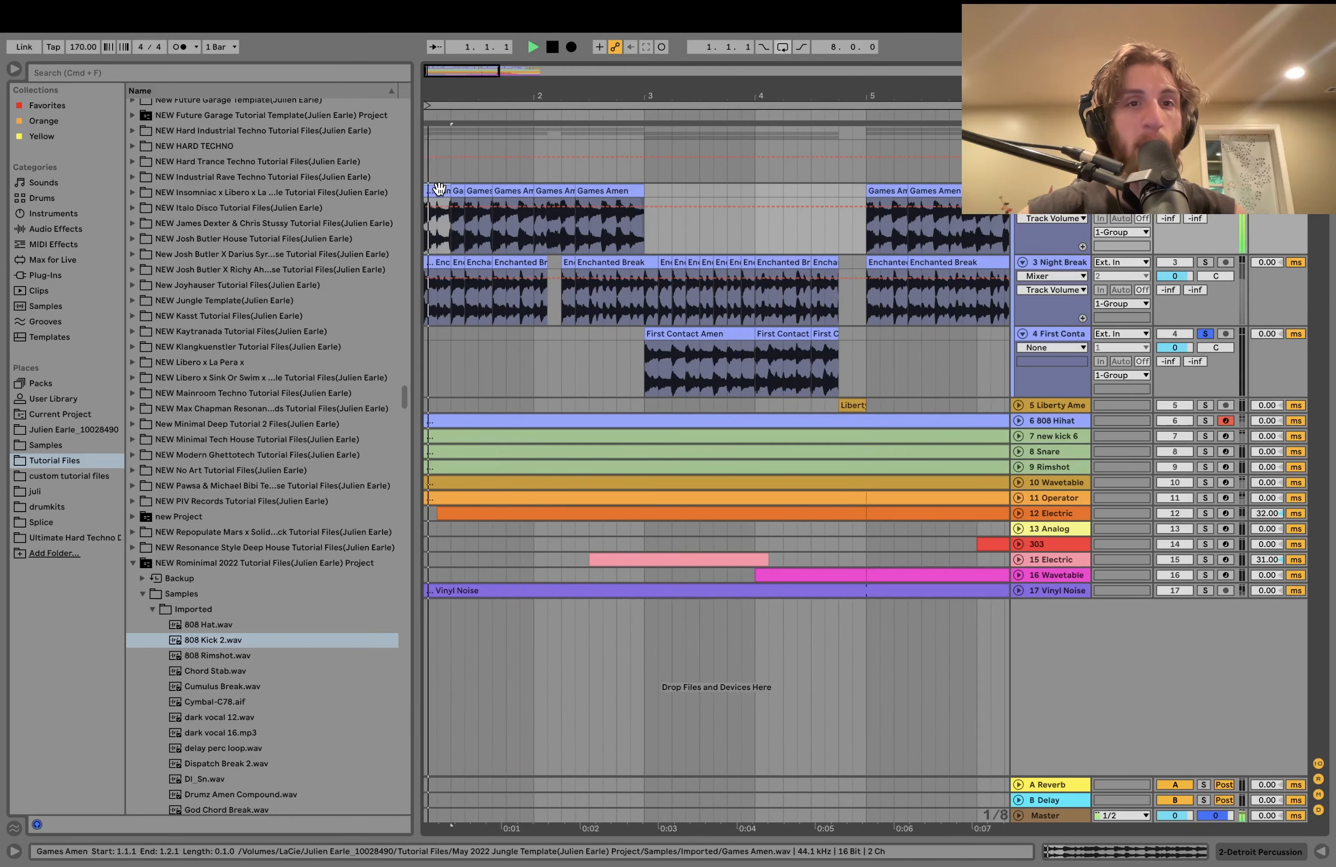
key("space")
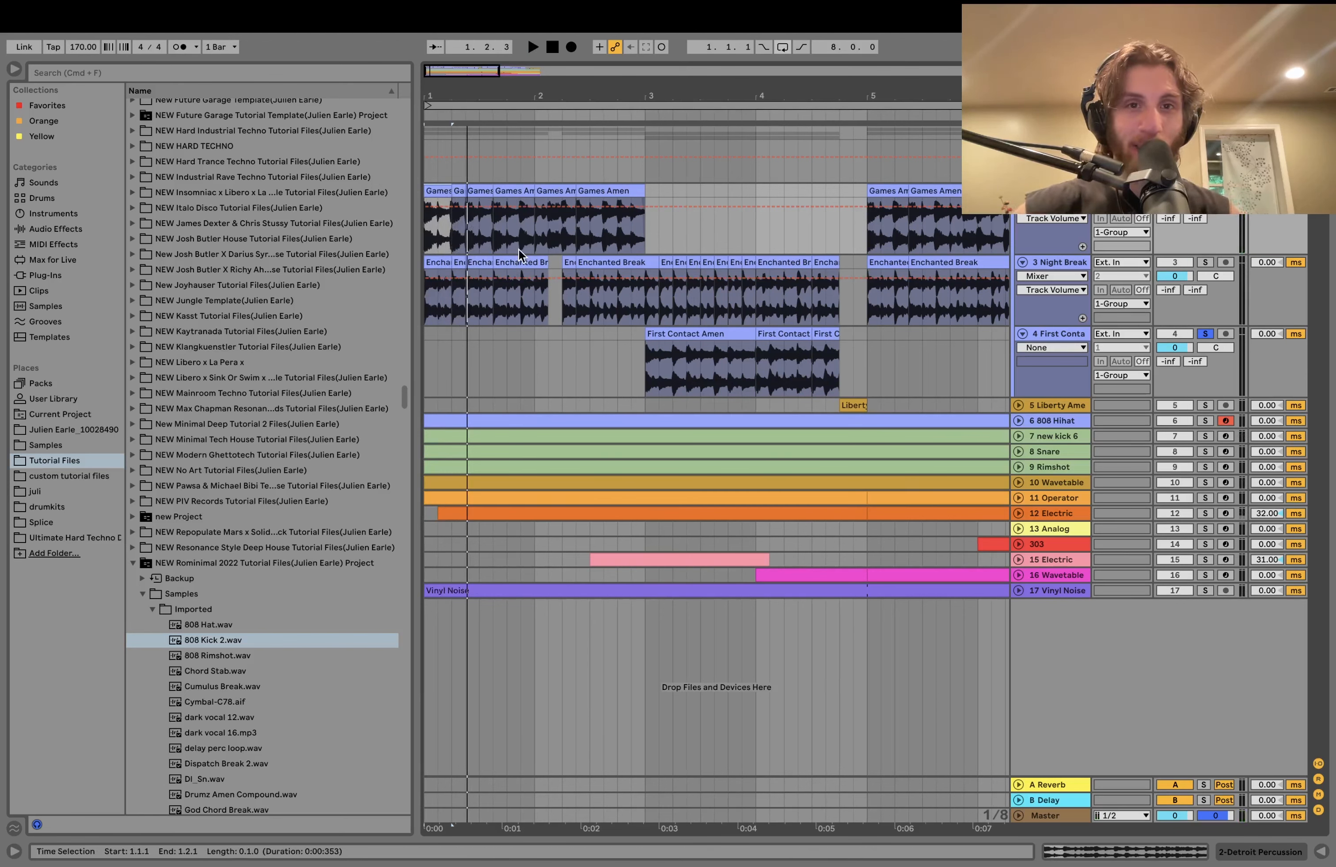
left_click(536, 237)
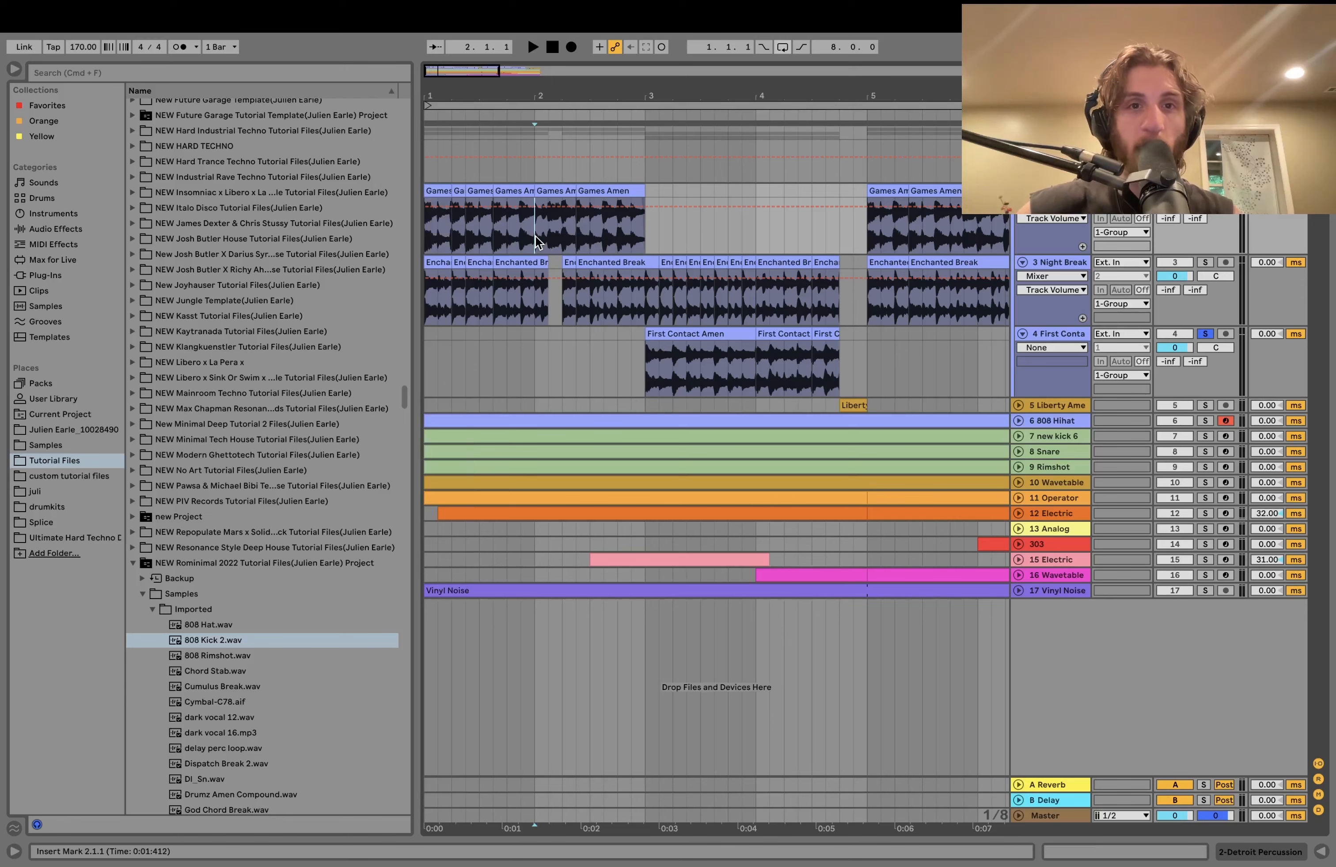
key("space")
key("space")
- Try repeating a Games Amen slice from bar 2 at 2.3.1, audition it from 2.1.1, and undo the paste
left_click_drag(536, 237, 560, 201)
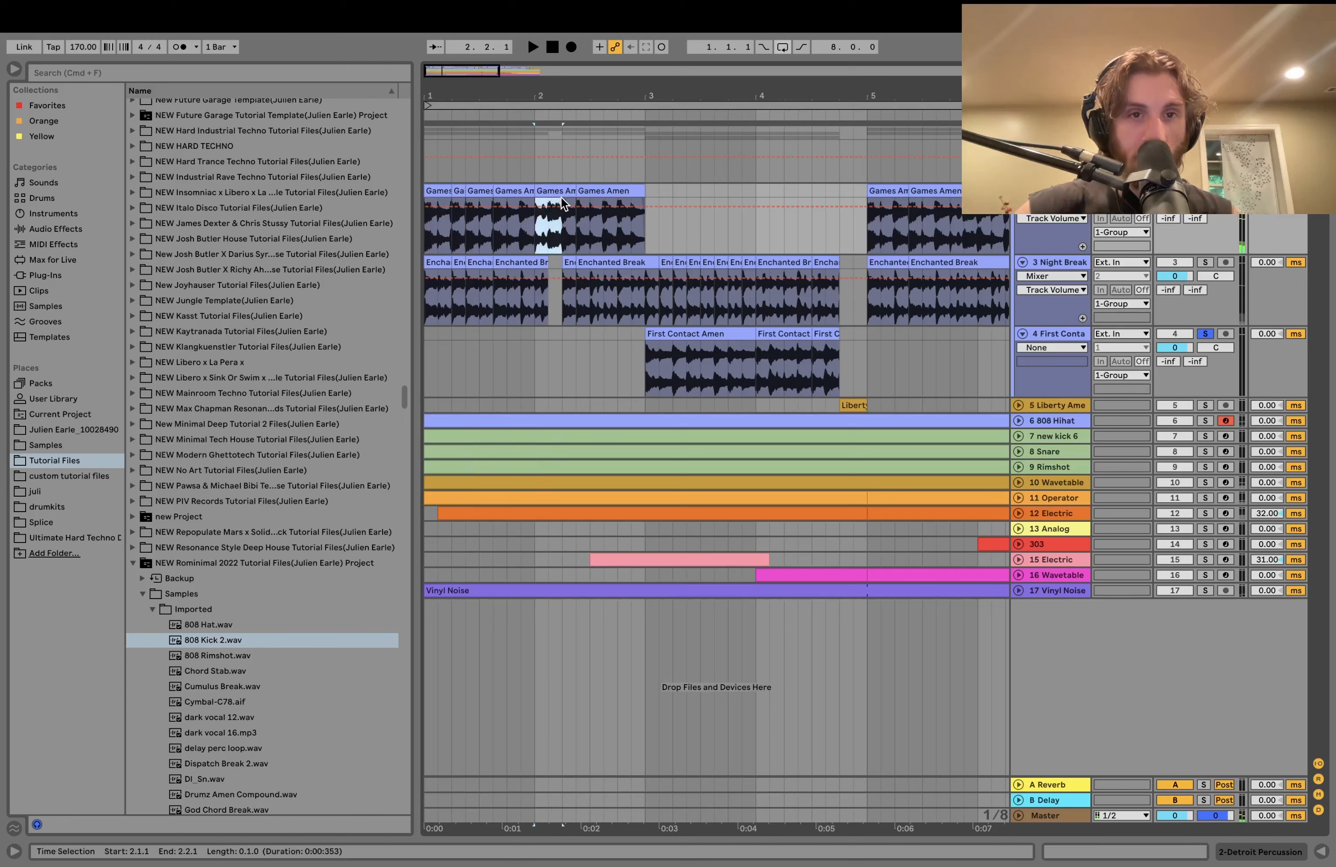
left_click(588, 235)
key("super+v")
left_click(530, 231)
key("space")
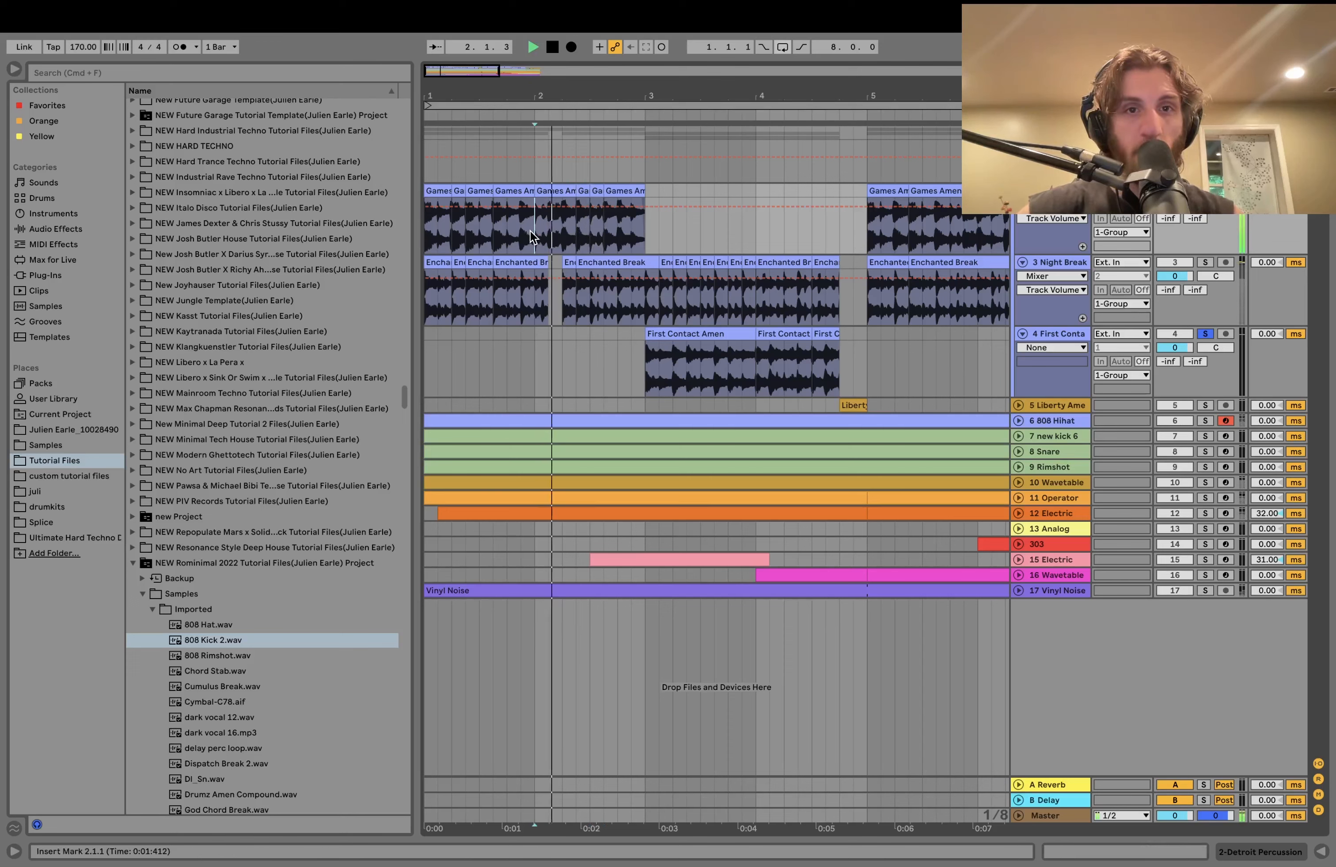
key("super+z")
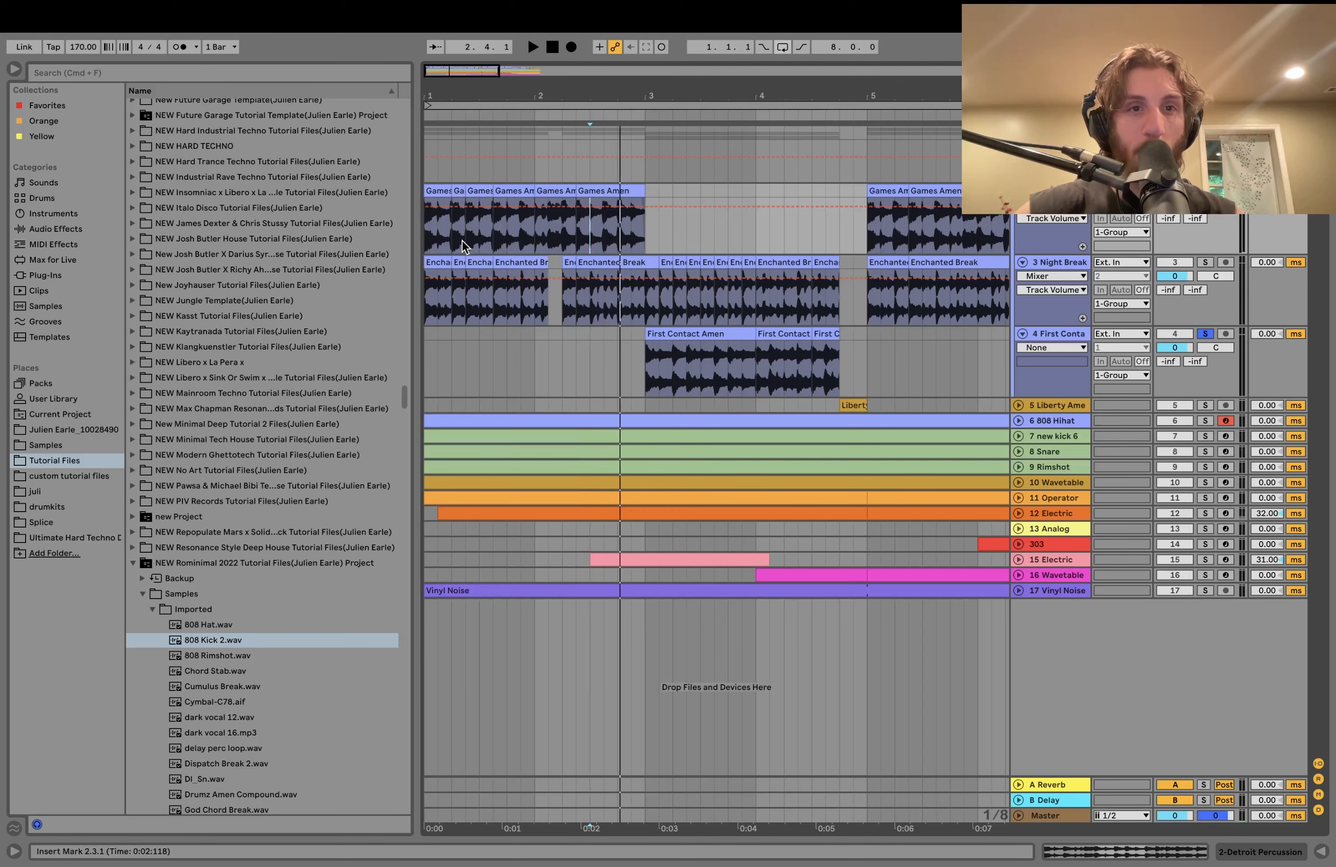
- Examine the Games Amen slice around 1.3 closely, selecting the hit between 1.3.1 and 1.3.2
left_click_drag(461, 239, 479, 172)
left_click(479, 186)
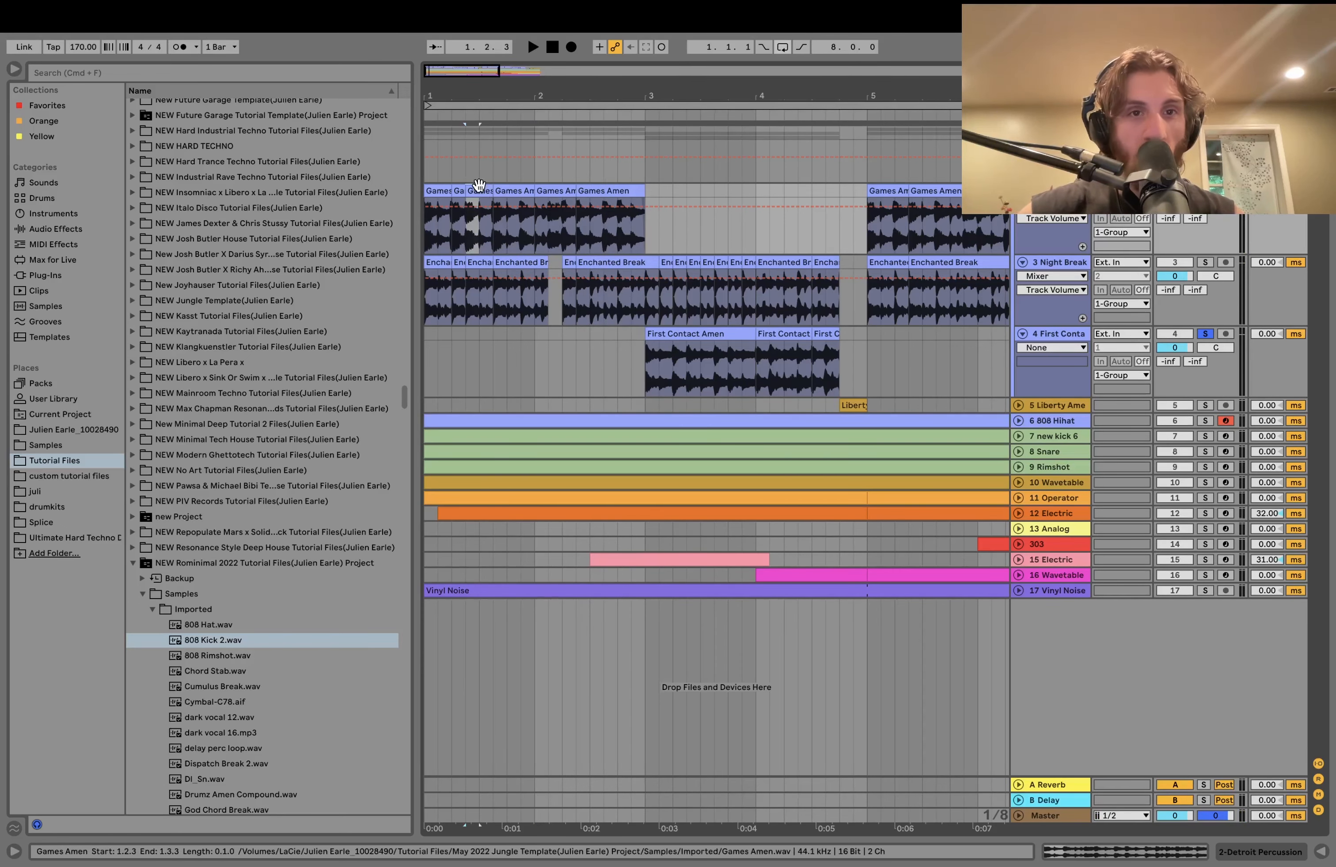
scroll(466, 168, "up", 8)
left_click(544, 240)
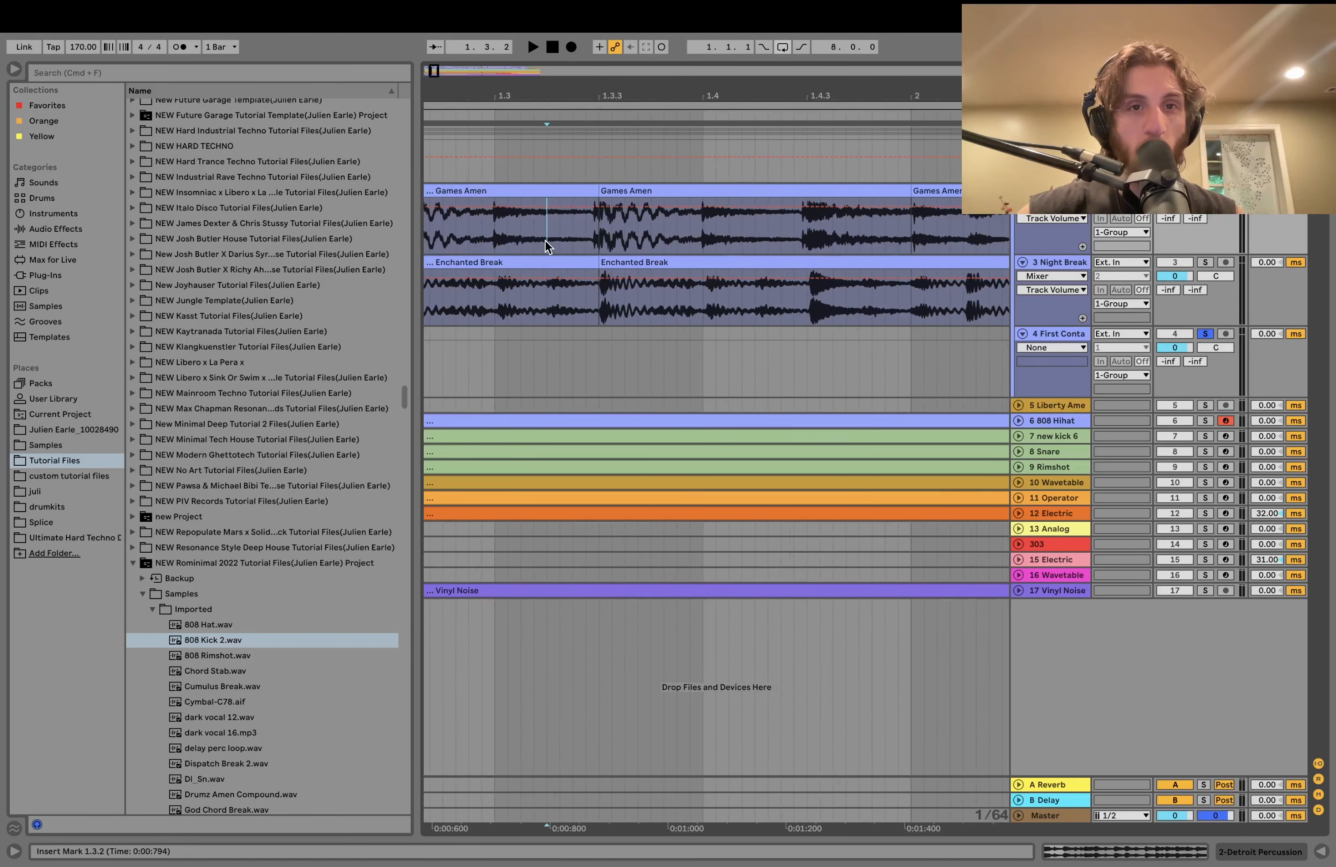
left_click_drag(545, 240, 496, 184)
scroll(551, 238, "down", 8)
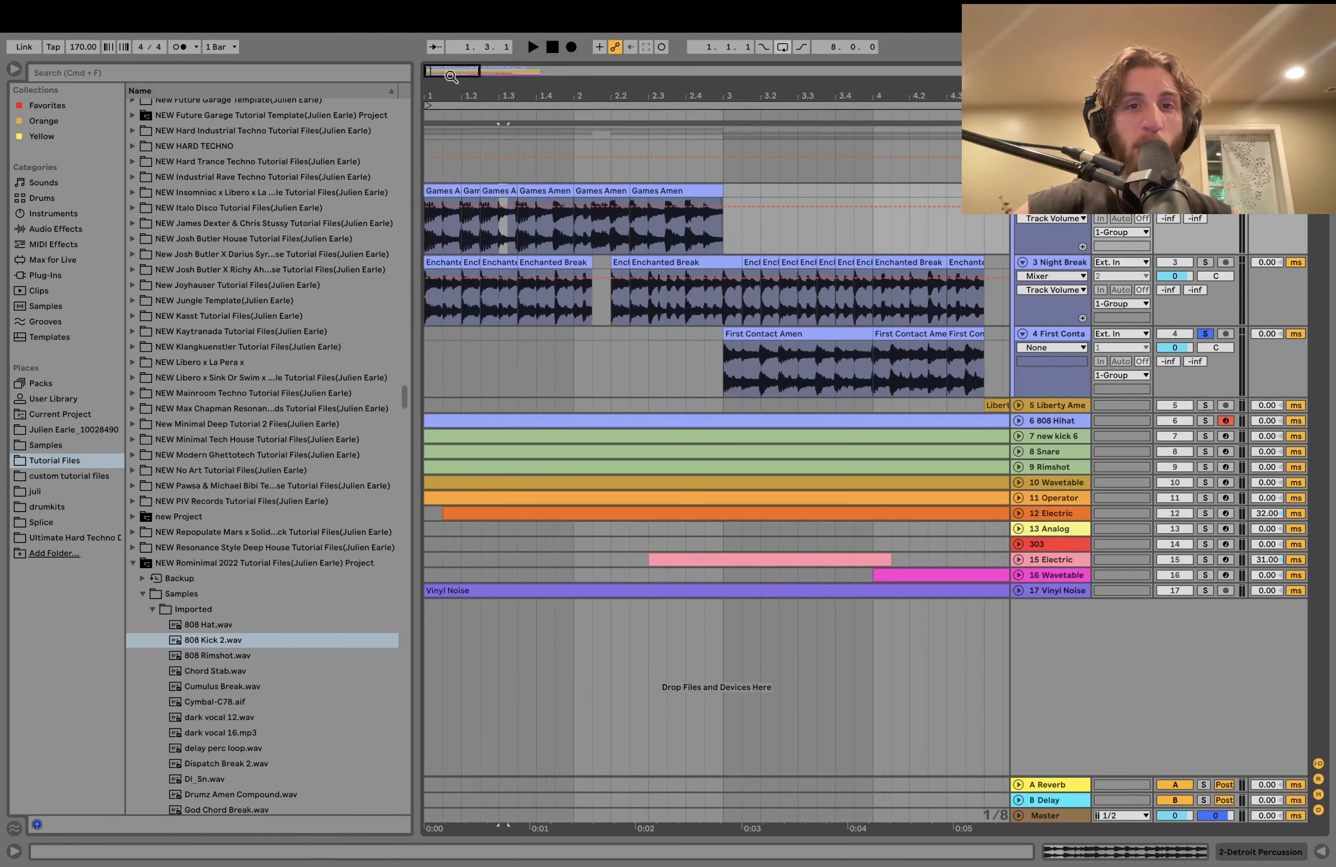
- Compare the first Games Amen clip at 1.1.1 with the First Contact Amen clip spanning bar 3
left_click(439, 190)
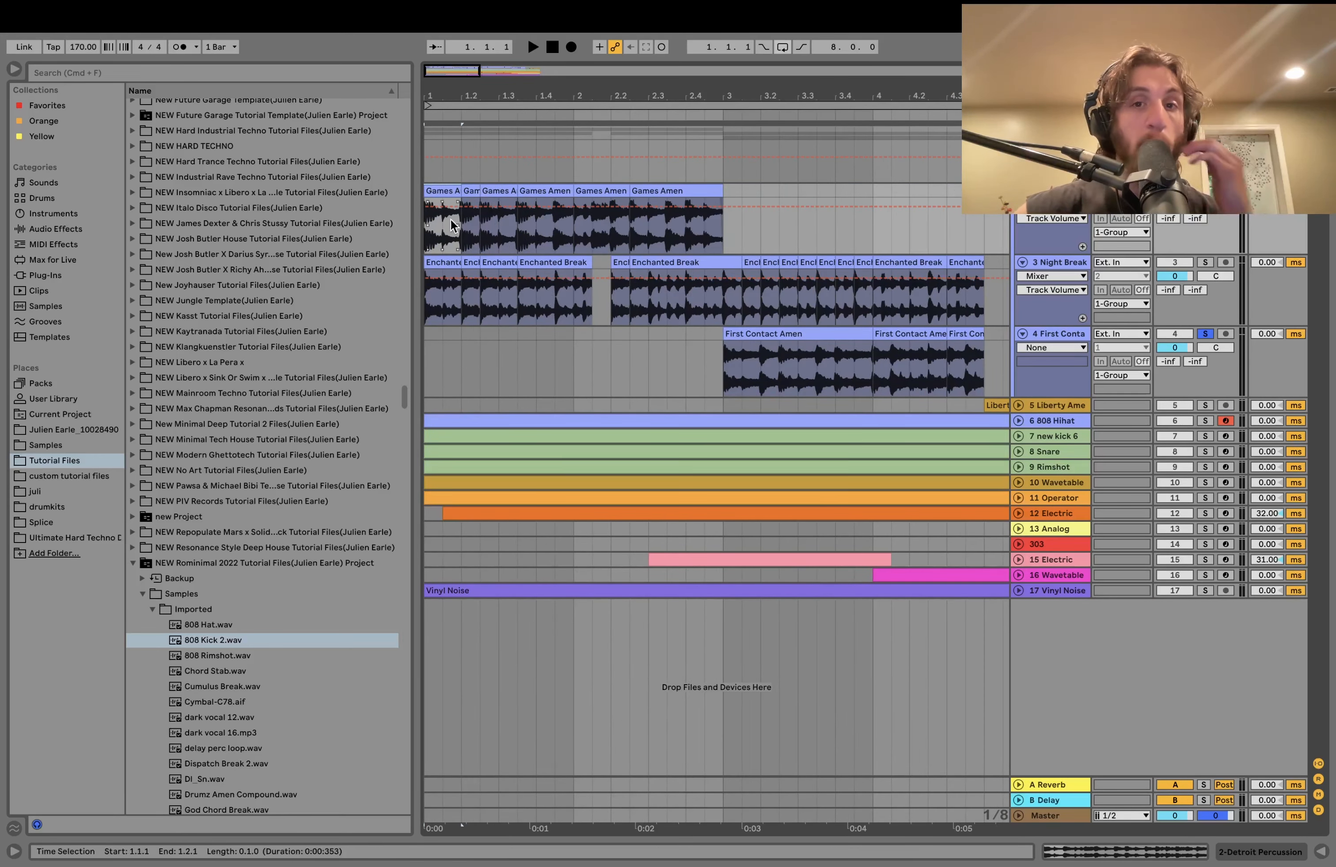
left_click(754, 358)
scroll(777, 360, "right", 3)
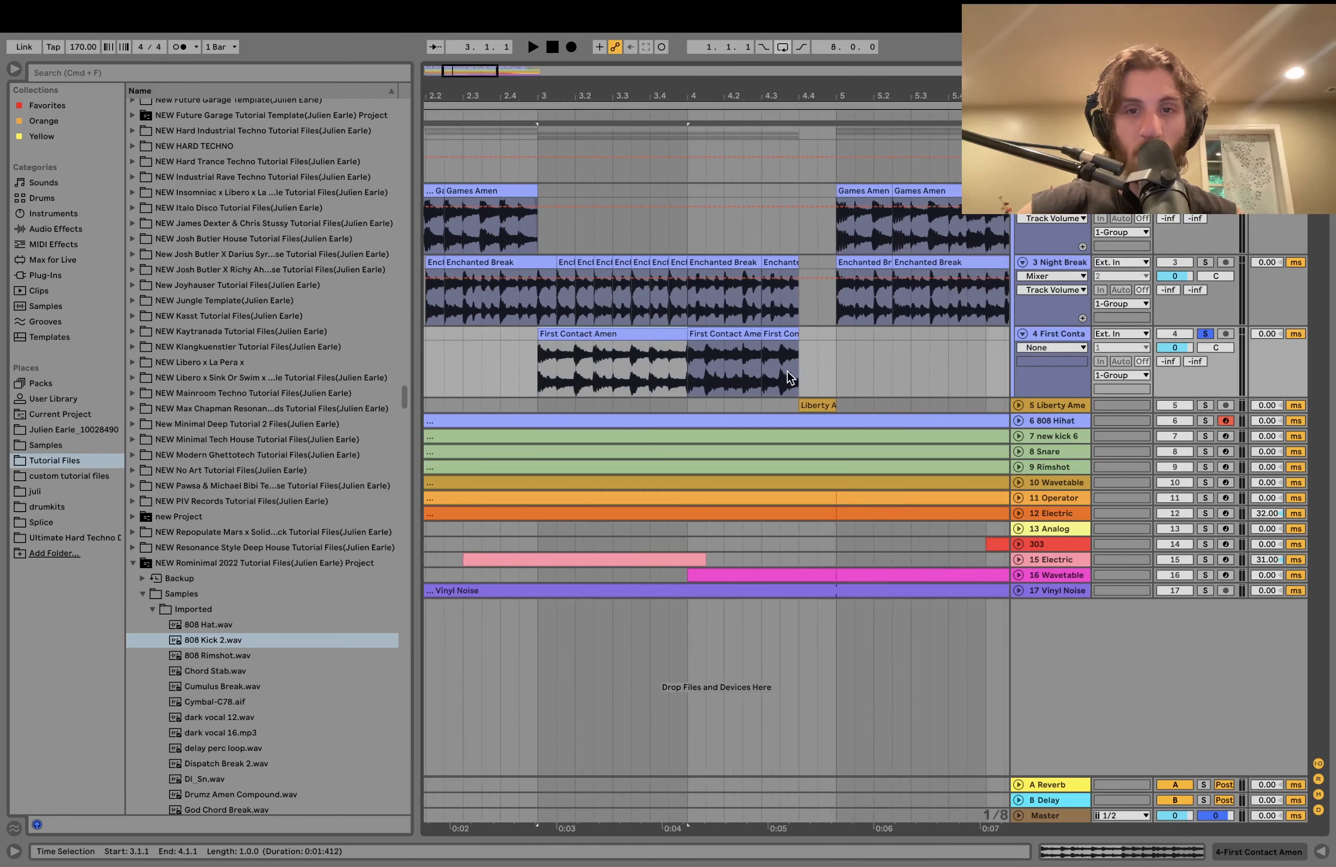
scroll(723, 353, "left", 3)
- Solo the Night Break track and play its Enchanted Break clips from bar 1
left_click(1205, 262)
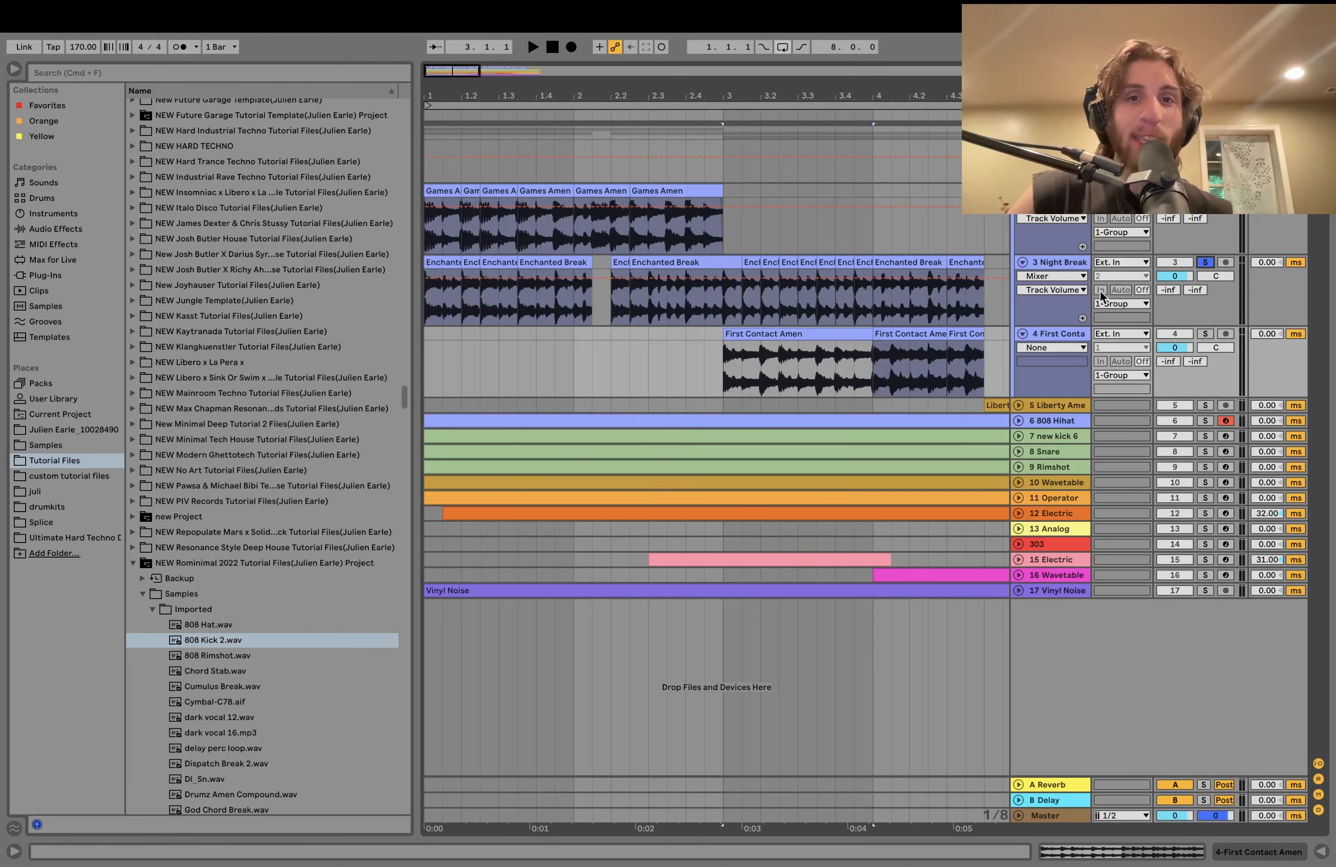
left_click(440, 261)
key("space")
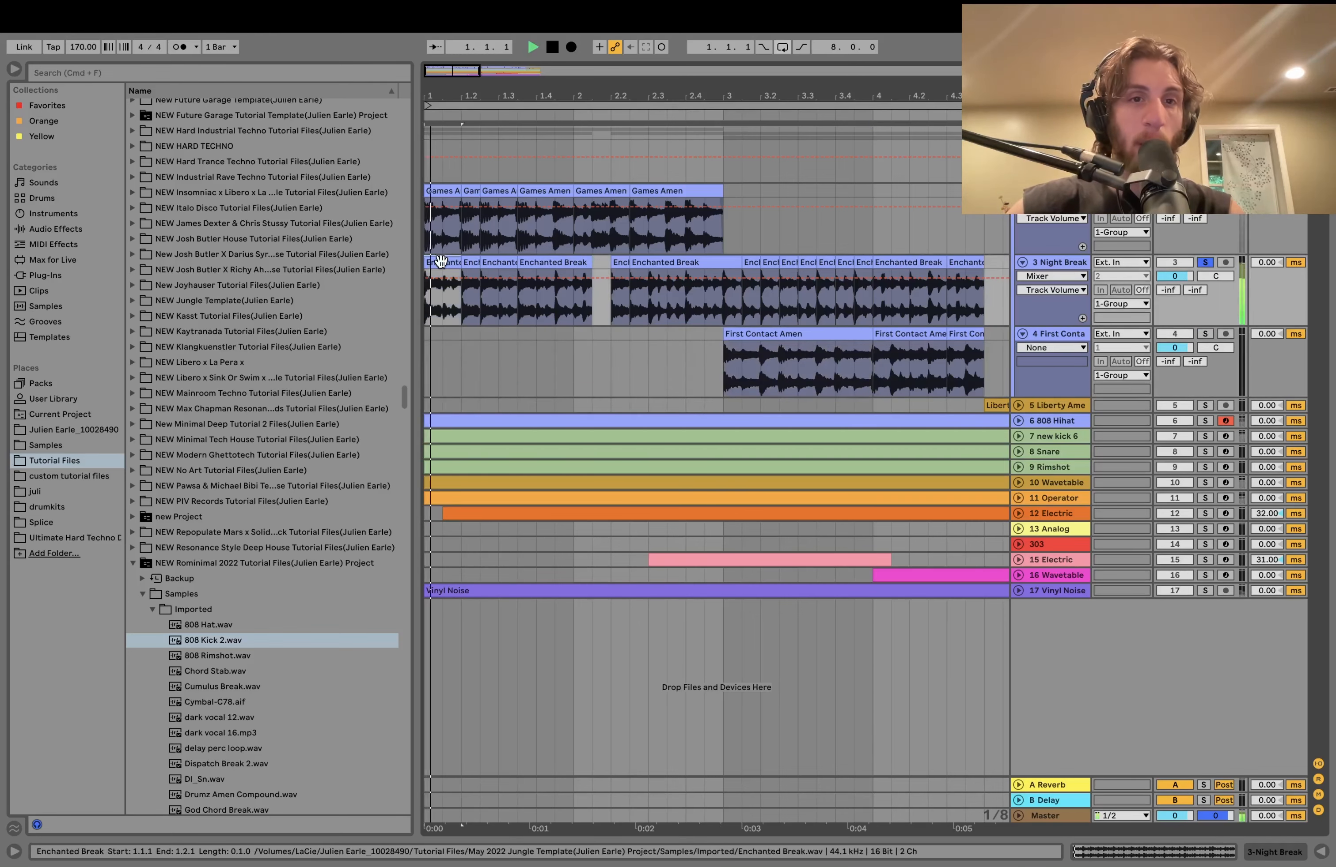
scroll(585, 270, "down", 5)
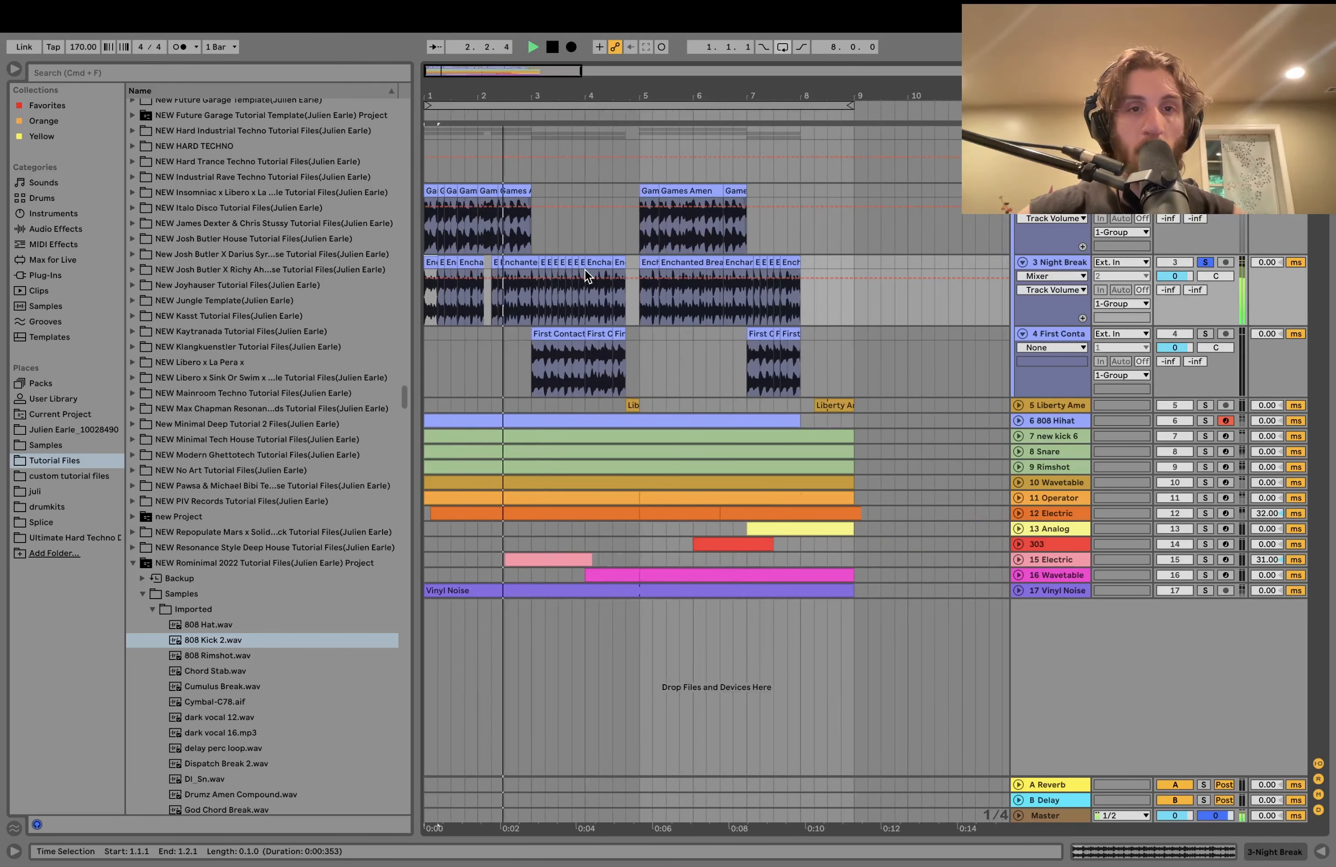
- Play the soloed Enchanted Break clips again from 5.1.1
left_click(635, 304)
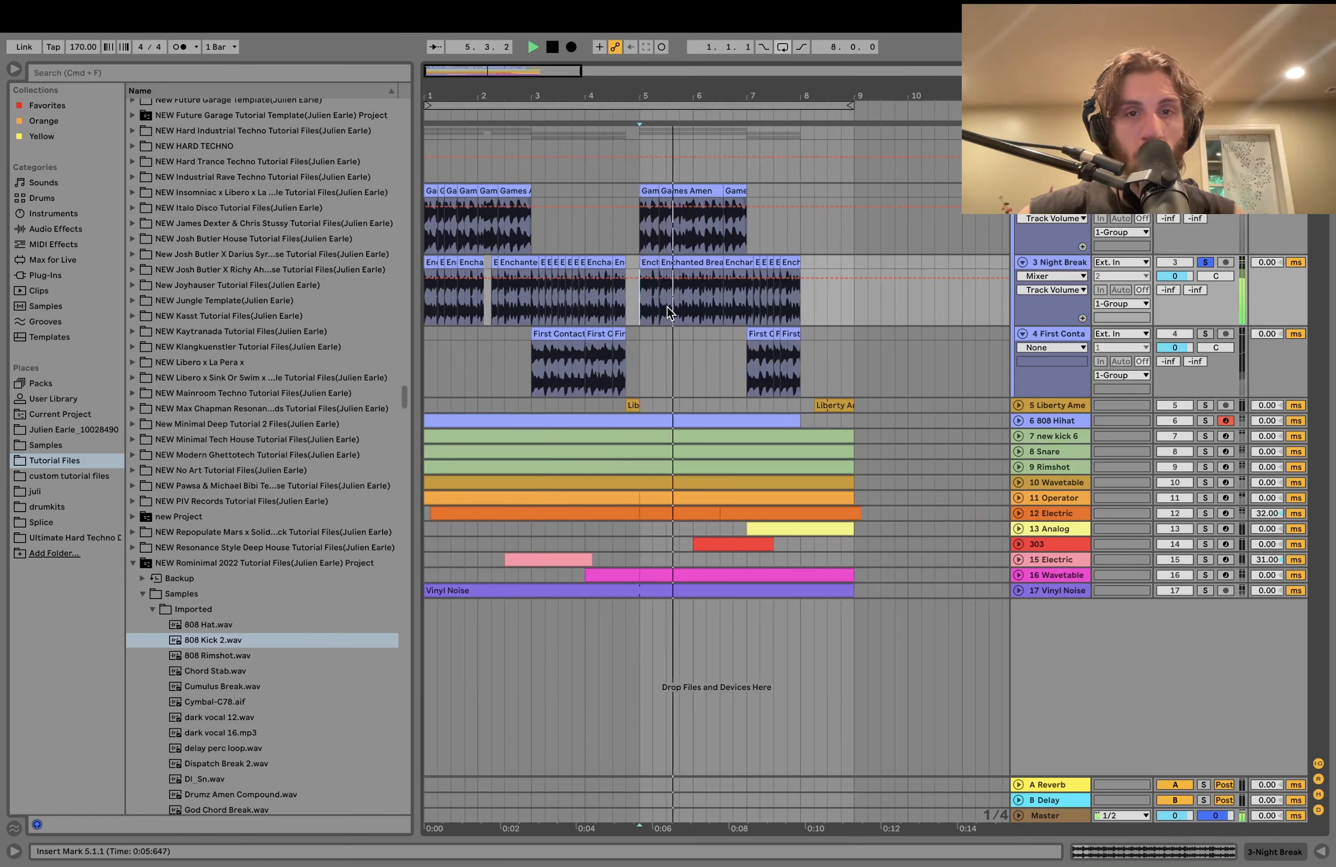
key("space")
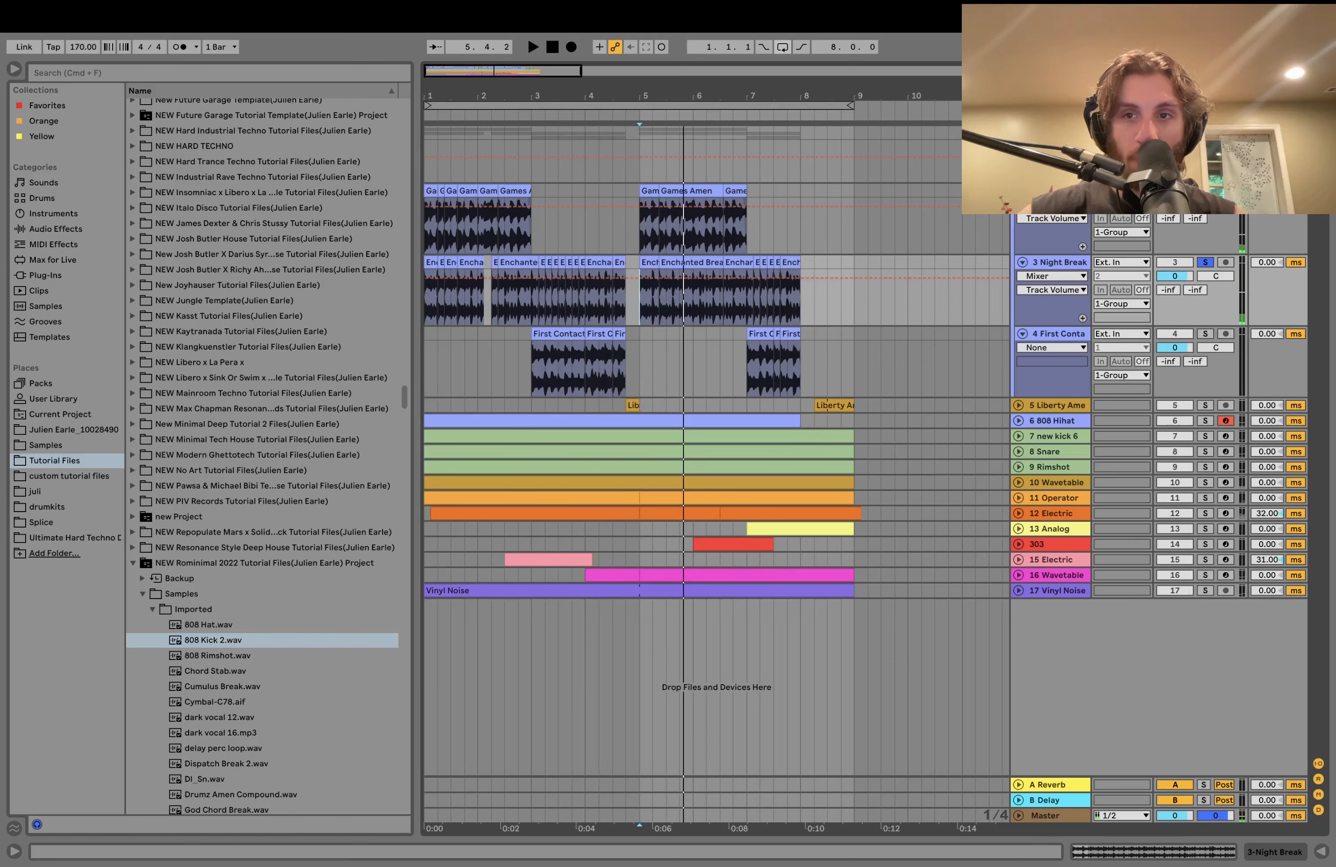
key("space")
key("space")
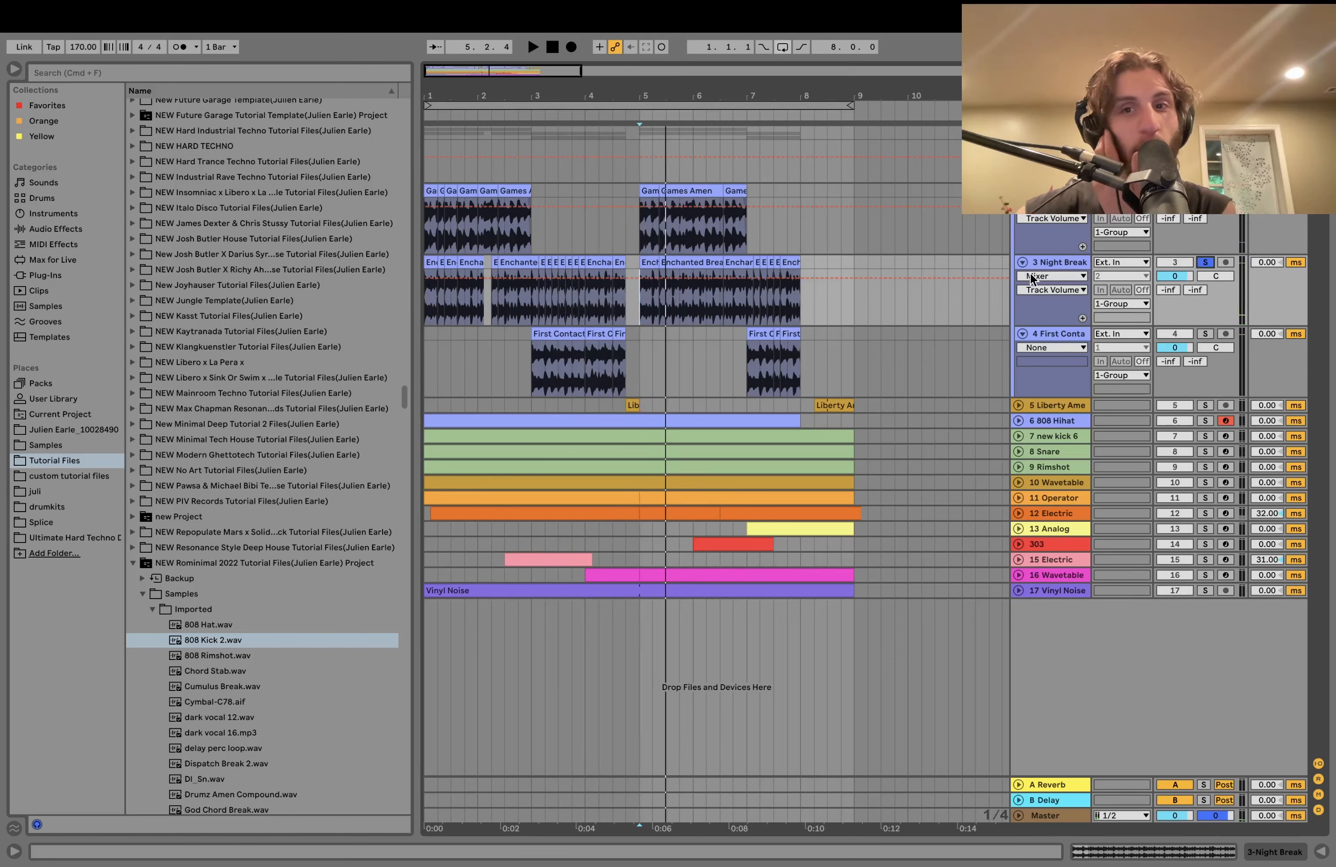
- Open the Night Break track's device chain and play from 5.1.1 with Night Break no longer soloed
double_click(1046, 262)
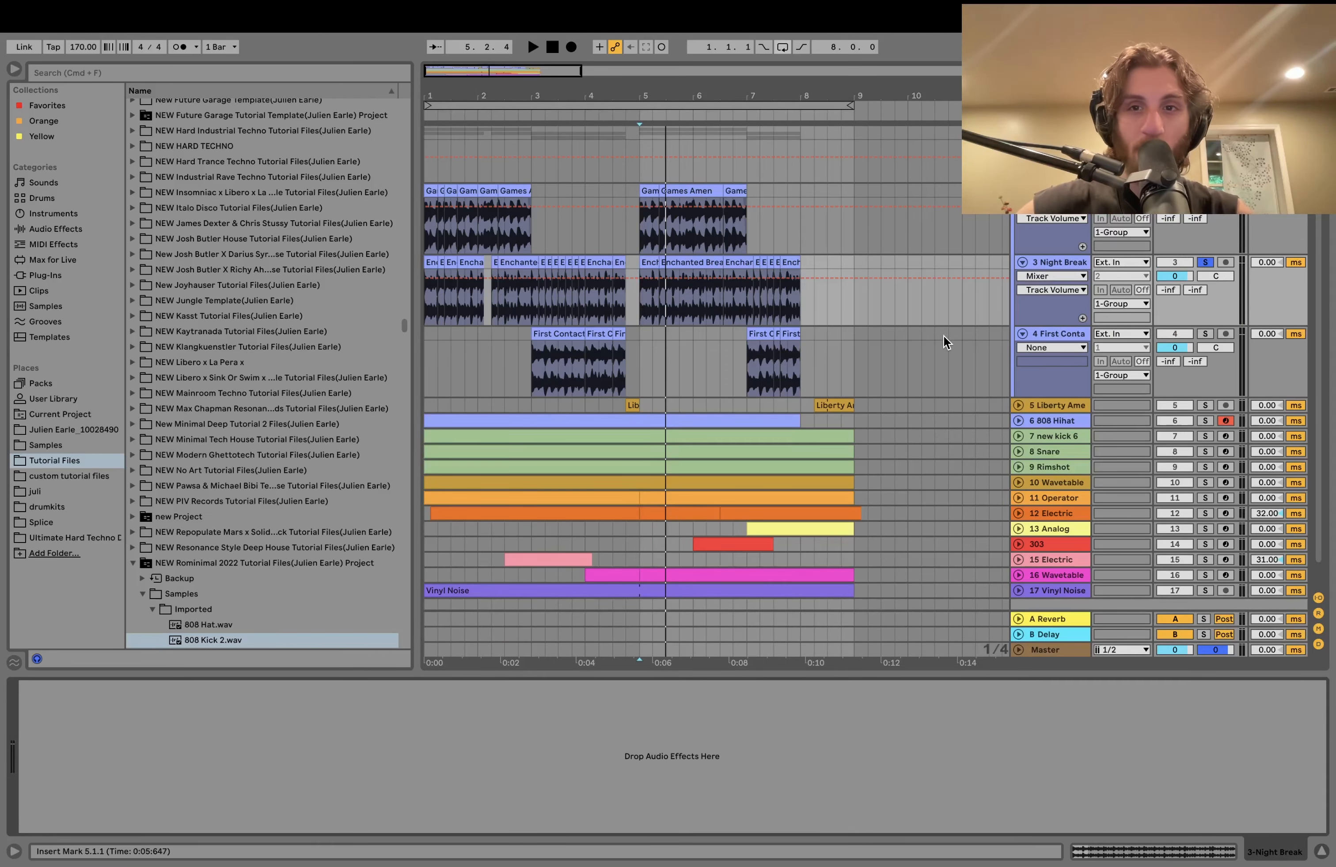
key("space")
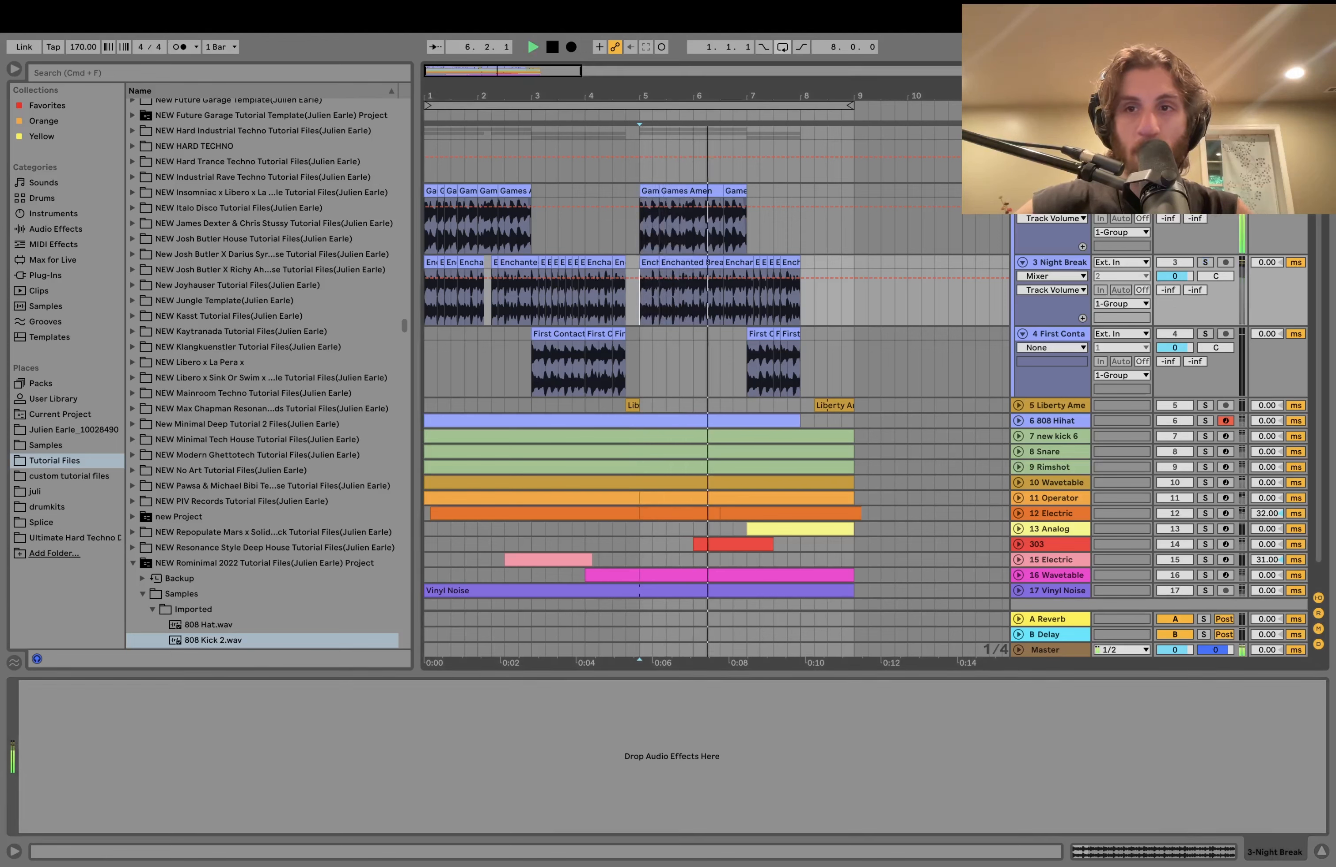
key("space")
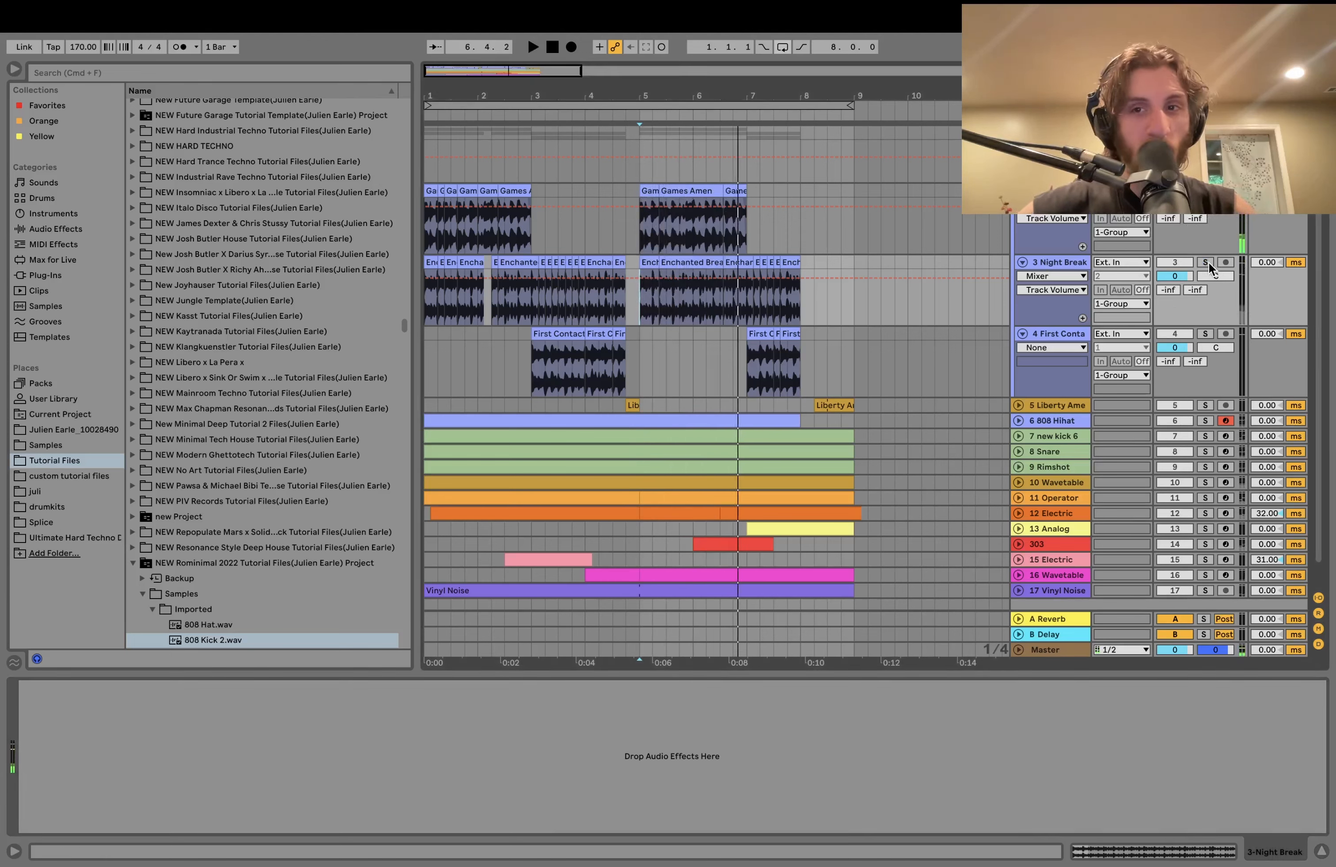
- Solo the Night Break track and play its Enchanted Break clips alone from 5.1.1
key("space")
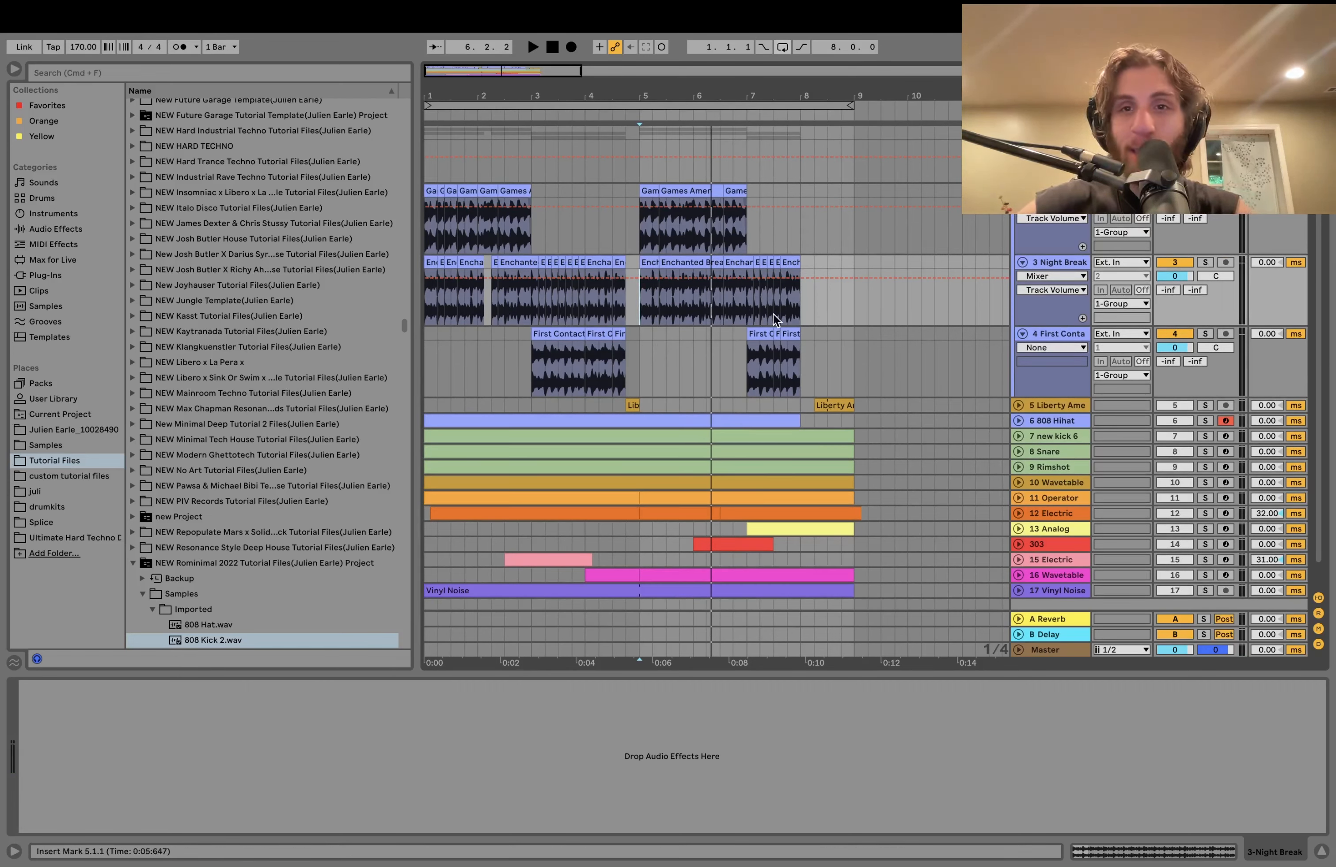
left_click(1204, 262)
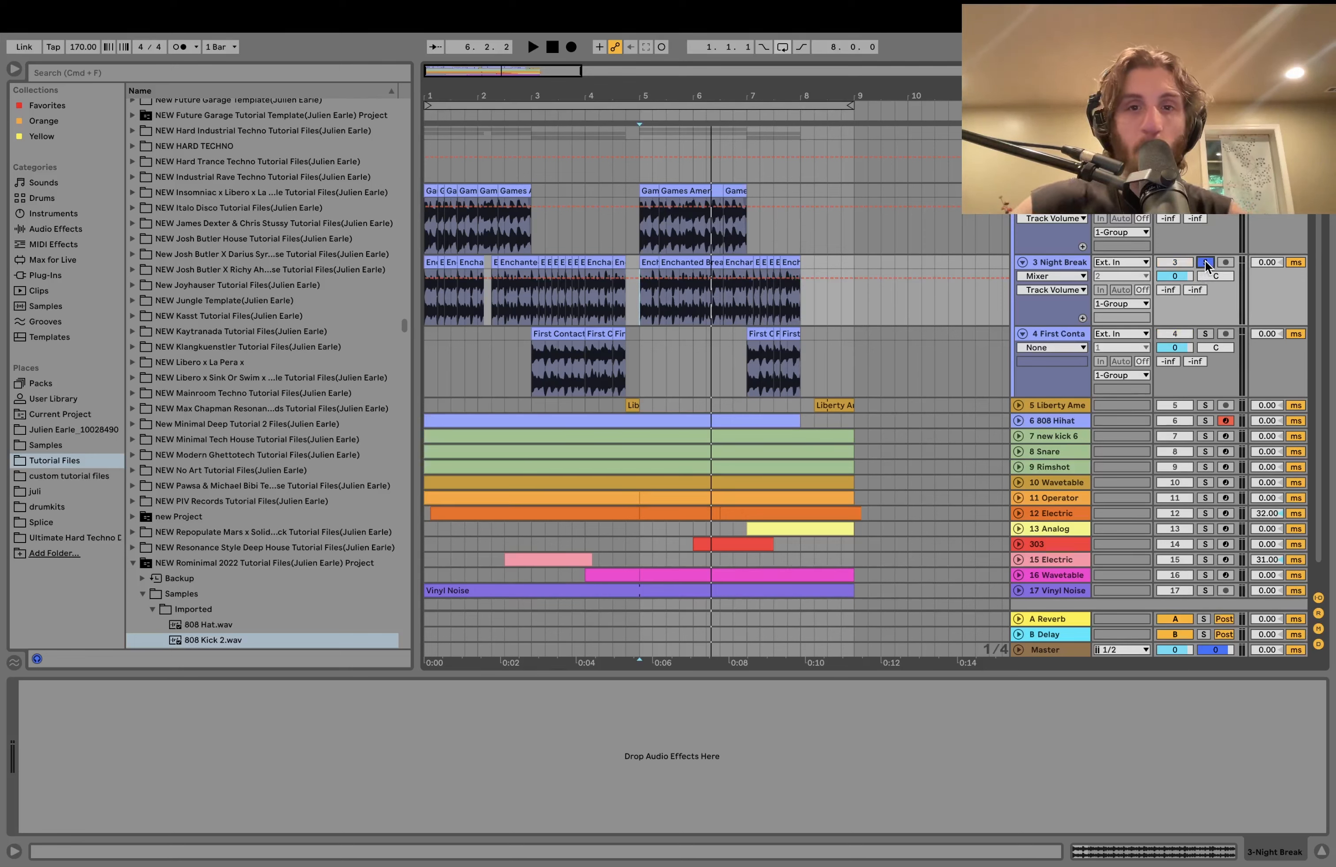
key("space")
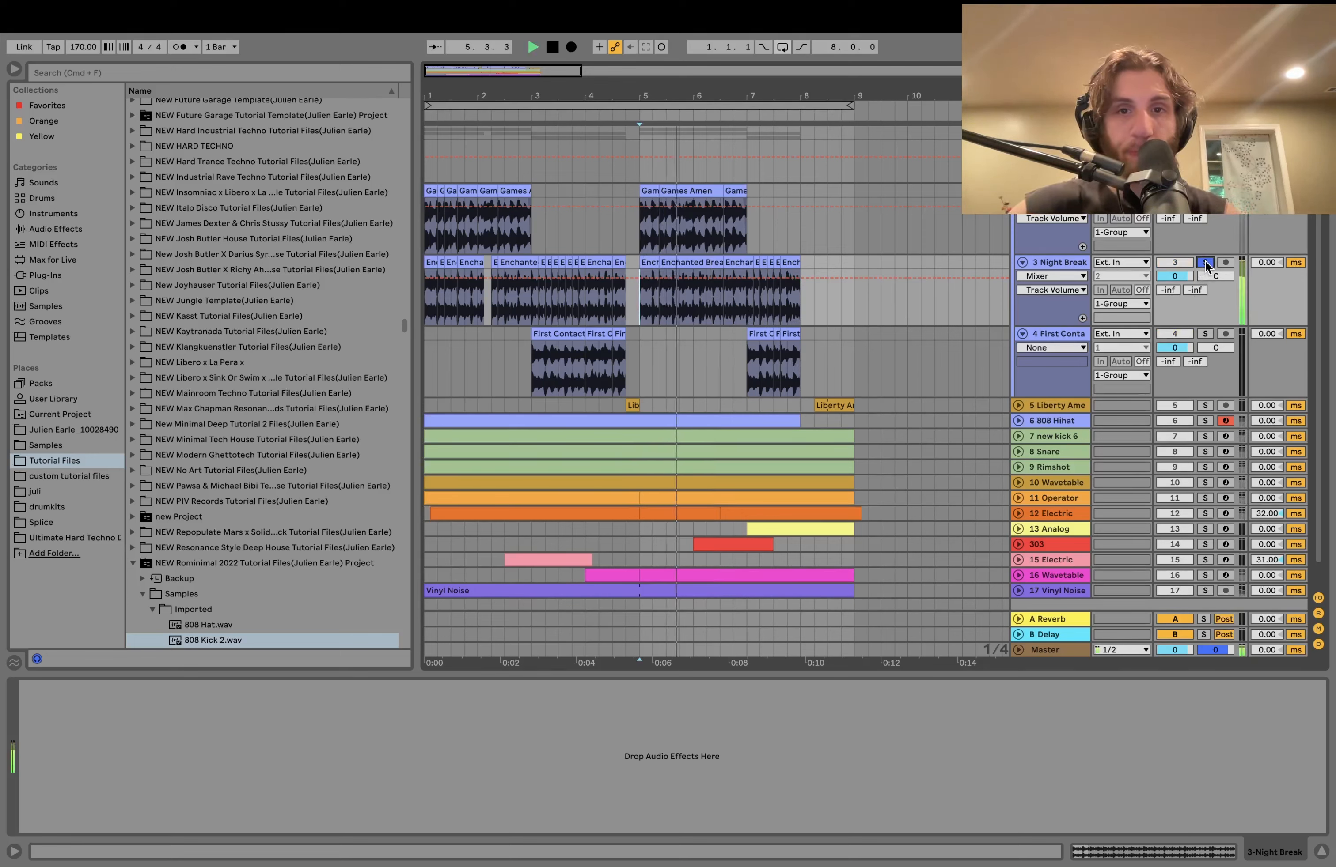
key("space")
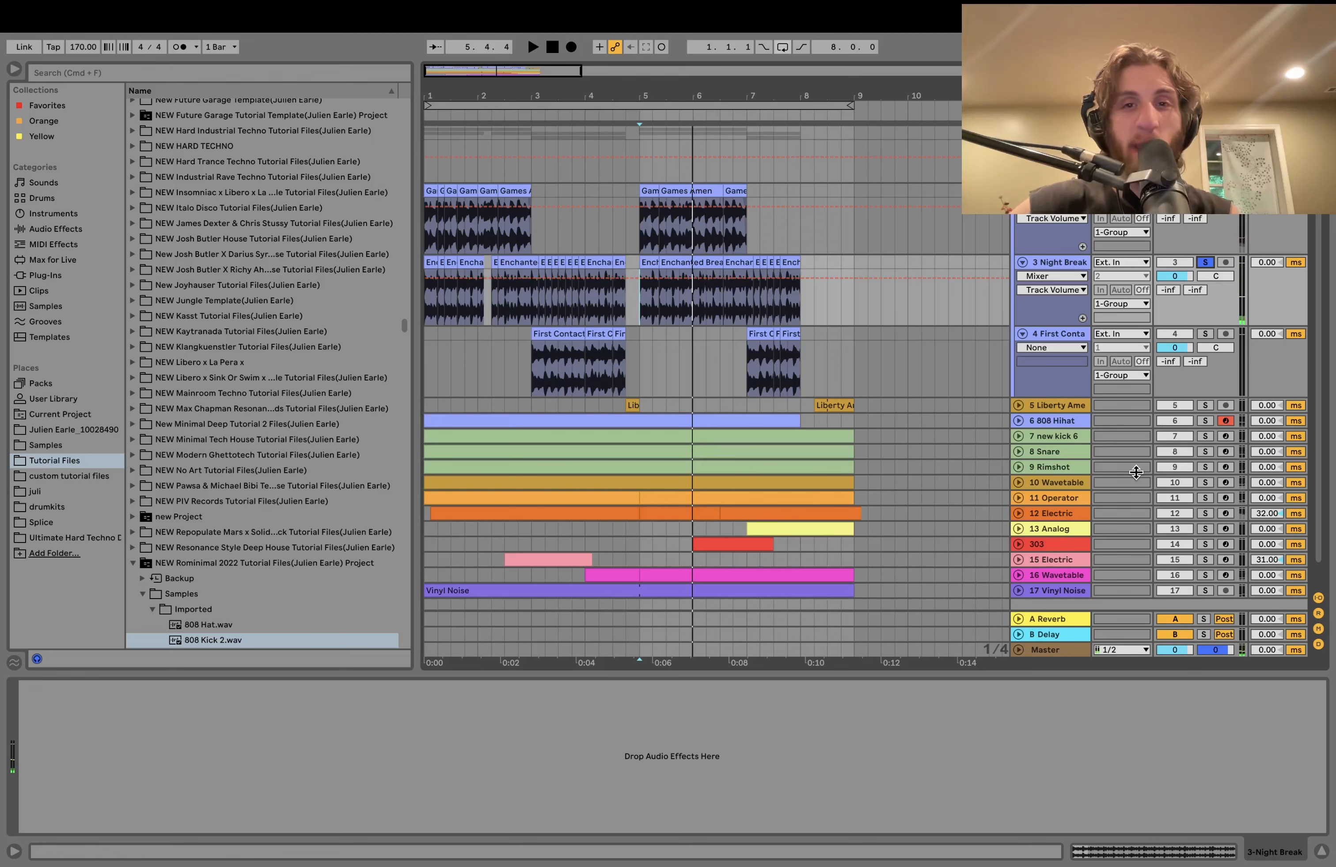
- Play the Games Amen clips alone from 5.1.1, and replay them layered with the Enchanted Break clips
key("space")
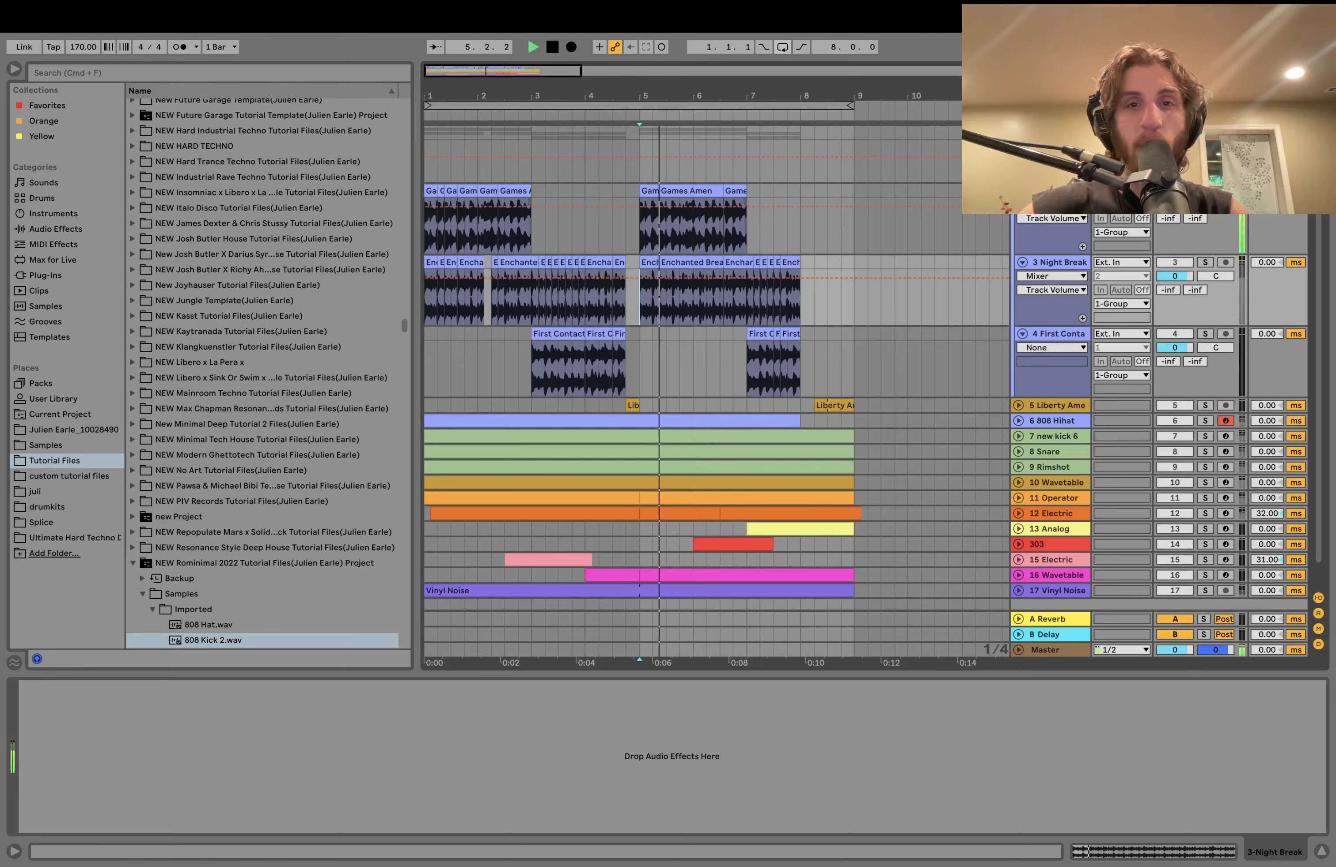
key("space")
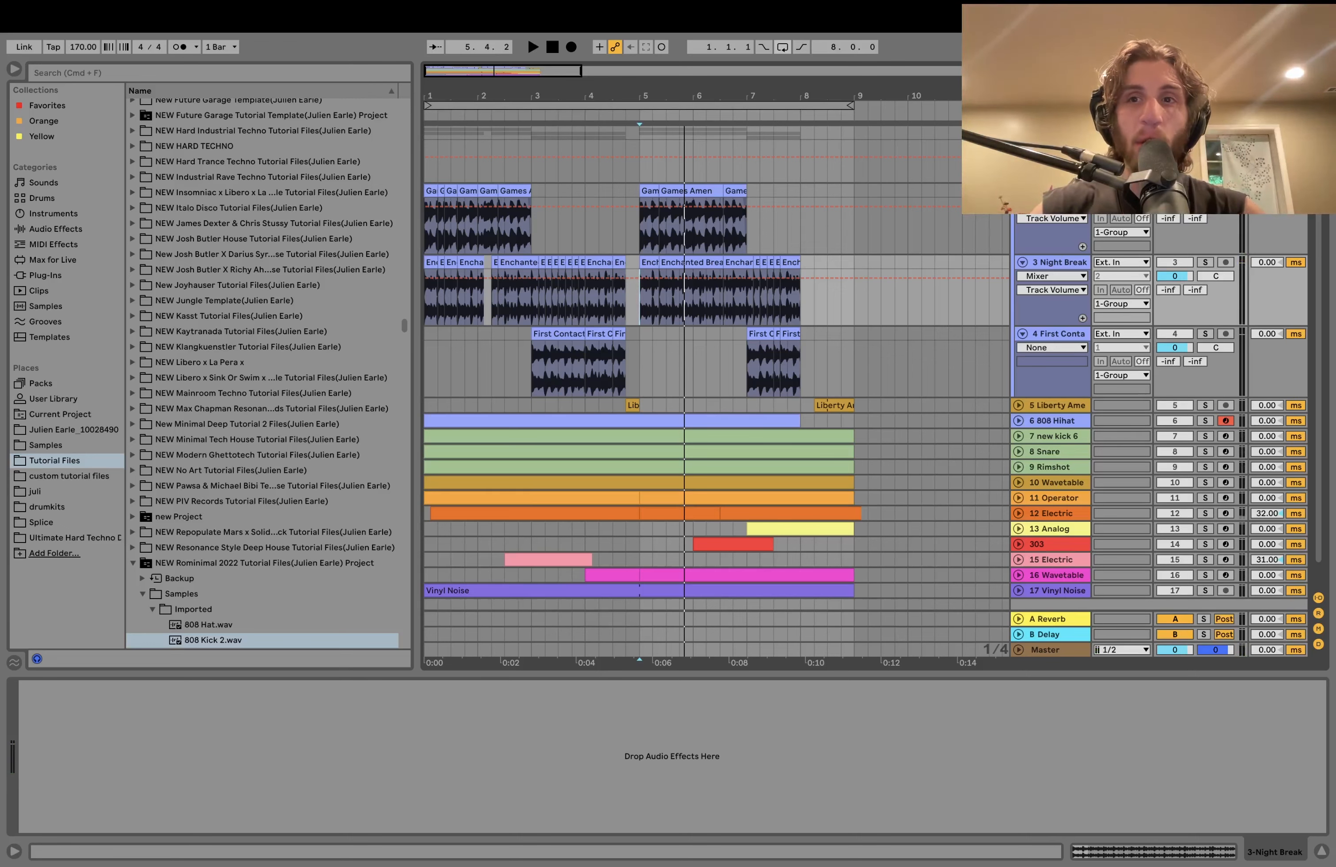
key("space")
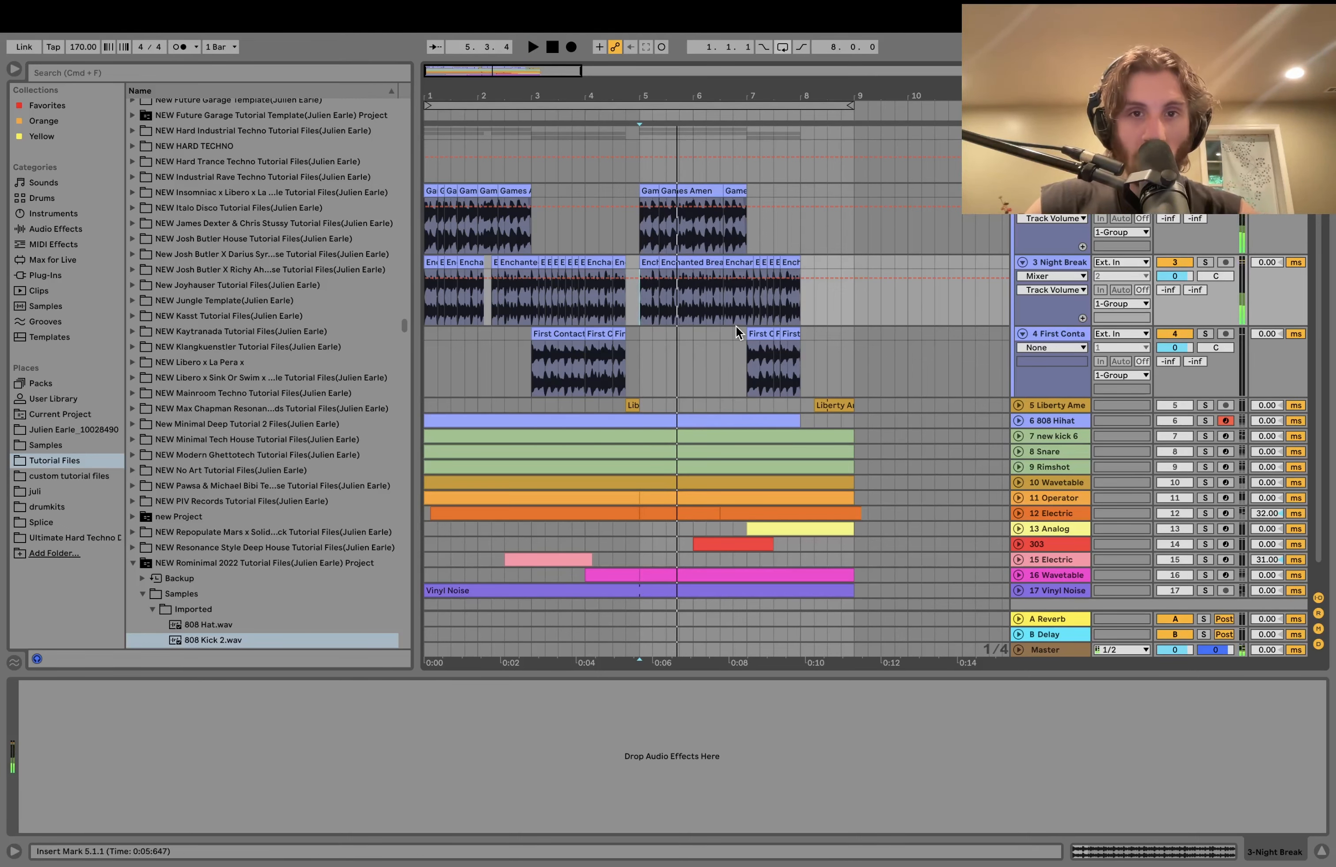
- Play the layered Enchanted Break and First Contact Amen clips from 7.1.1
scroll(658, 287, "up", 2)
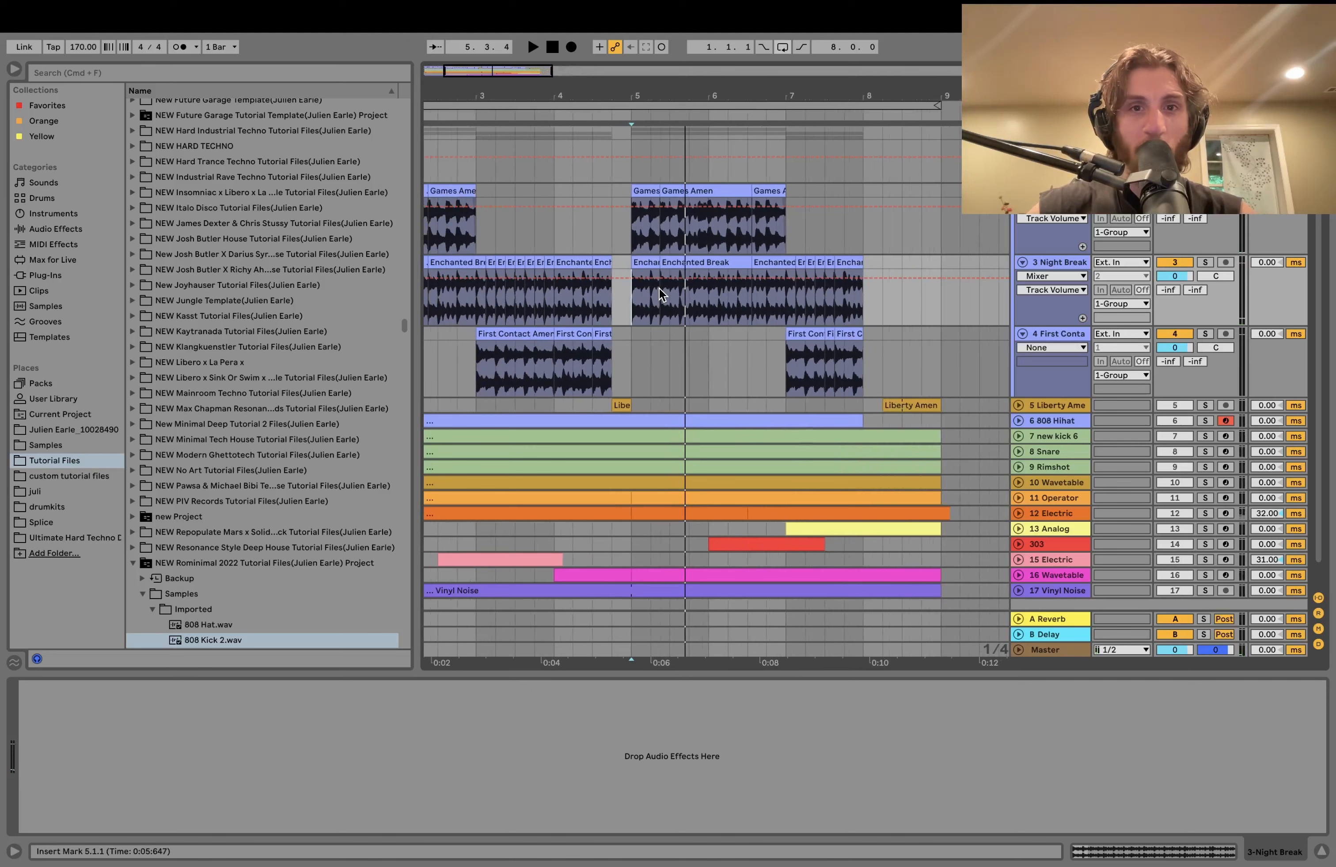
left_click(786, 310)
key("space")
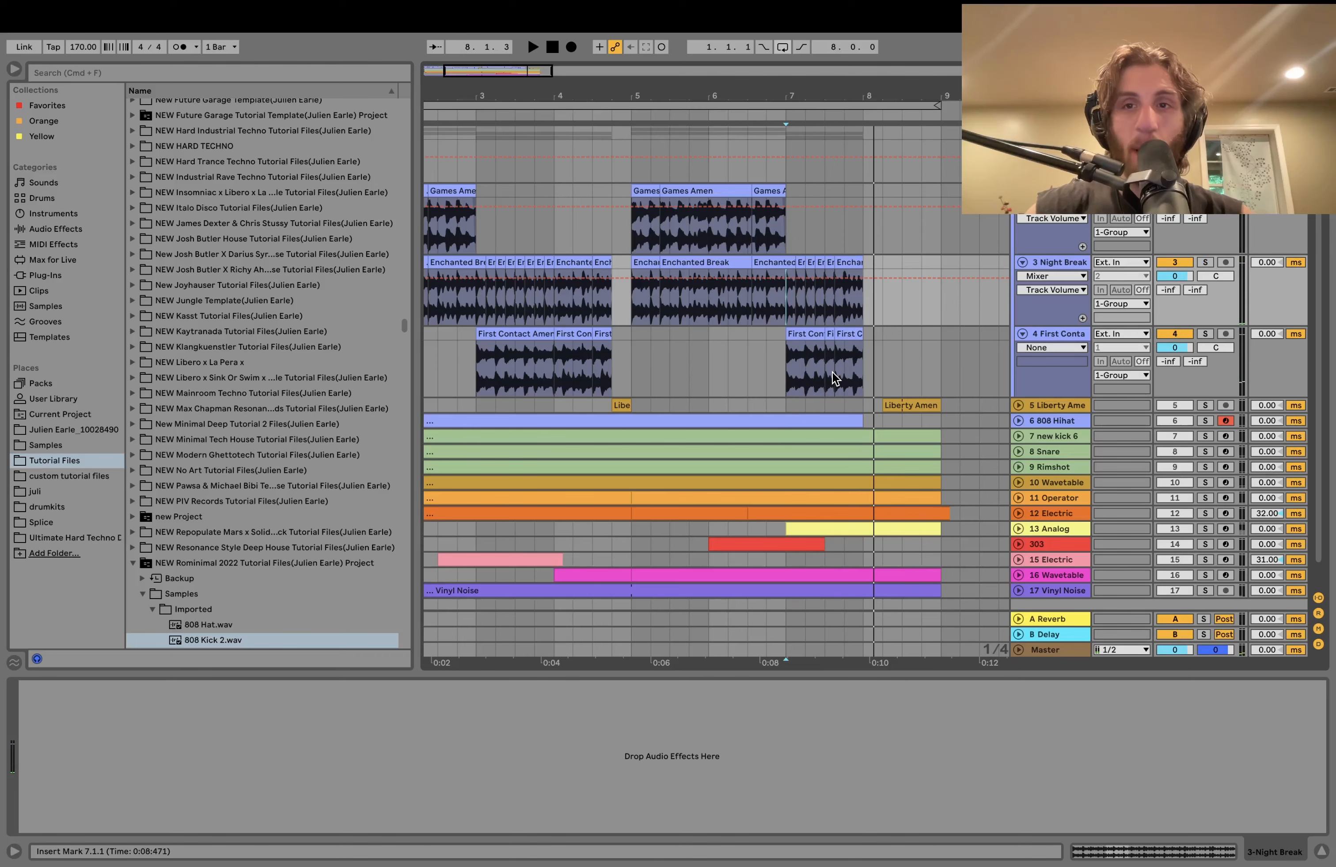
- Inspect the device chains from the First Contact Amen track up to the drum group's Auto Filter and EQ Eight
key("minus")
left_click(1072, 337)
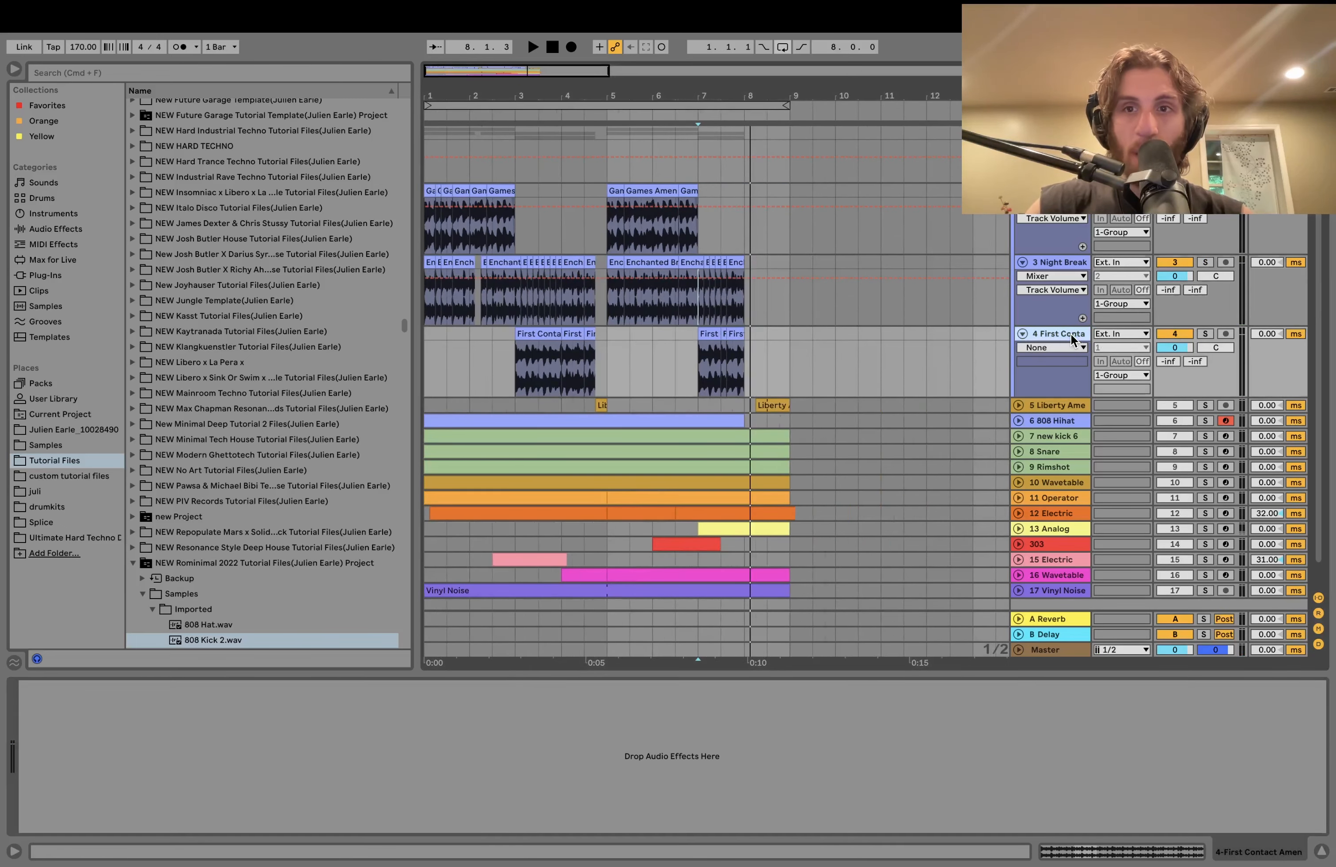
key("Up")
key("Up")
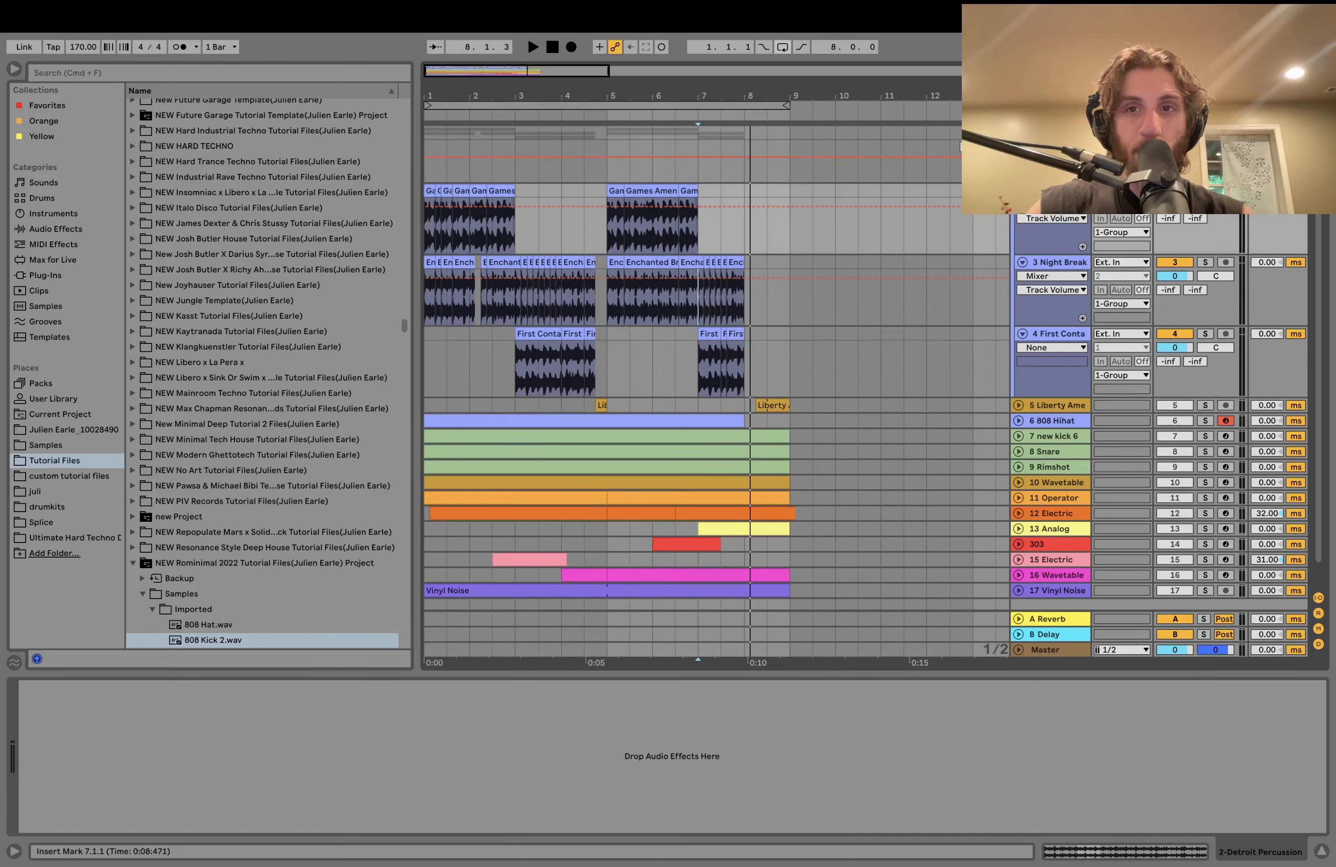
key("Up")
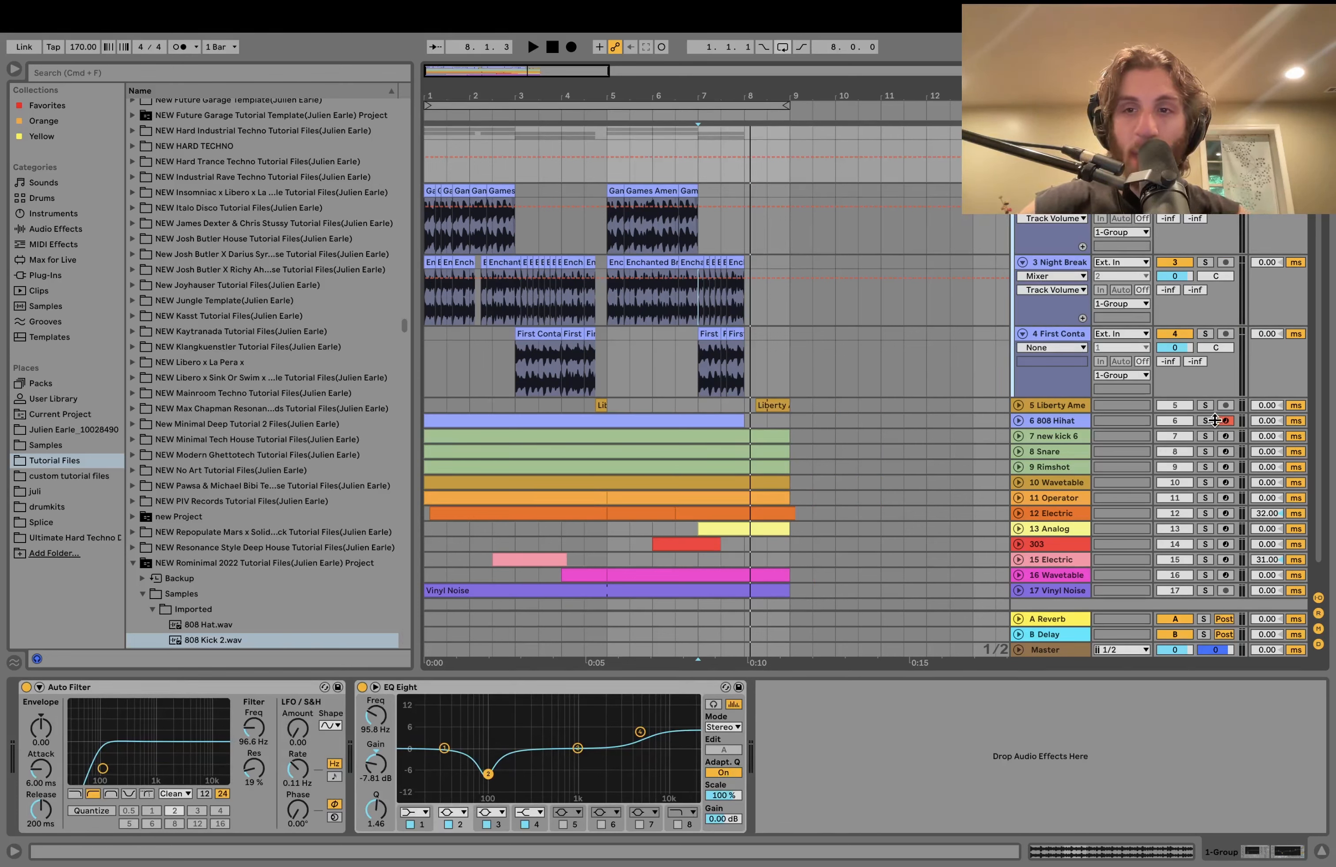
- Solo the Liberty Amen track, play it from 4.3.1 and 8.1.1, and unfold the track
left_click(1204, 405)
left_click(582, 399)
key("space")
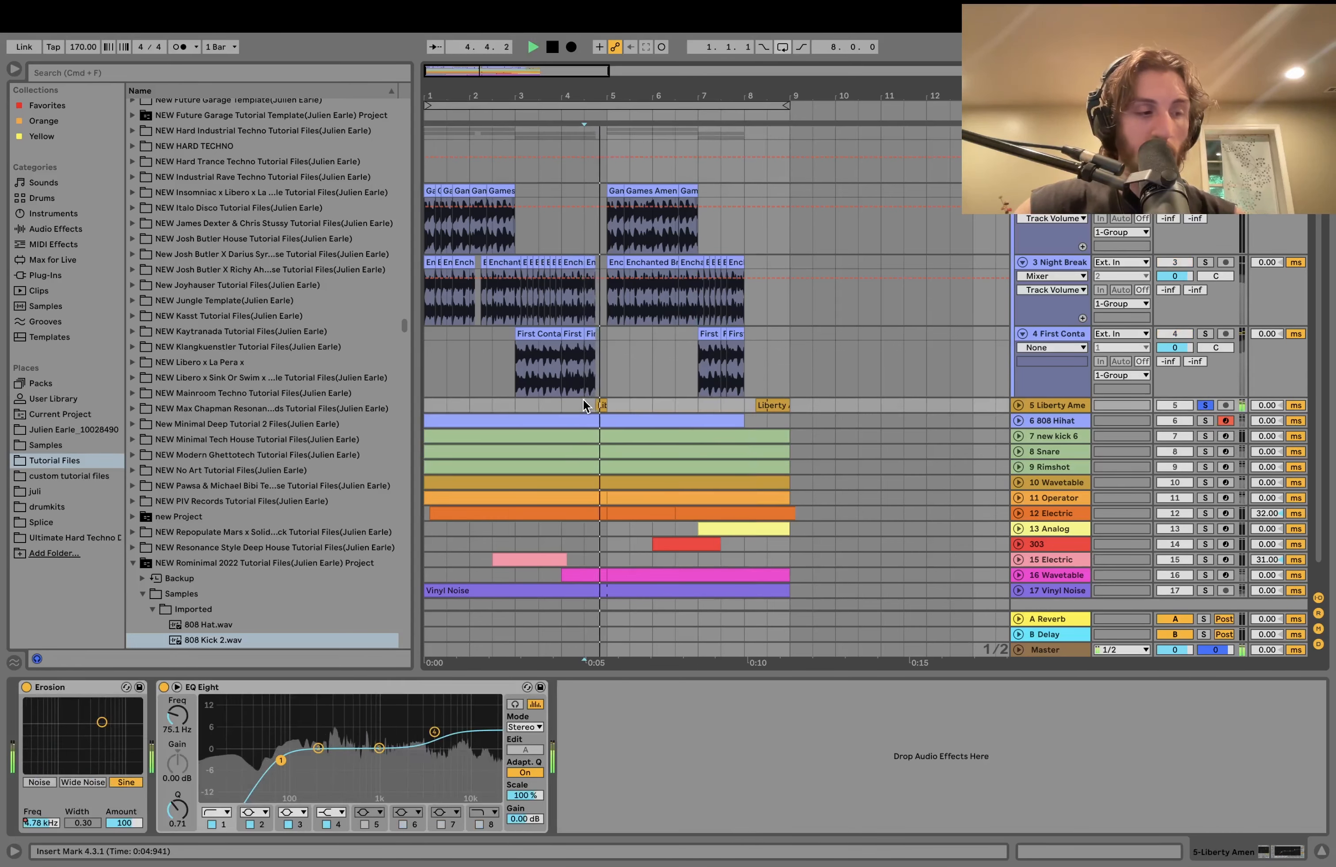
scroll(582, 399, "down", 1)
left_click(745, 398)
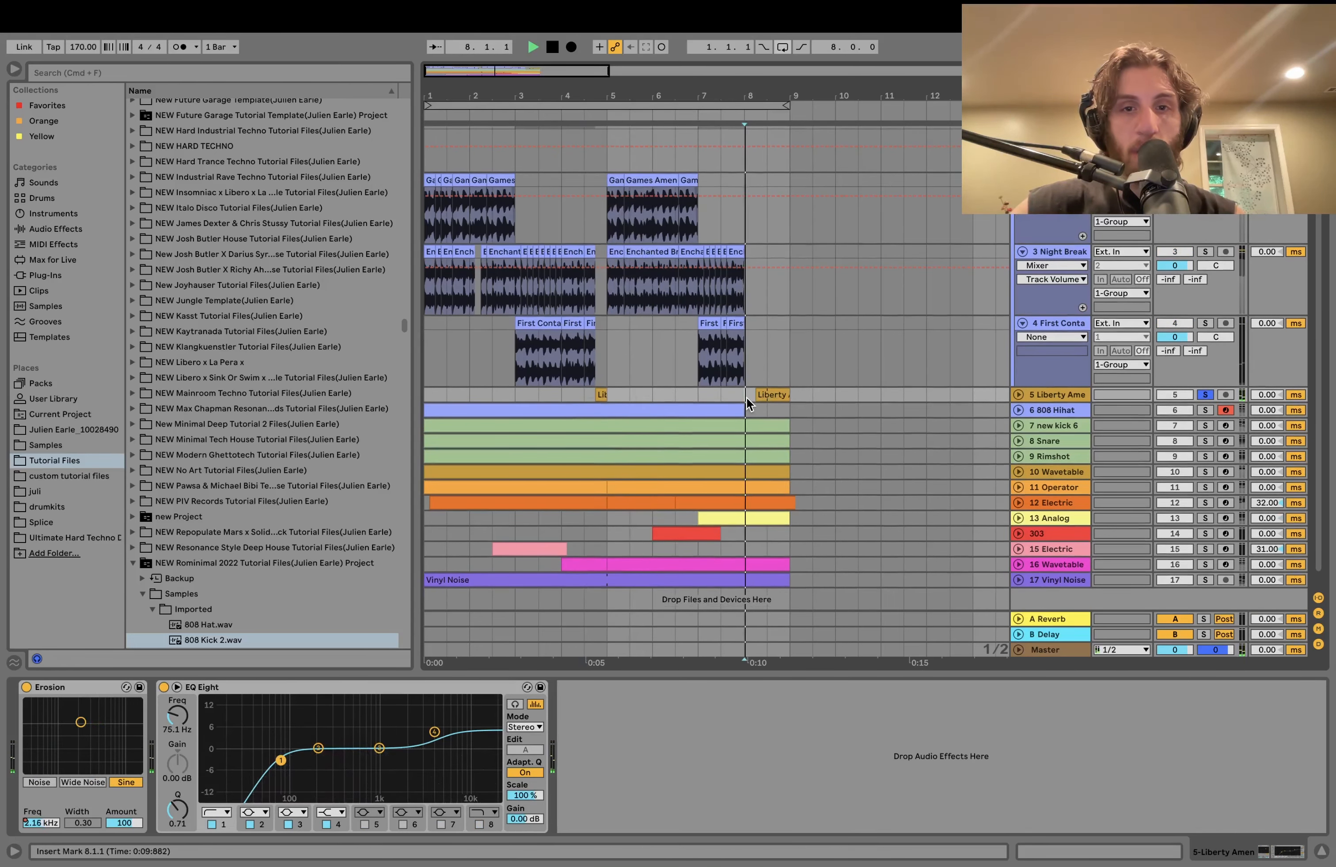
left_click(1017, 396)
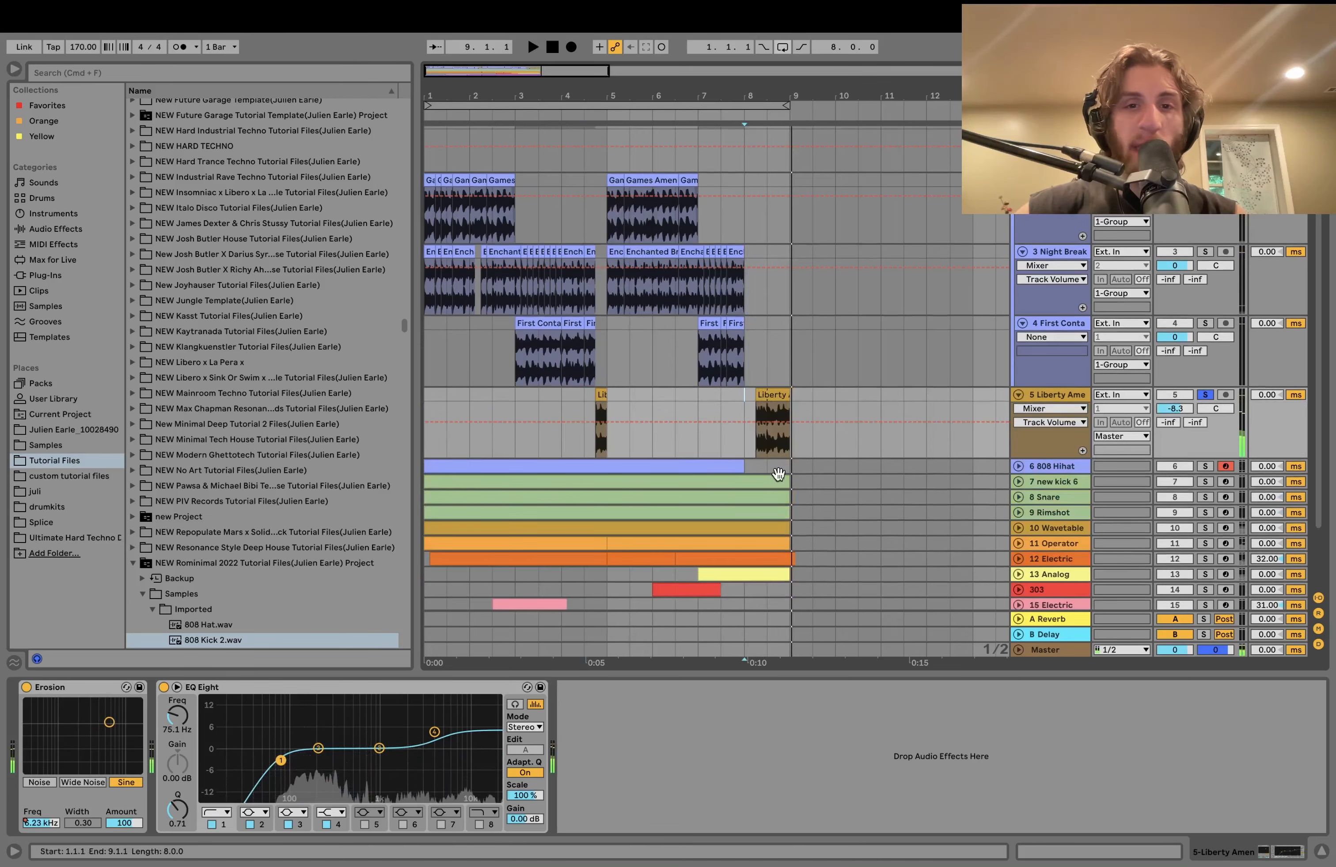
- Play the Liberty Amen fill together with the grouped breaks from 4.1.1
scroll(1172, 243, "up", 1)
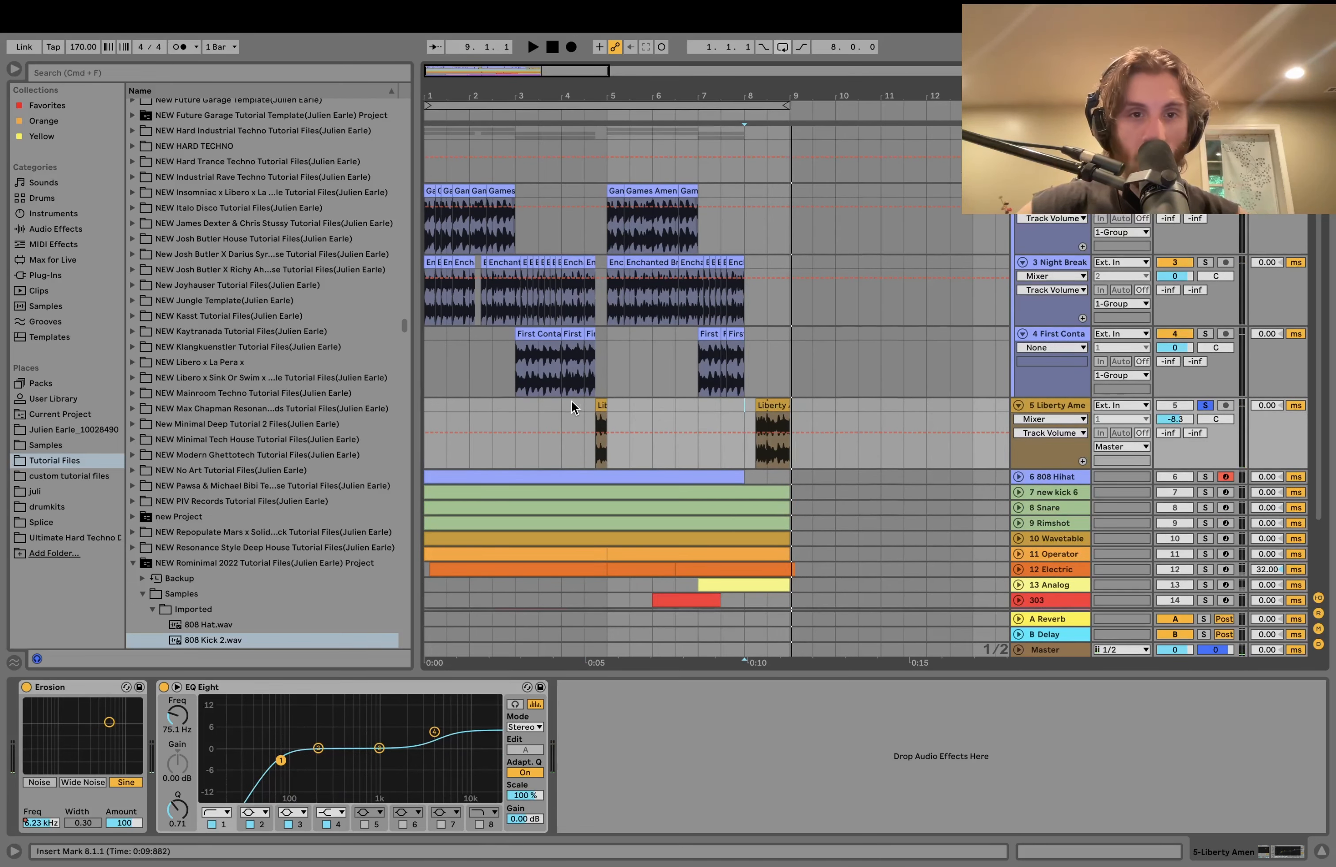
left_click(561, 411)
key("space")
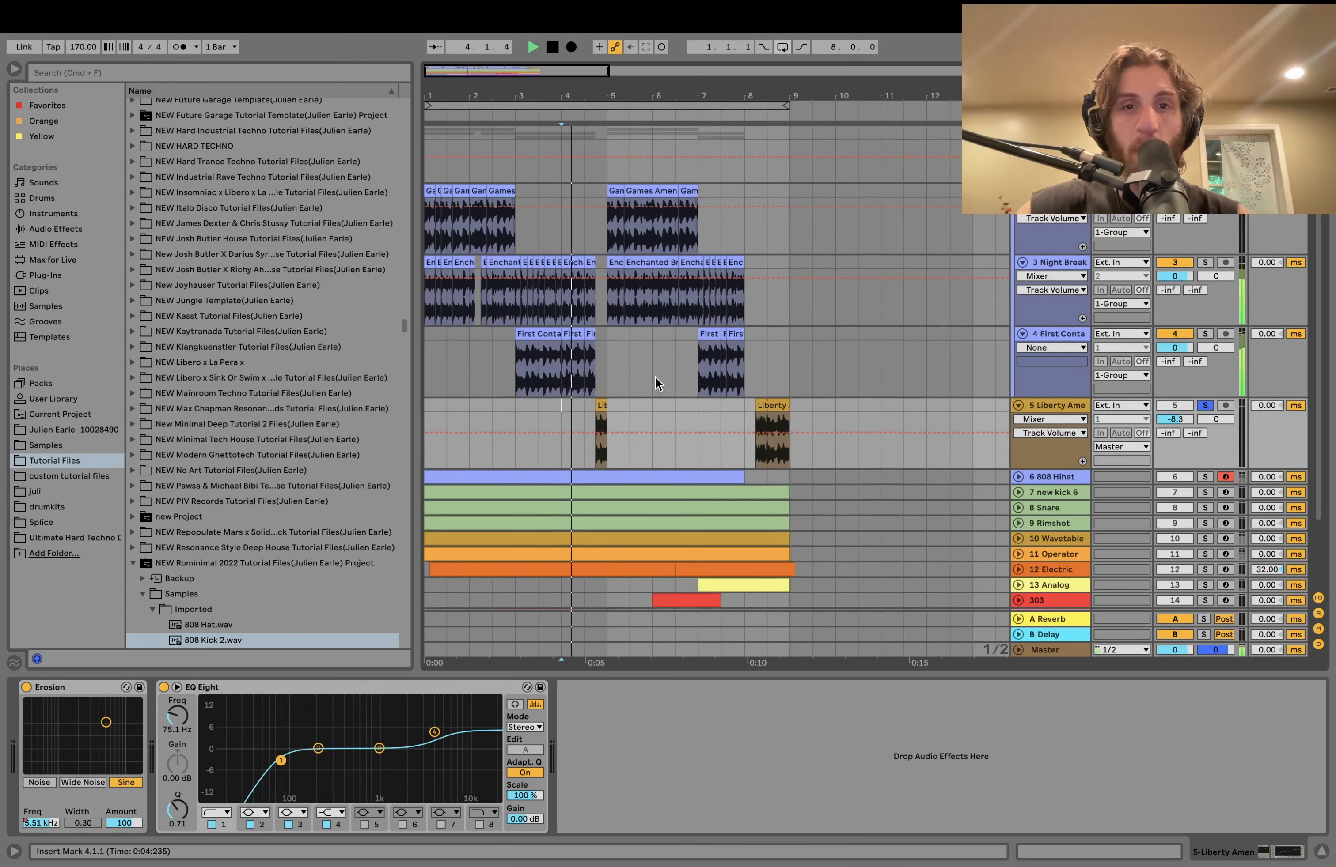
key("space")
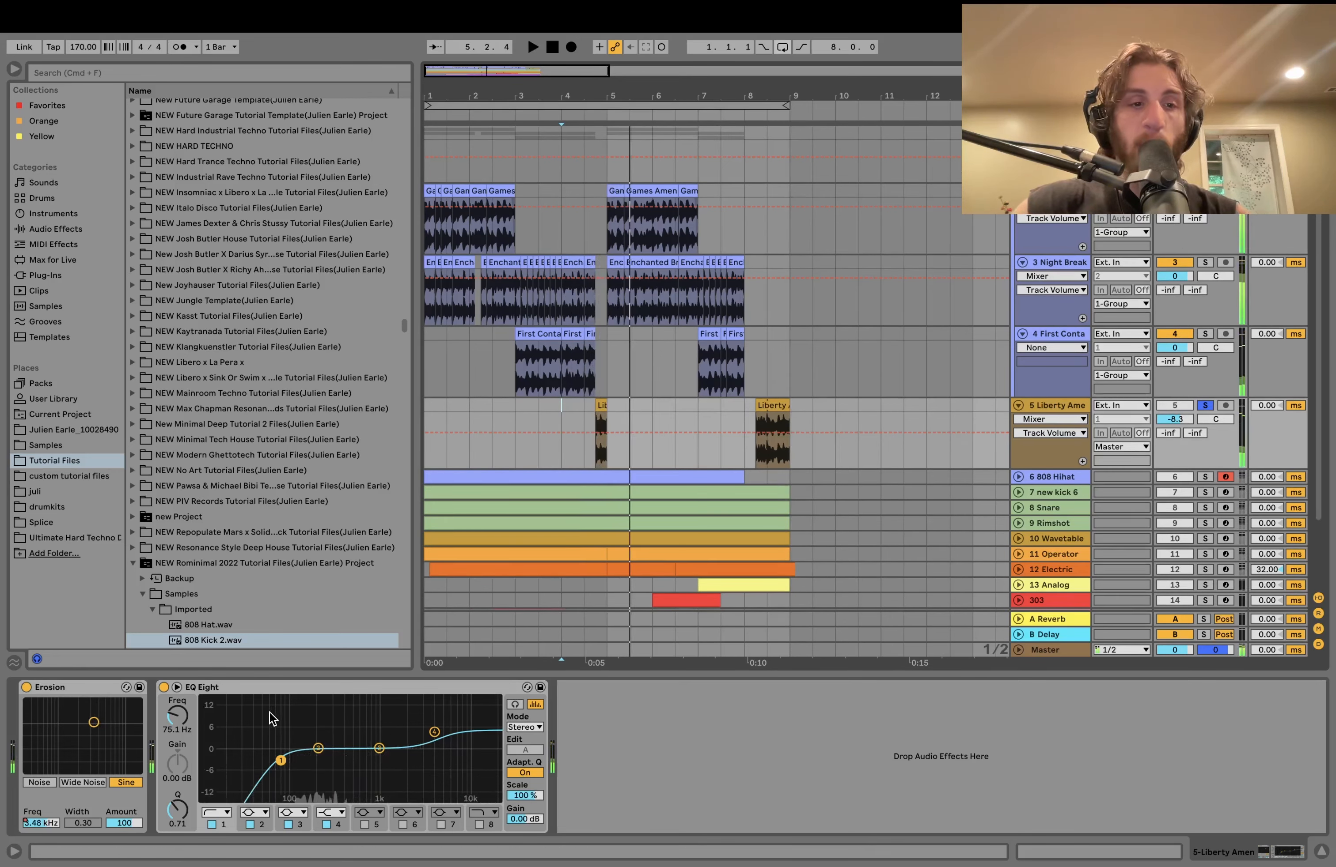
- Compare the Liberty Amen clips with Erosion turned off and turned back on
left_click(27, 688)
key("space")
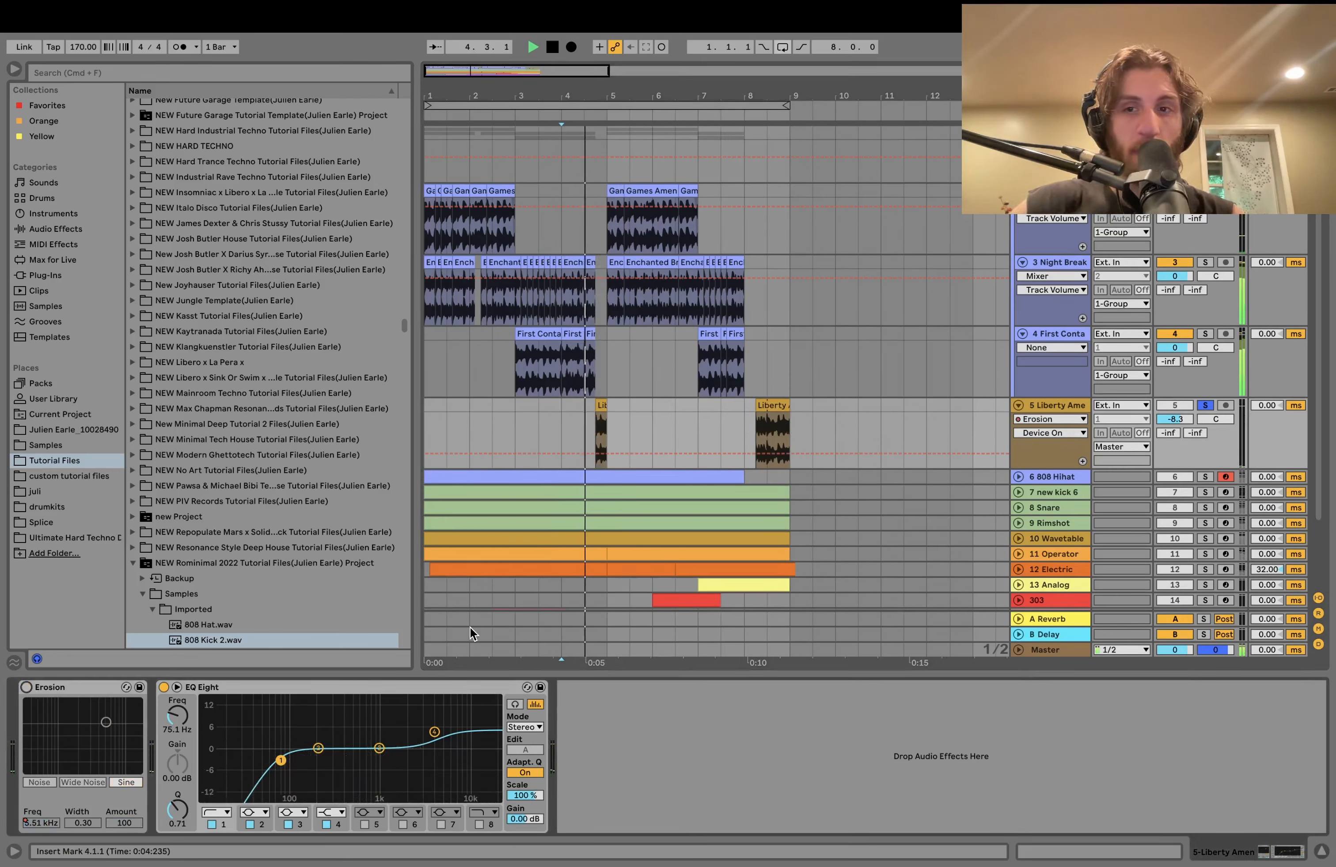
left_click(772, 404)
key("space")
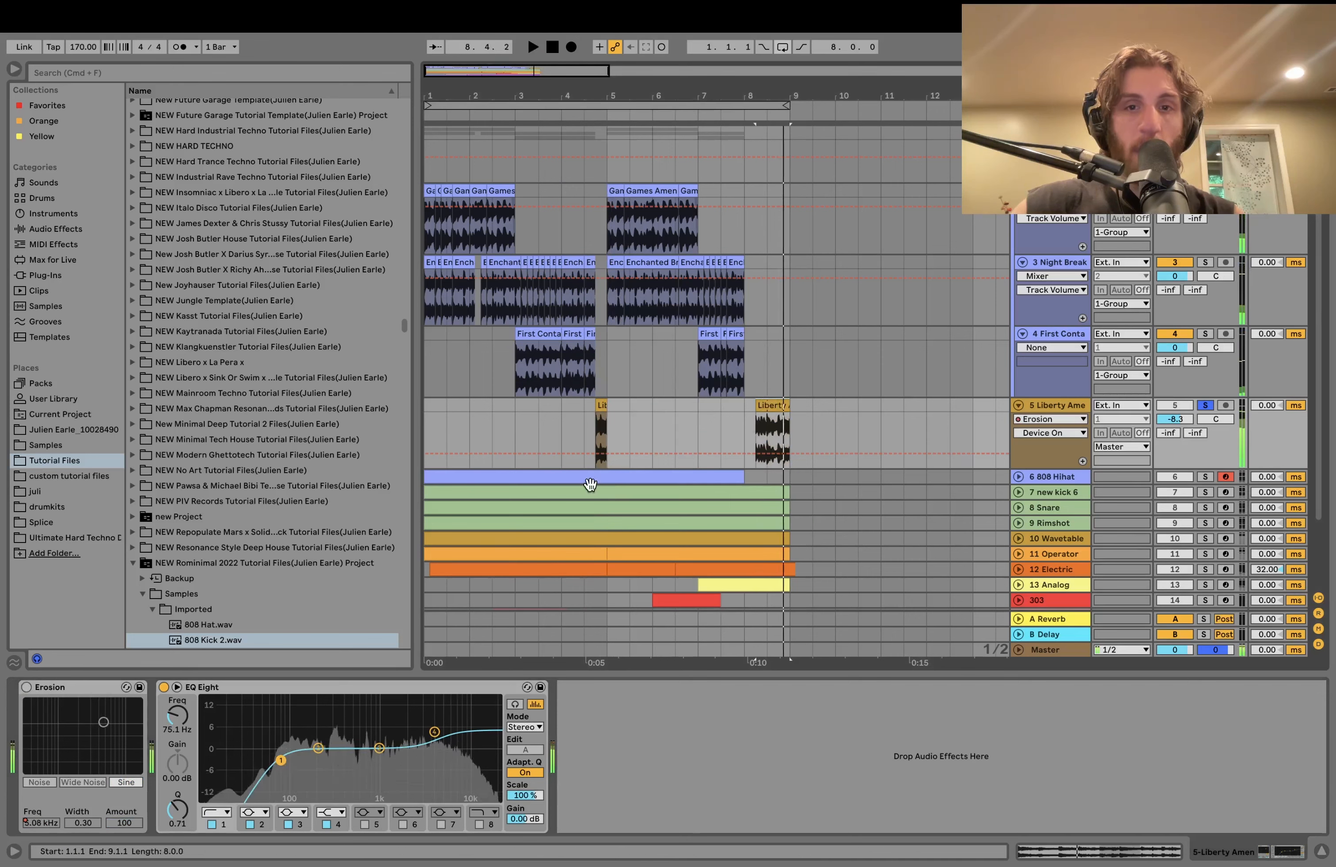
left_click(26, 687)
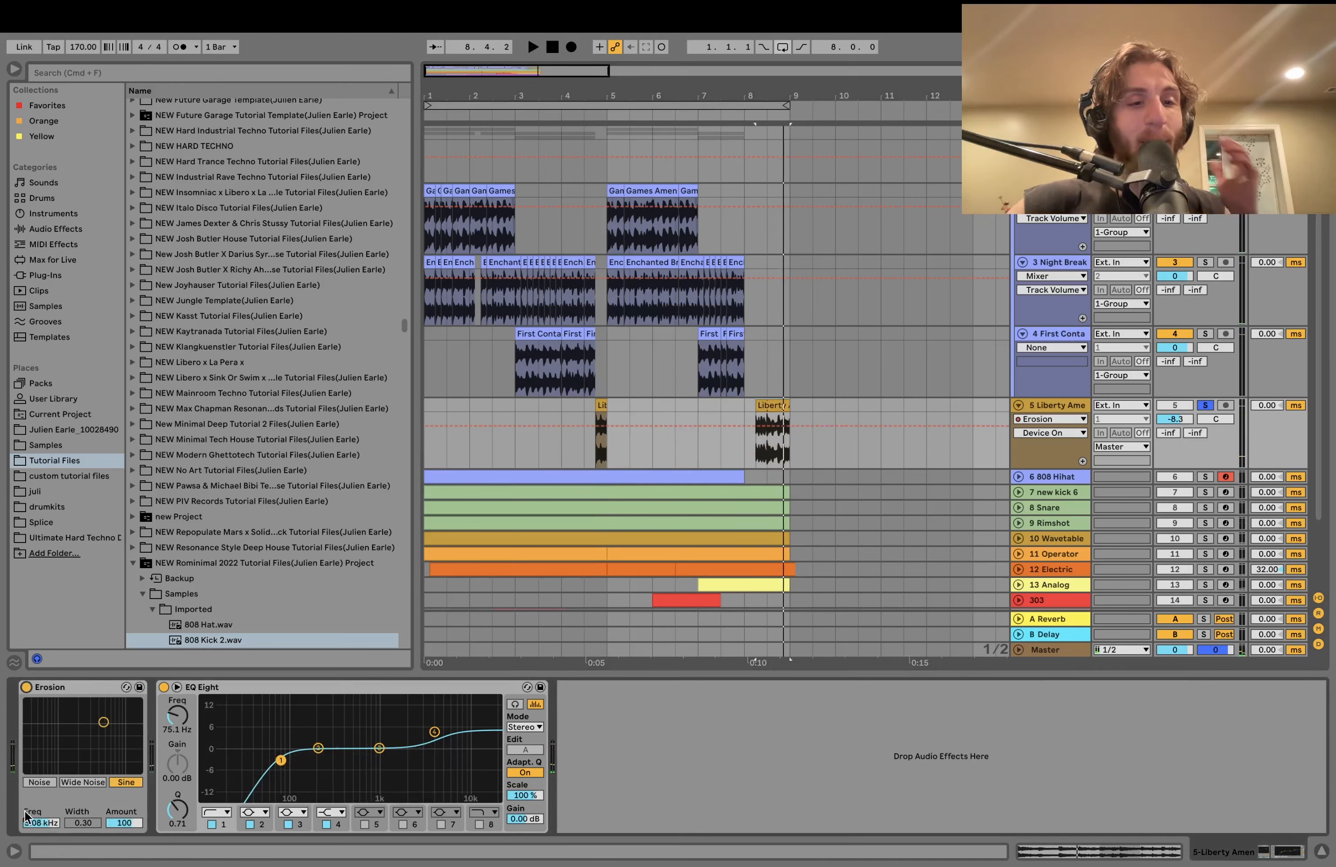
key("space")
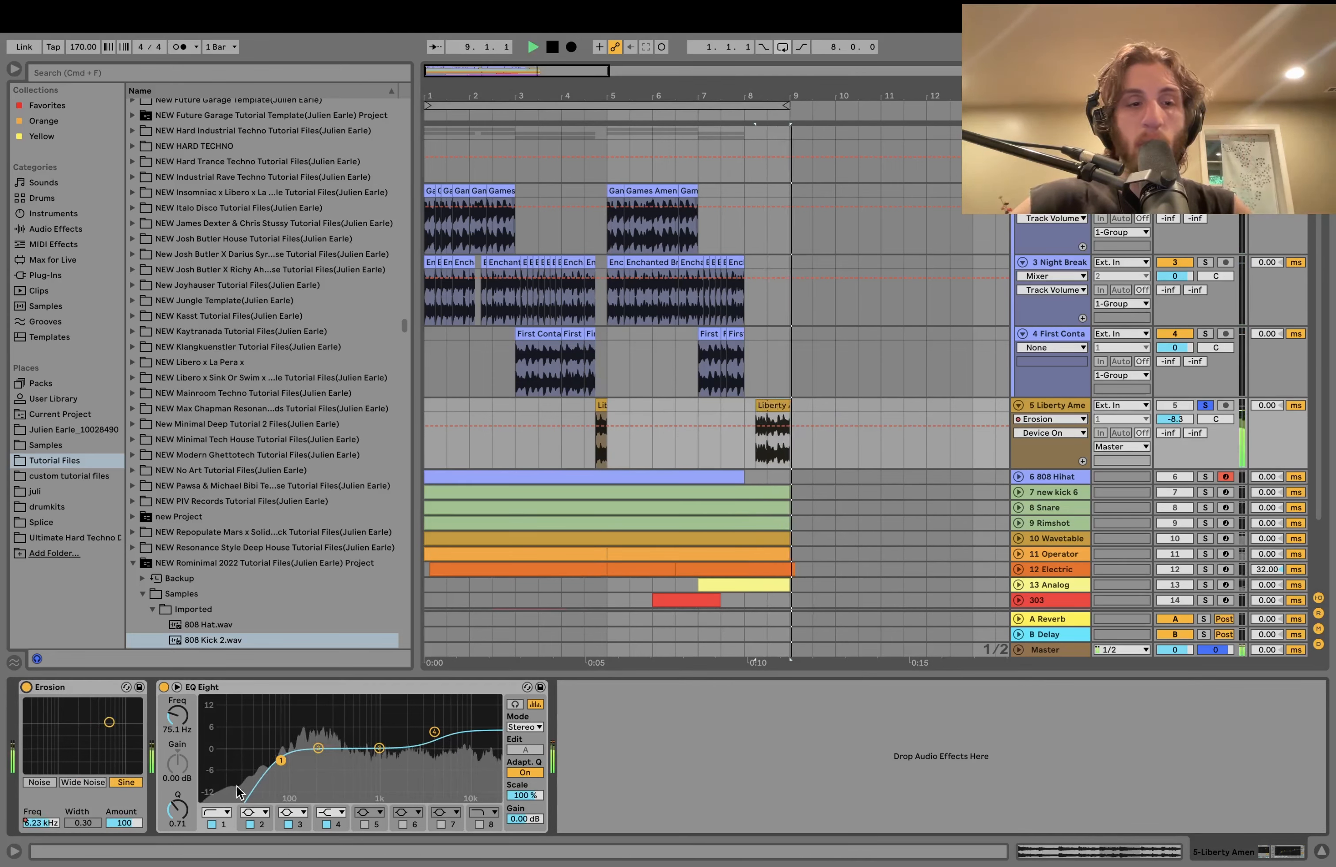
key("space")
- Show the Erosion Frequency automation on the Liberty Amen track and play from 4.3.1
left_click(26, 823)
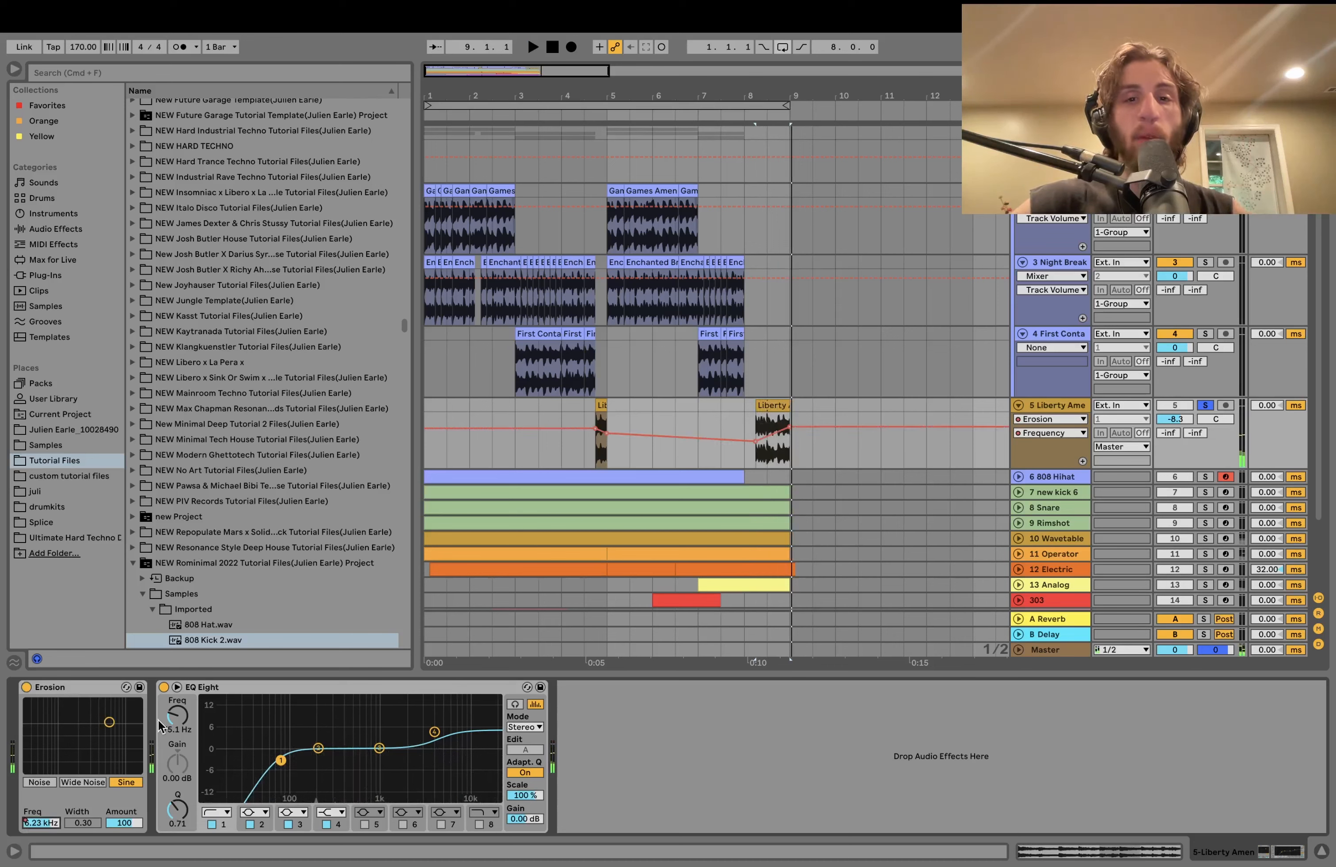
left_click(583, 452)
key("space")
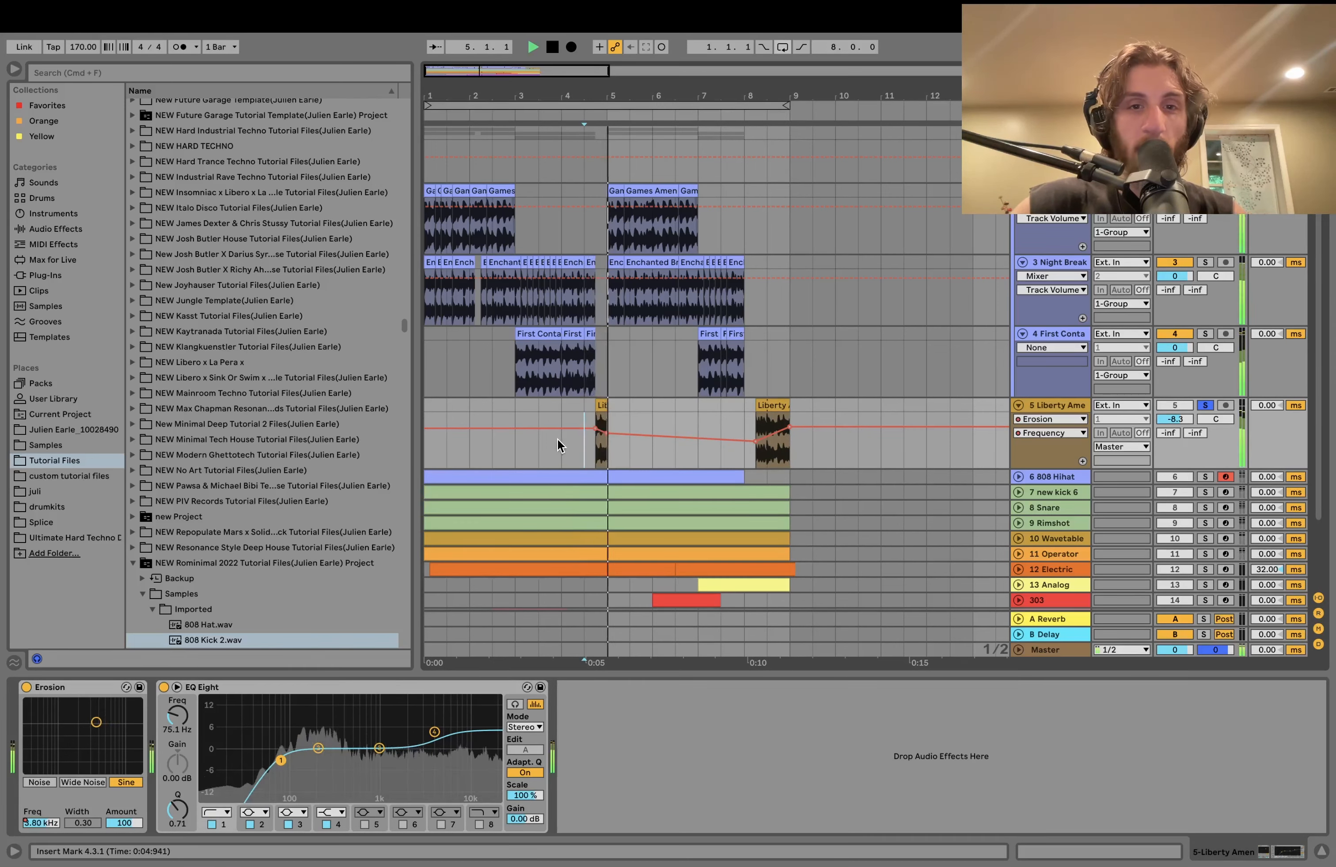
key("space")
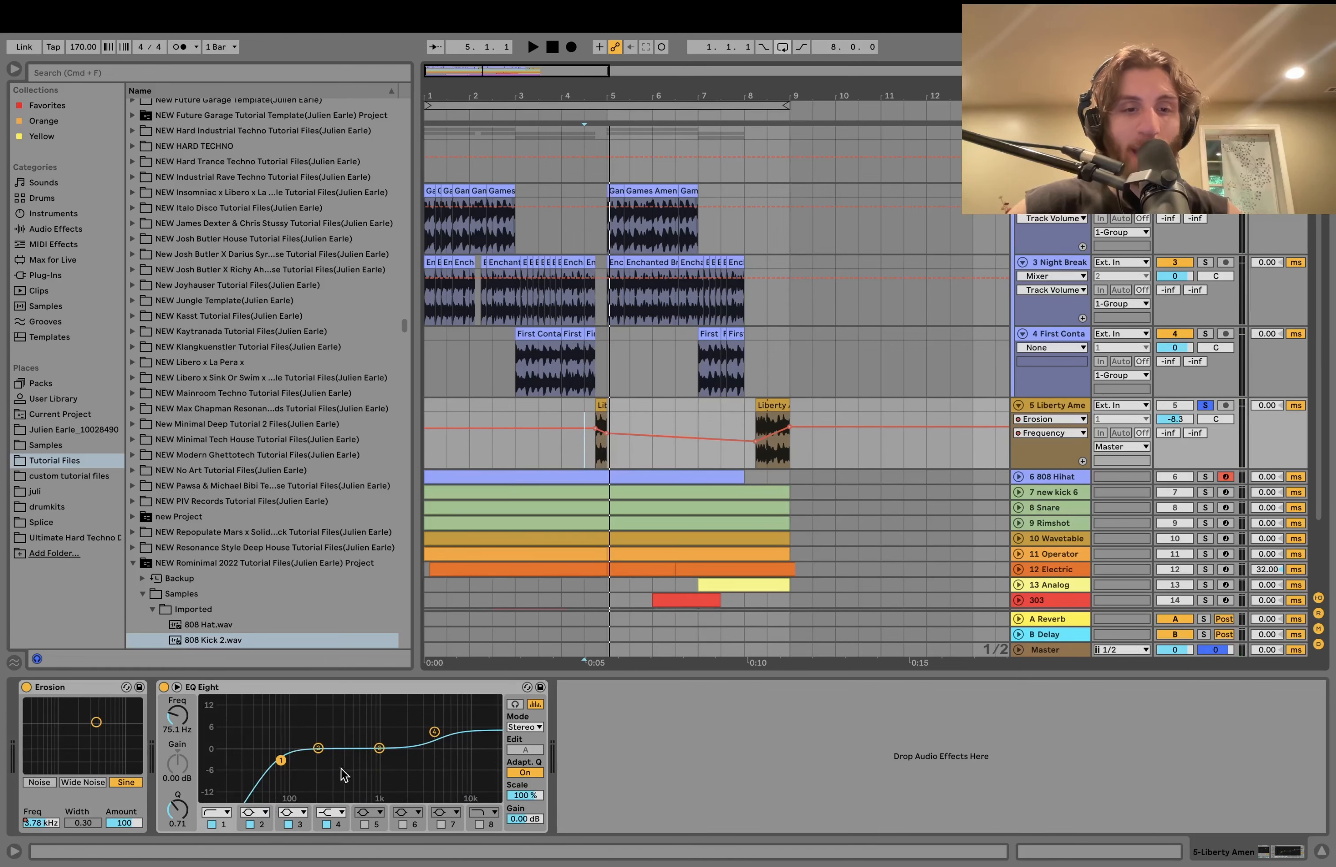
- Solo and unfold the 808 Hihat, new kick 6, Snare and Rimshot tracks
scroll(772, 528, "down", 3)
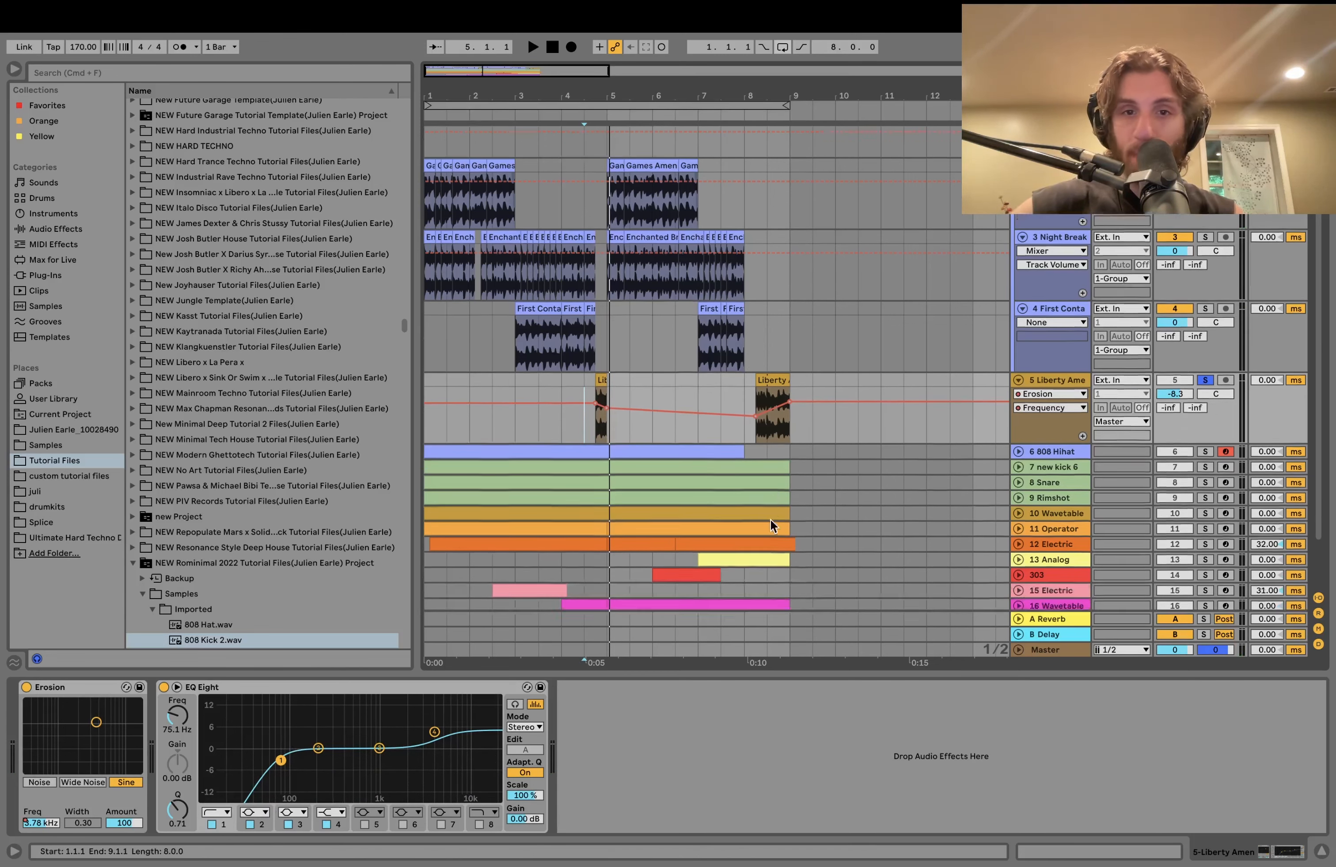
left_click(1205, 416)
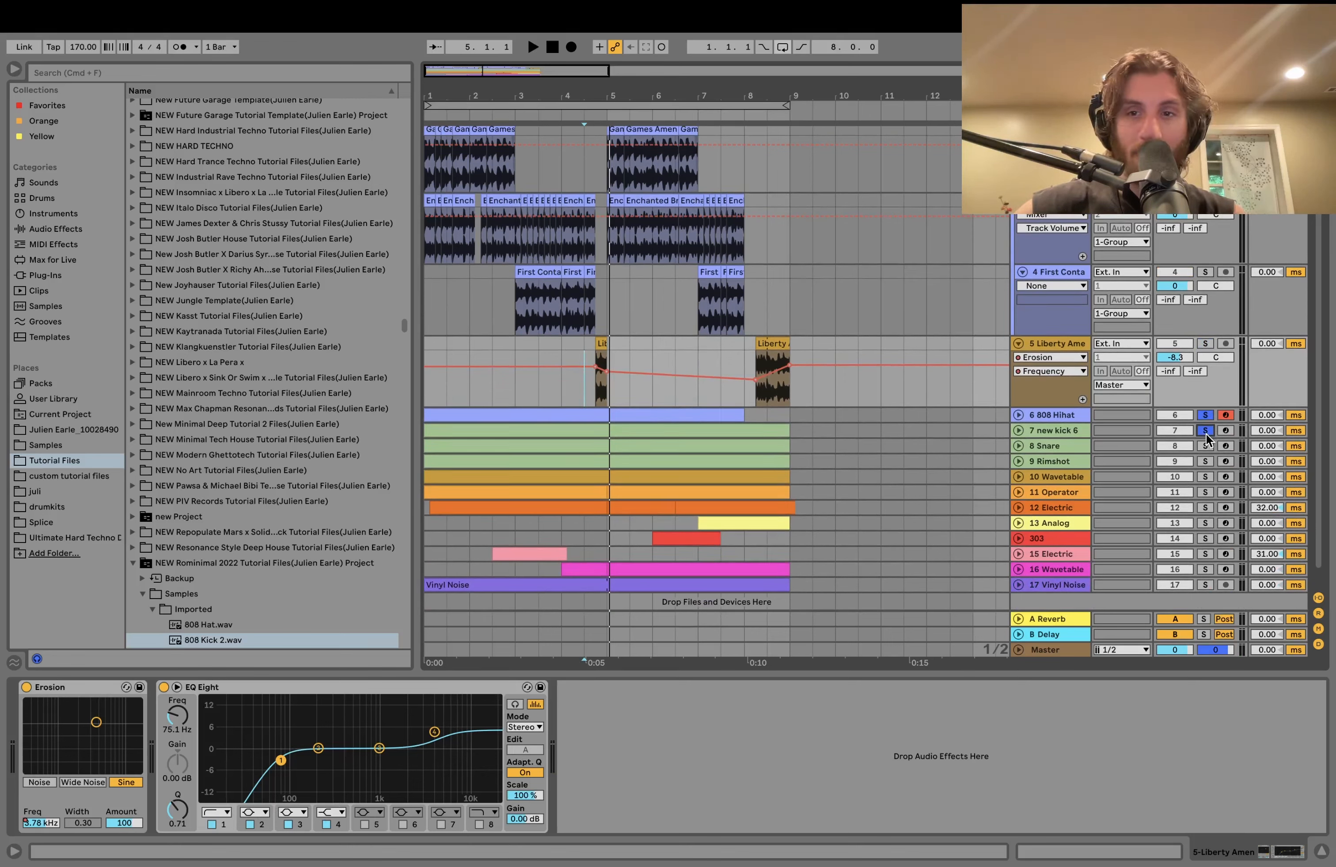
left_click(1018, 461)
left_click(1048, 460)
left_click(1059, 417, "shift")
key("u")
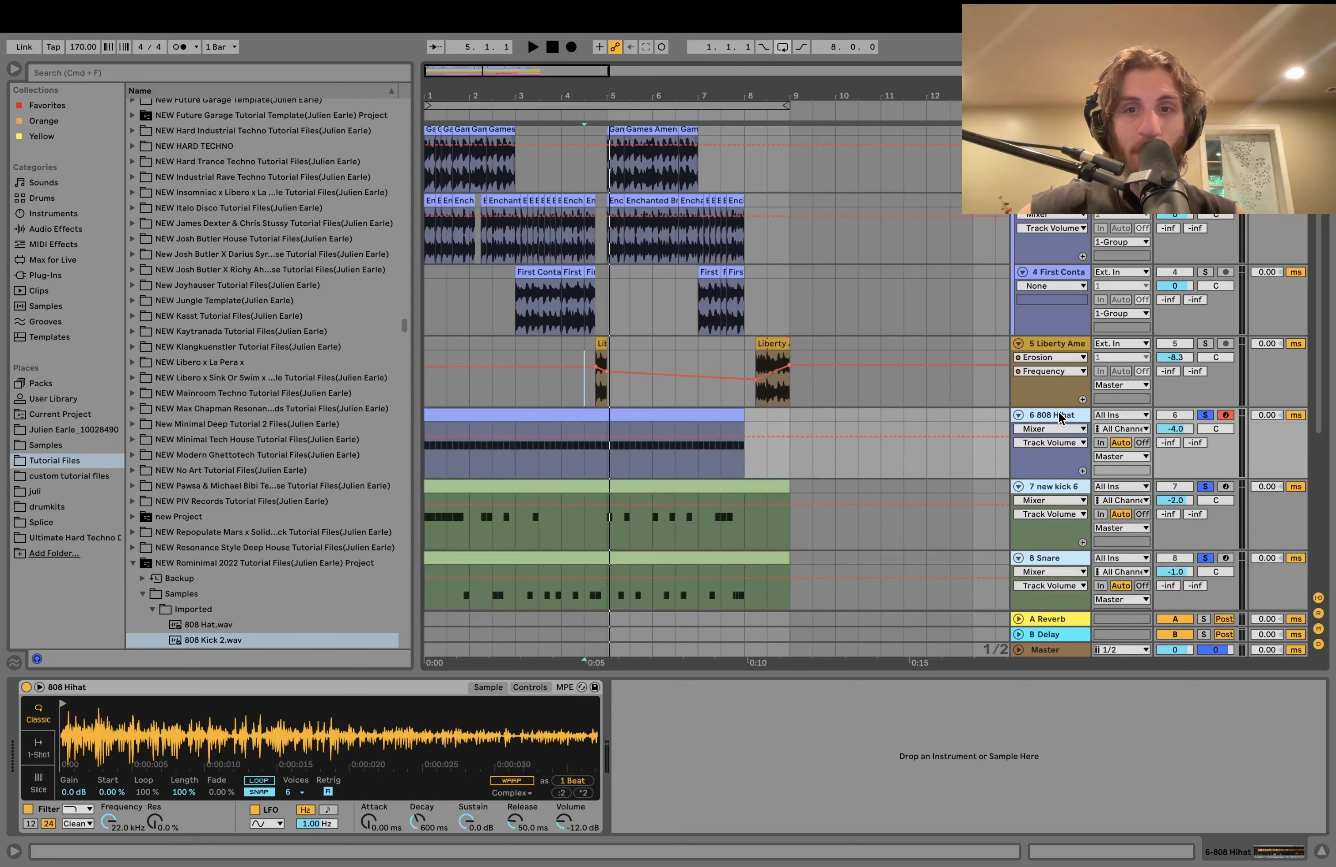
- Select the 808 Hihat clip and play the soloed hi-hat, kick, snare and rimshot patterns from 1.1.1
scroll(844, 417, "down", 4)
scroll(844, 417, "up", 7)
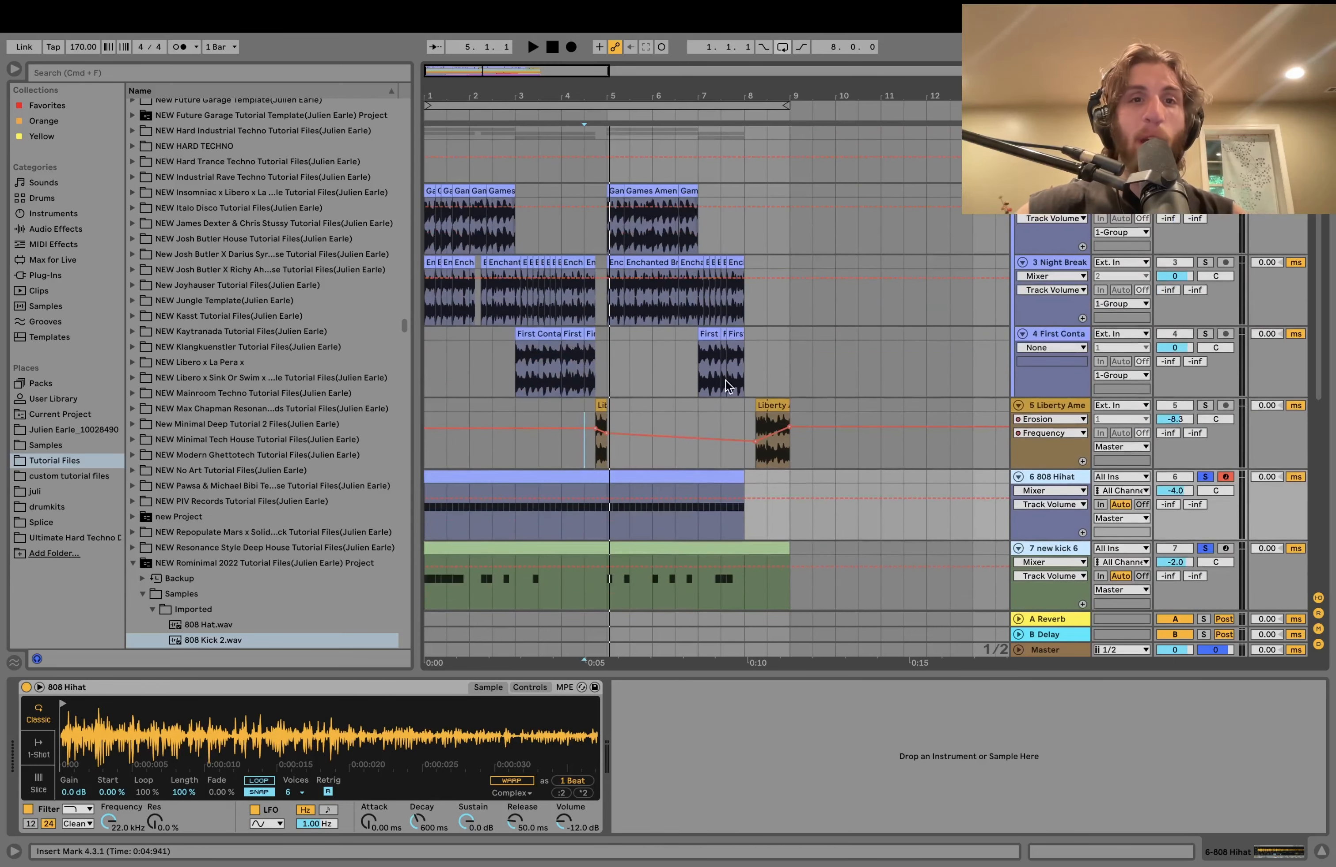
left_click(477, 478)
scroll(675, 360, "down", 3)
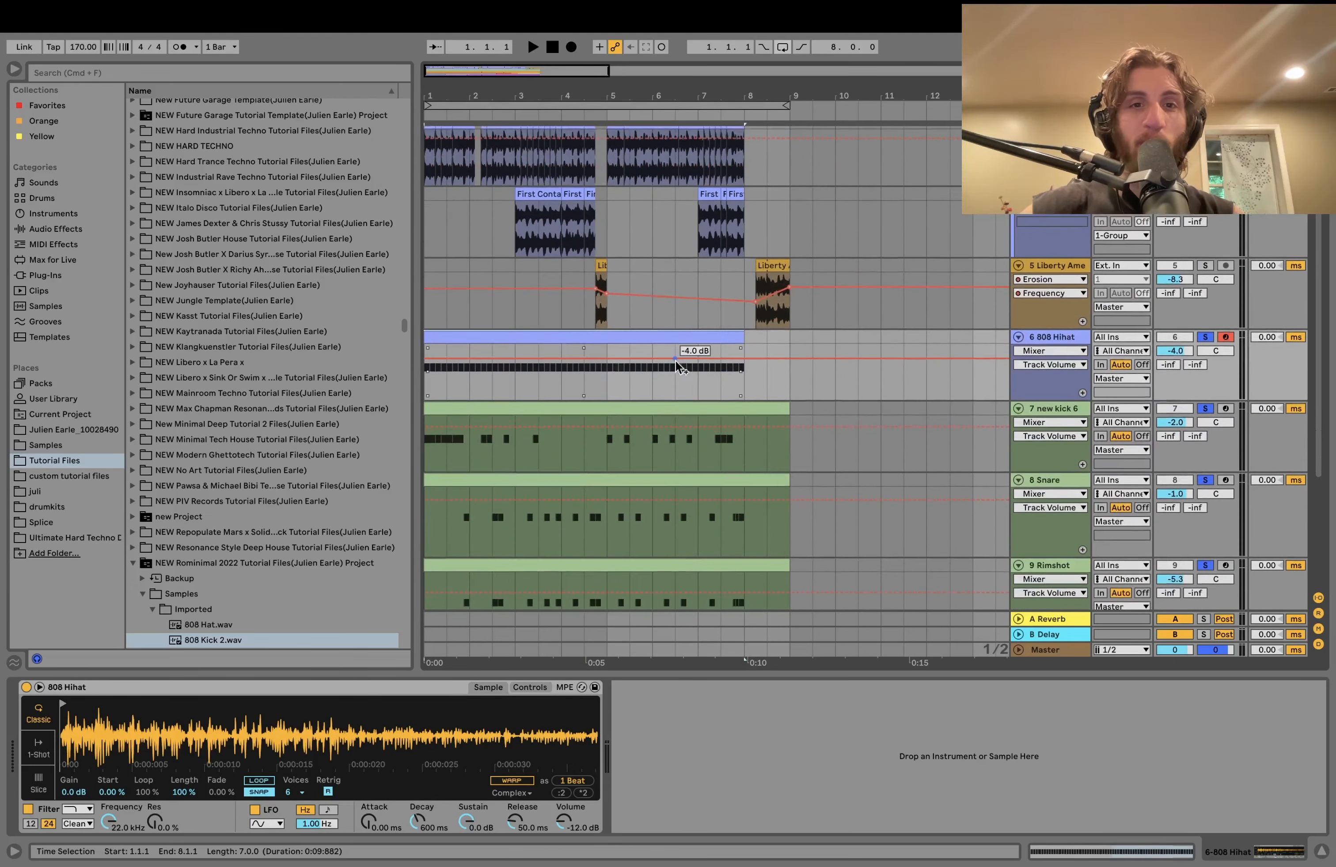
scroll(675, 360, "down", 2)
scroll(676, 362, "down", 2)
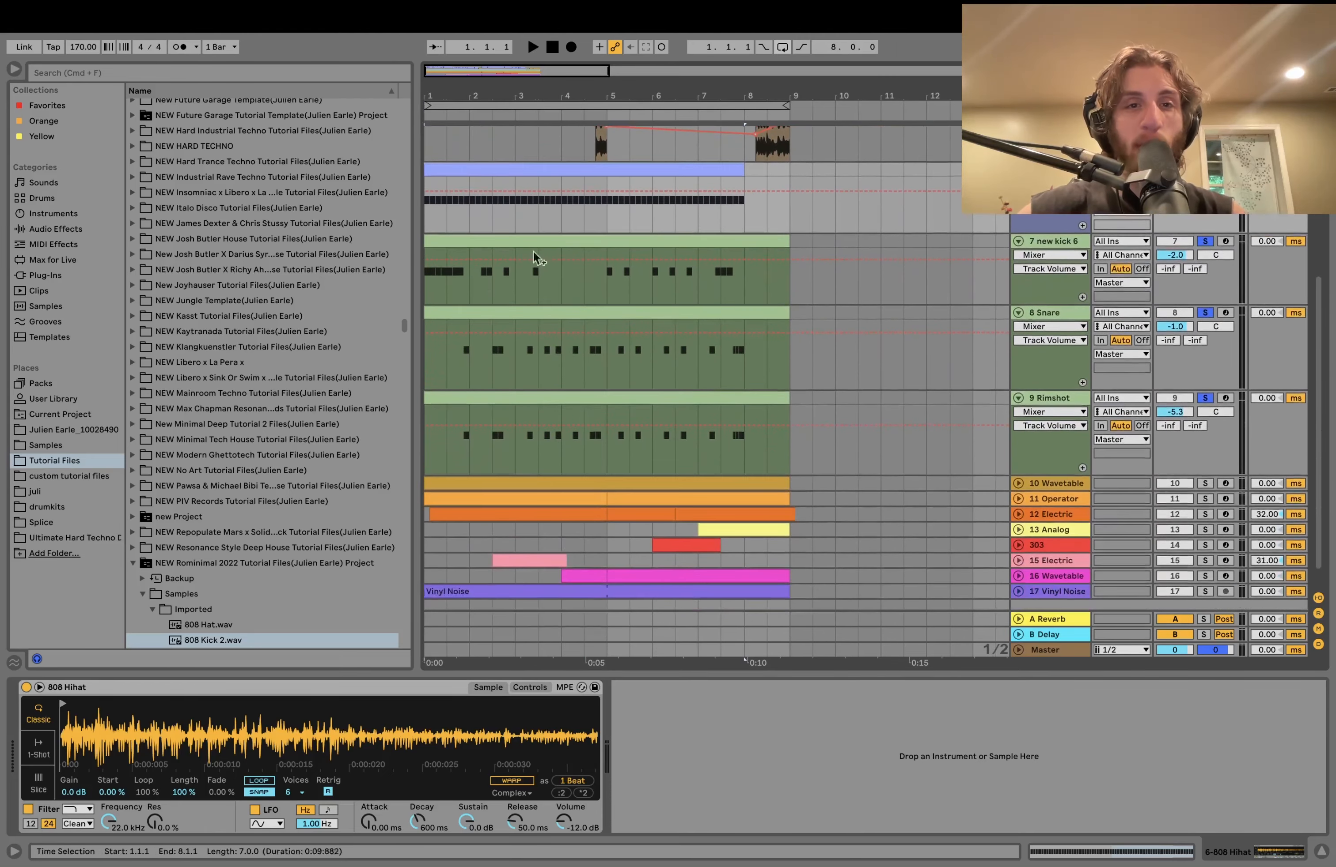
key("space")
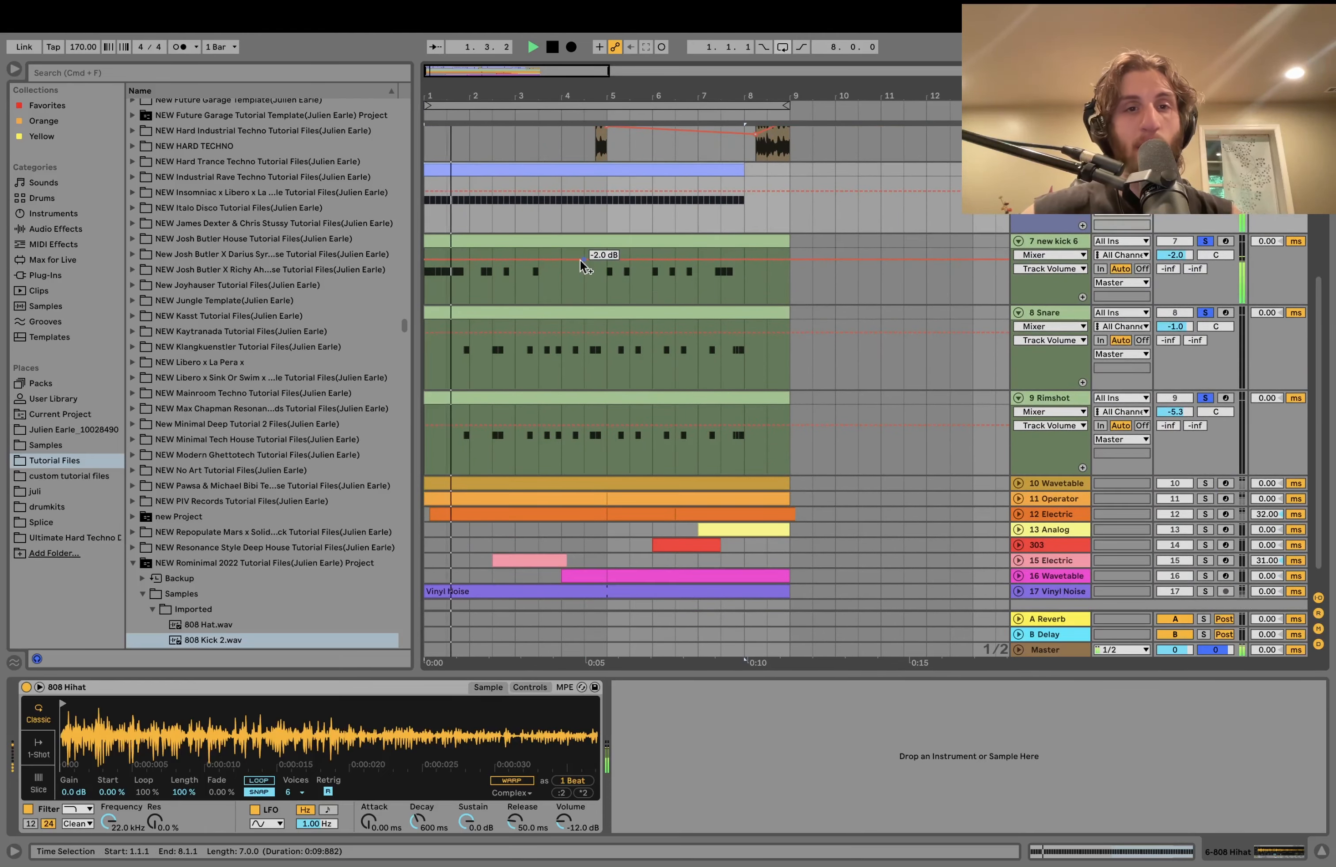
scroll(581, 264, "up", 3)
scroll(582, 262, "up", 5)
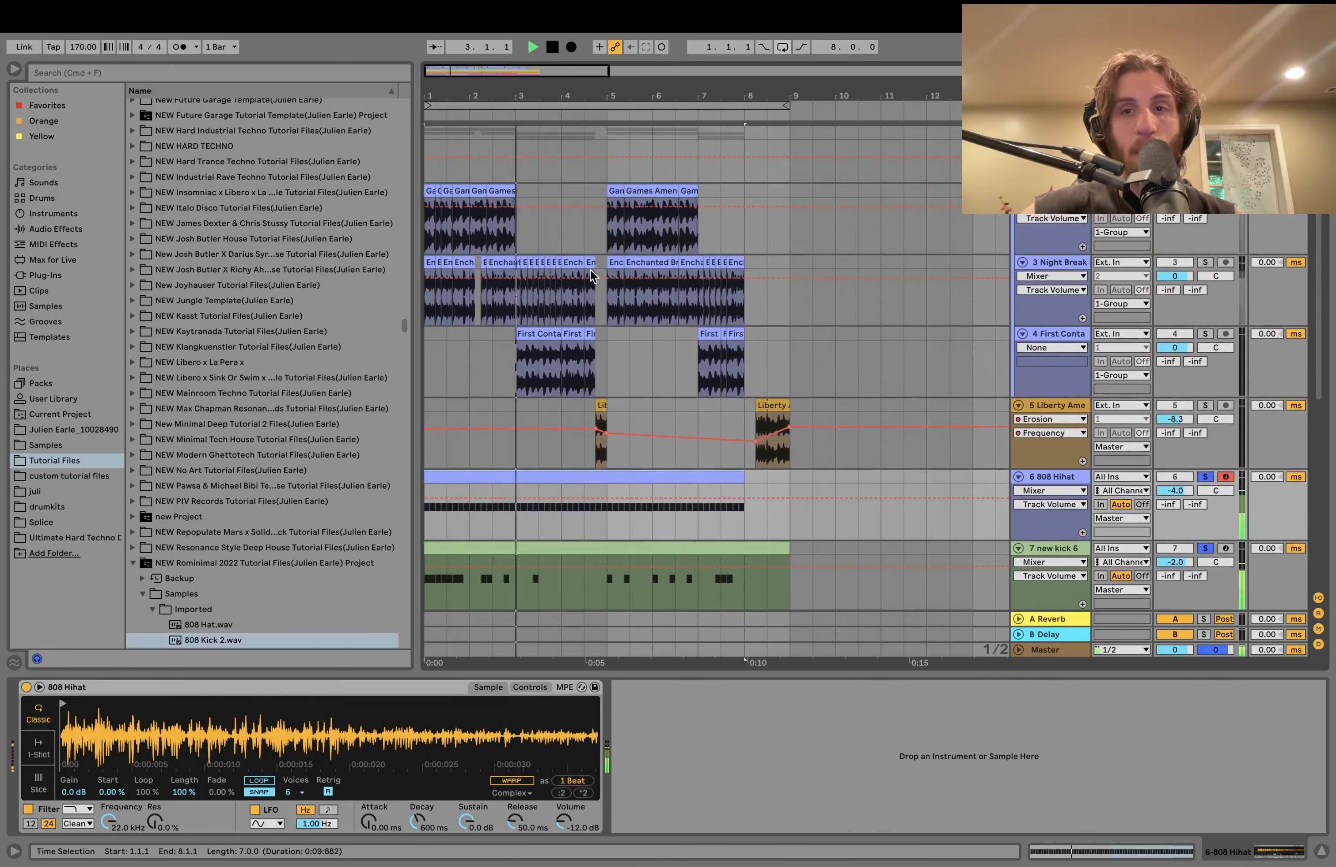
key("space")
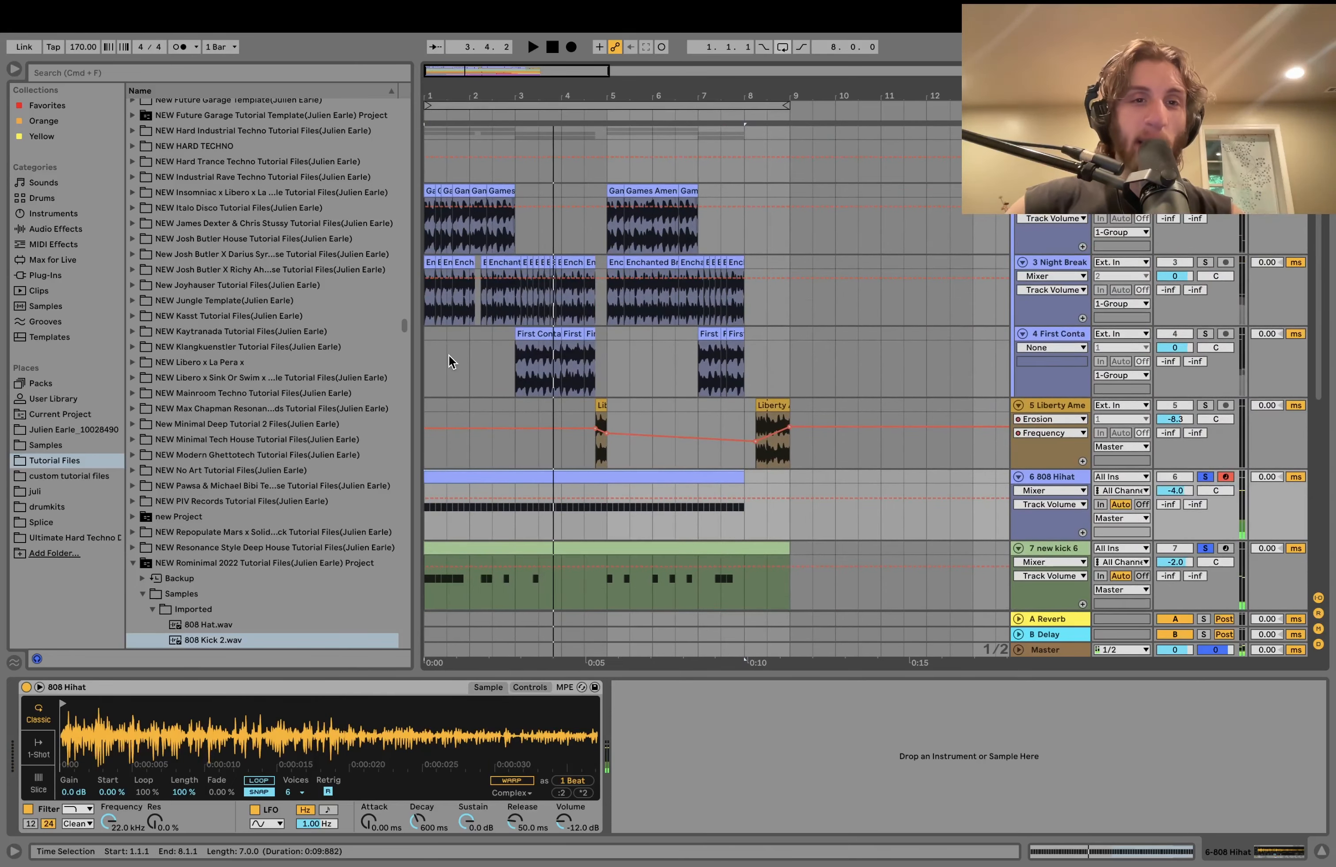
- Open the new kick 6 clip's notes and play its pattern from 1.1.1
scroll(449, 355, "right", 2)
scroll(446, 344, "up", 5)
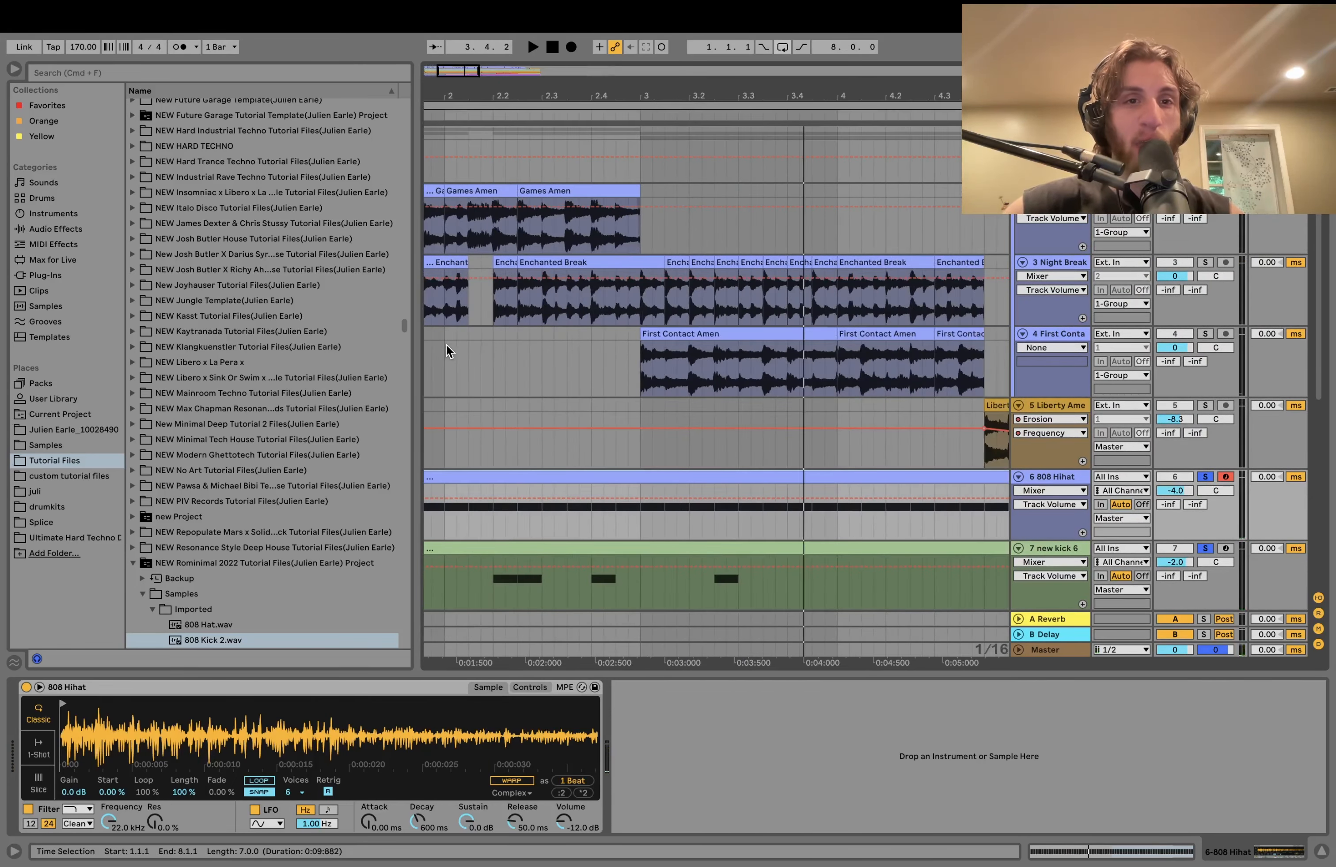
scroll(447, 346, "left", 5)
scroll(447, 346, "down", 1)
scroll(540, 352, "down", 2)
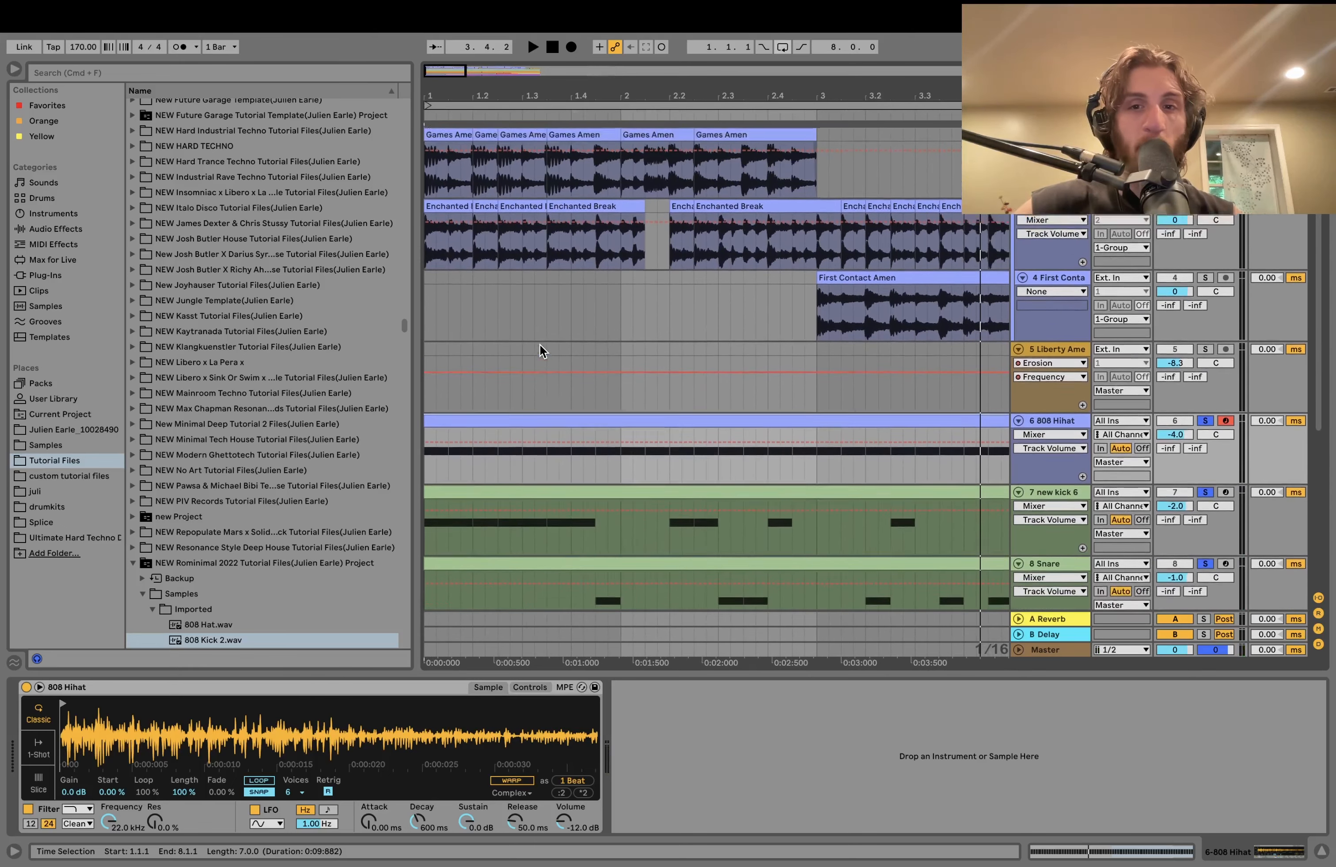
scroll(580, 421, "up", 3)
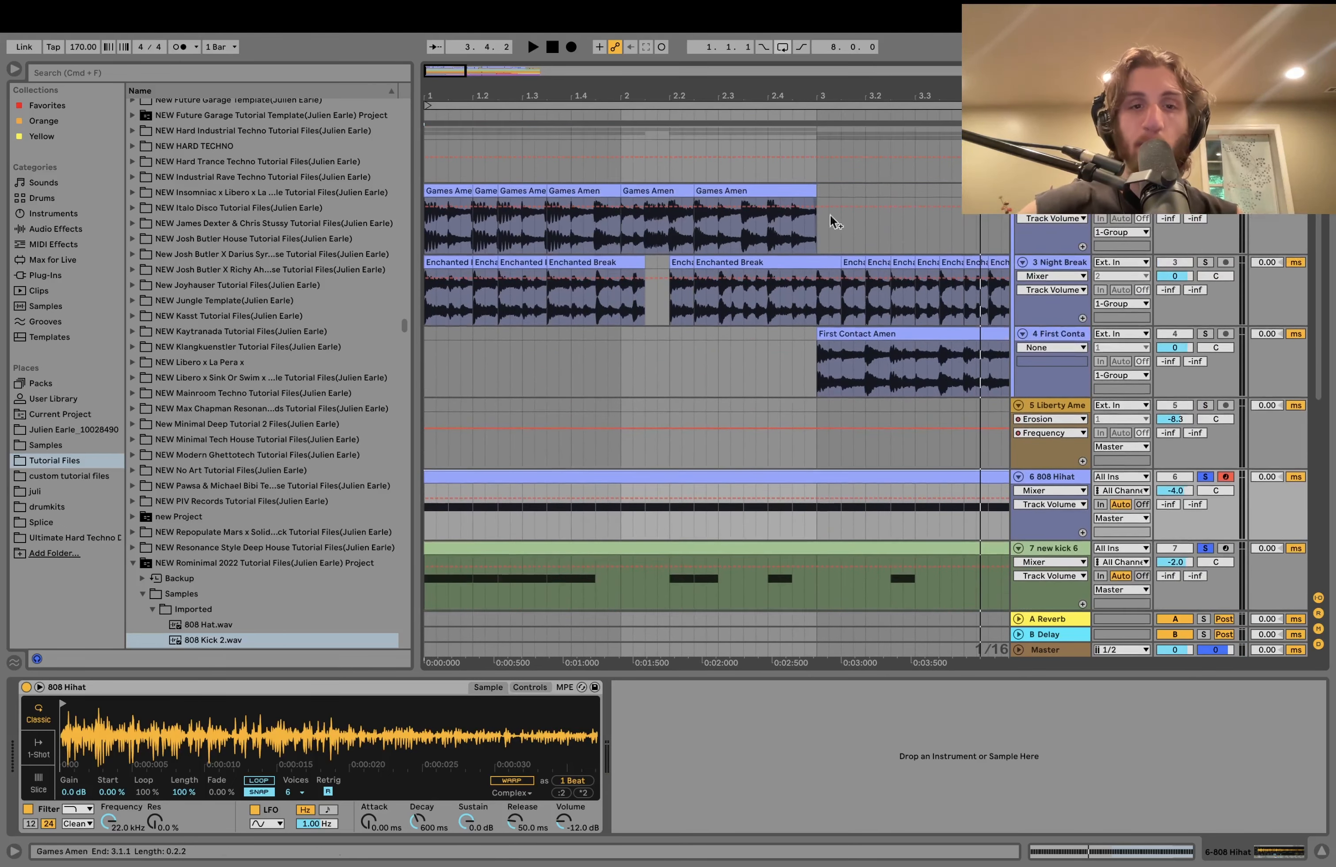
scroll(538, 509, "down", 2)
double_click(526, 503)
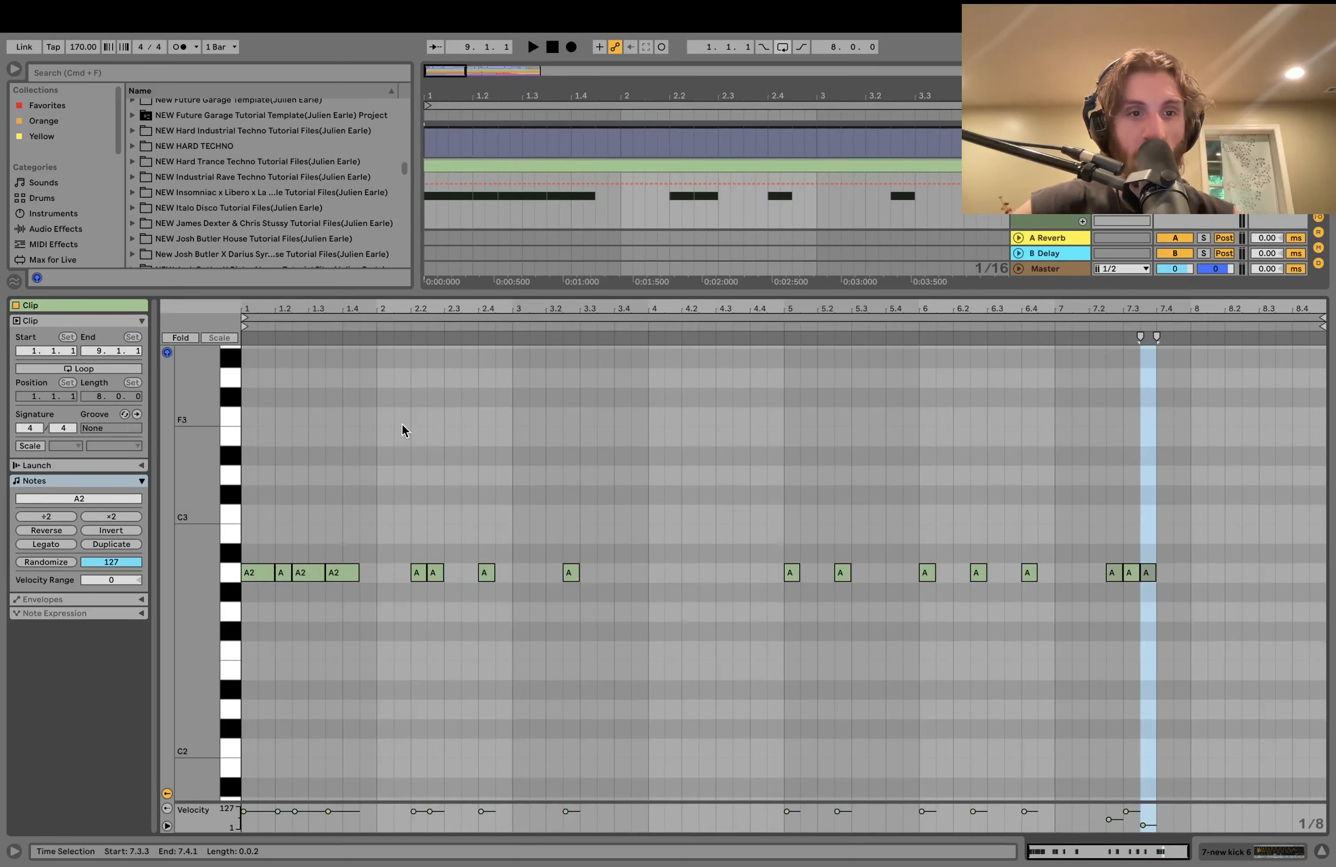
key("space")
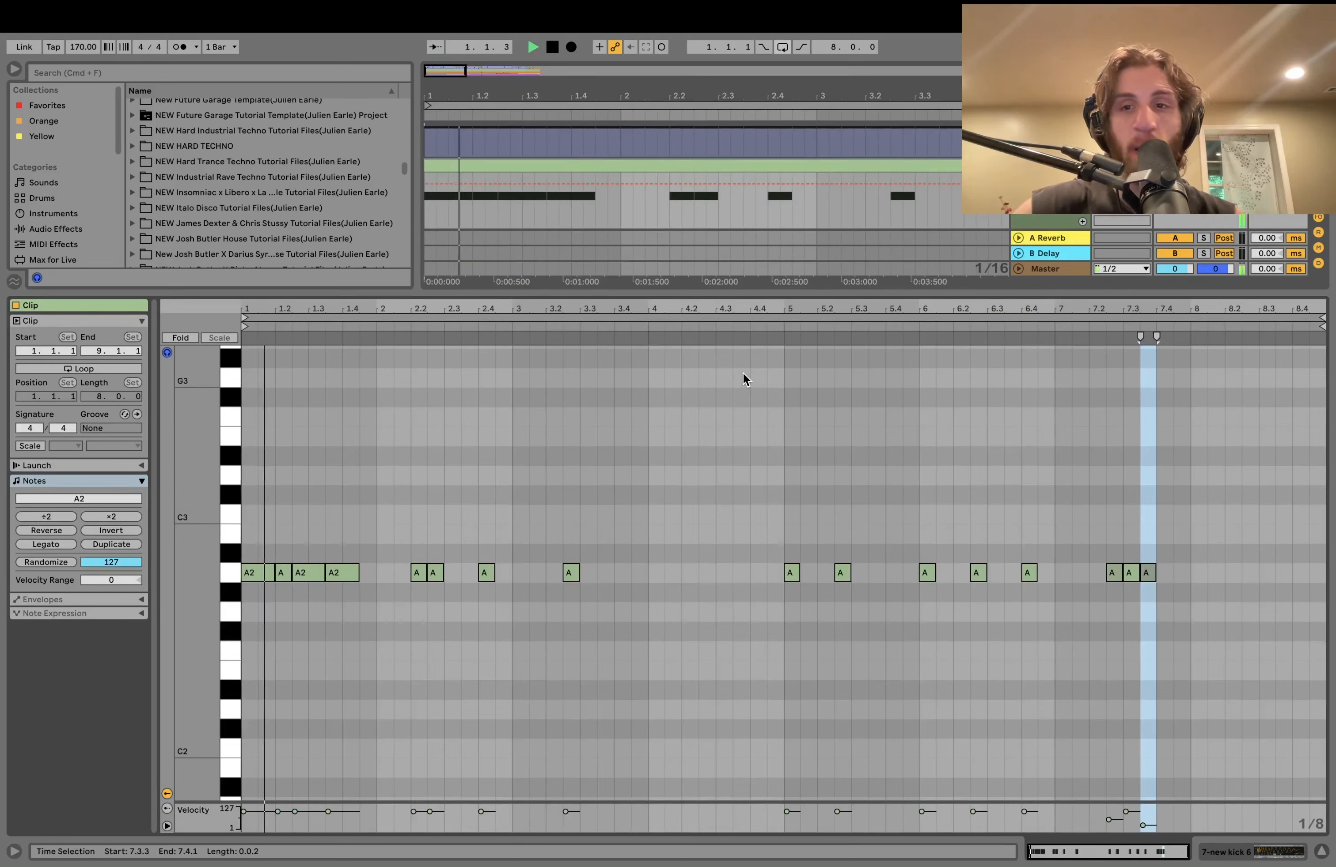
- Return to the new kick 6 device and play the programmed drums together with the breakbeat group from 1.1.1
key("shift+Tab")
scroll(716, 369, "up", 5)
key("space")
scroll(716, 368, "down", 1)
scroll(717, 369, "up", 1)
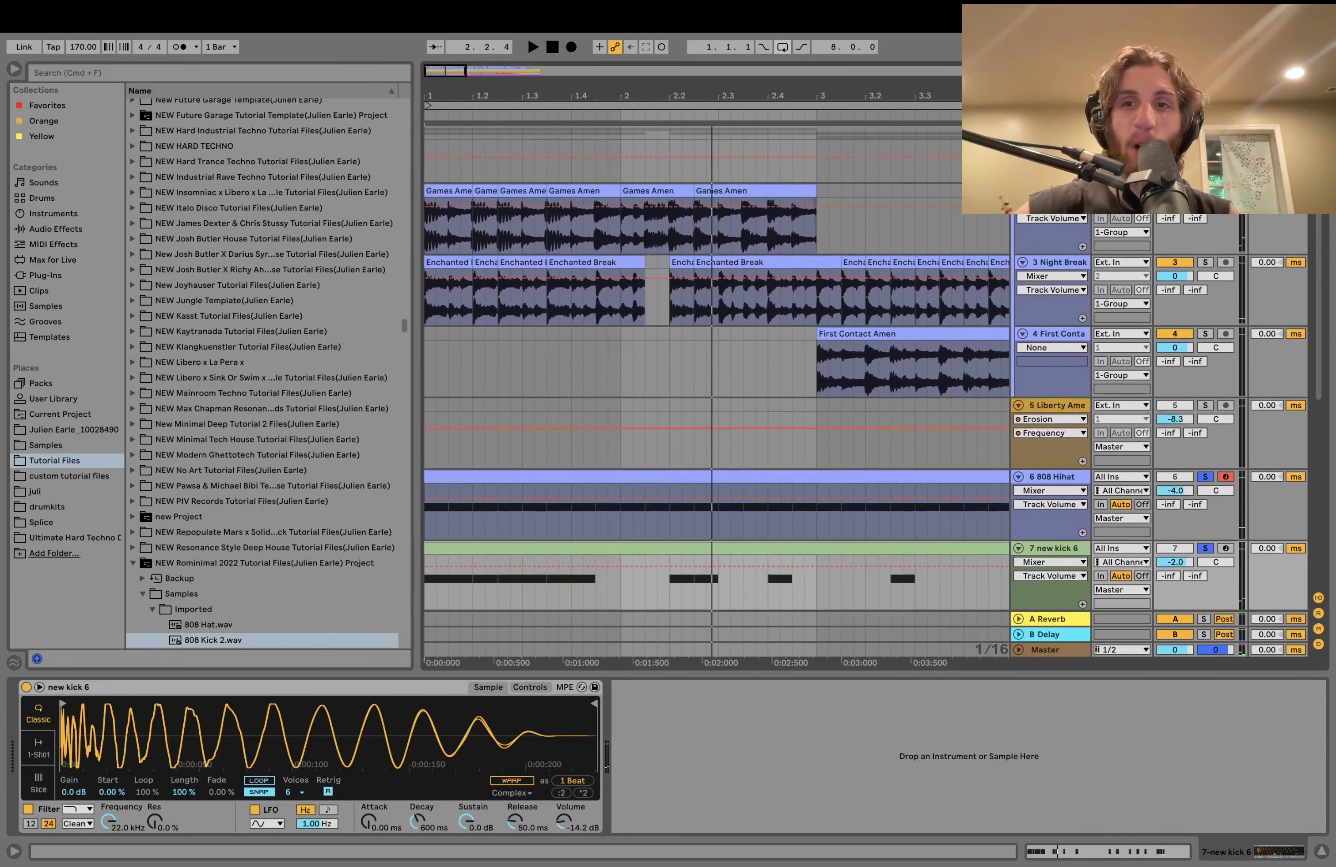
key("space")
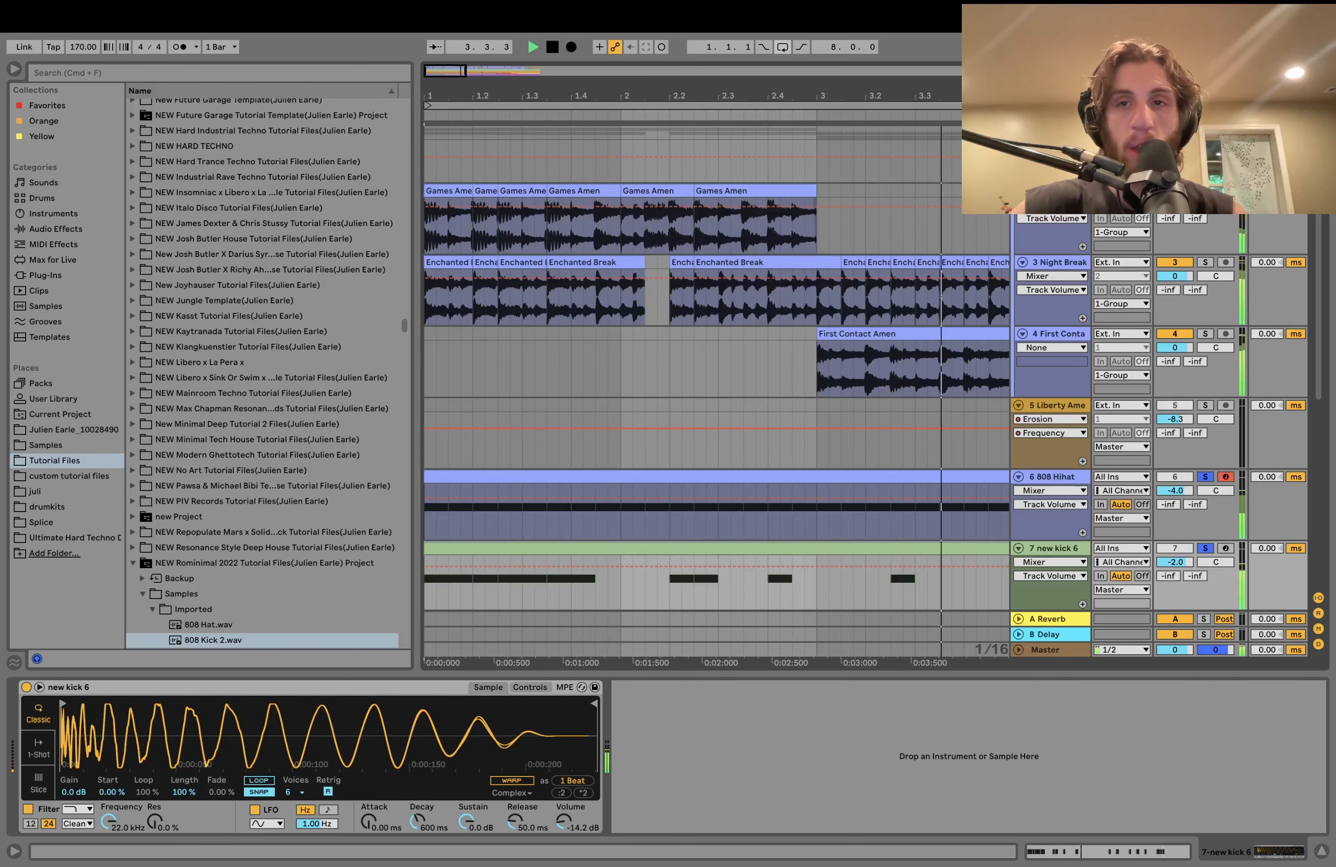
key("minus")
key("minus")
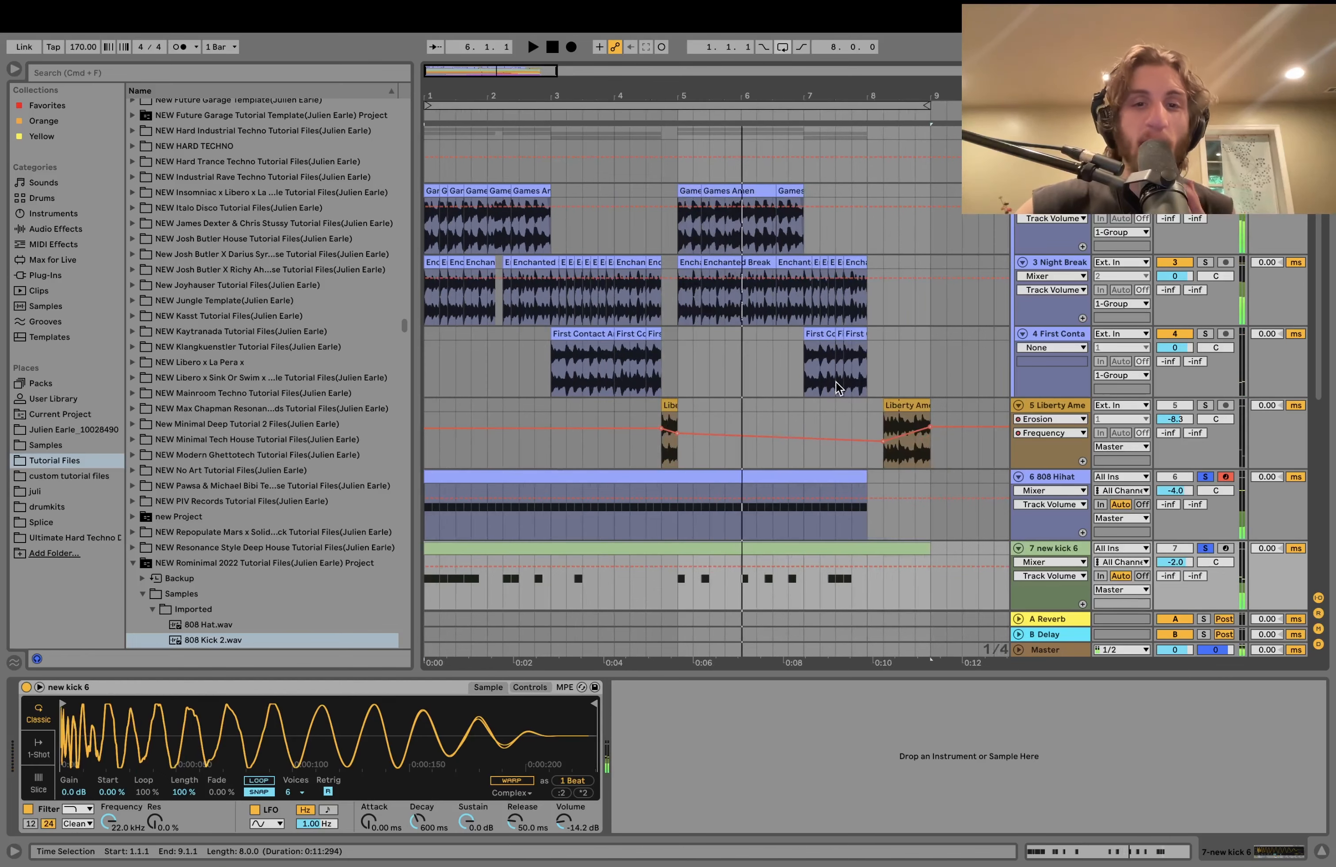
- Solo the 808 Hihat track, show its Simpler and play the hi-hat pattern on its own
scroll(928, 242, "down", 10)
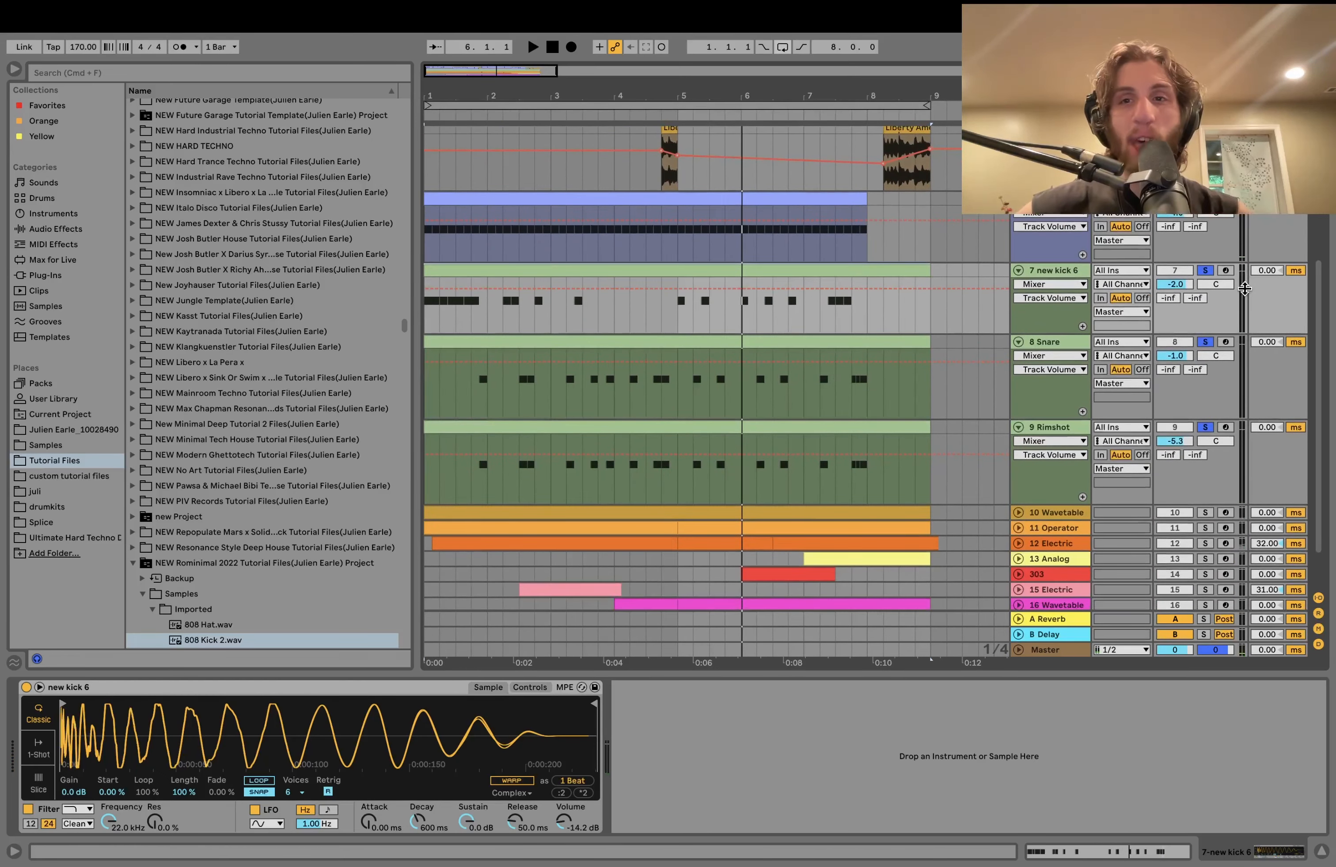
left_click(1205, 200)
left_click(1204, 199)
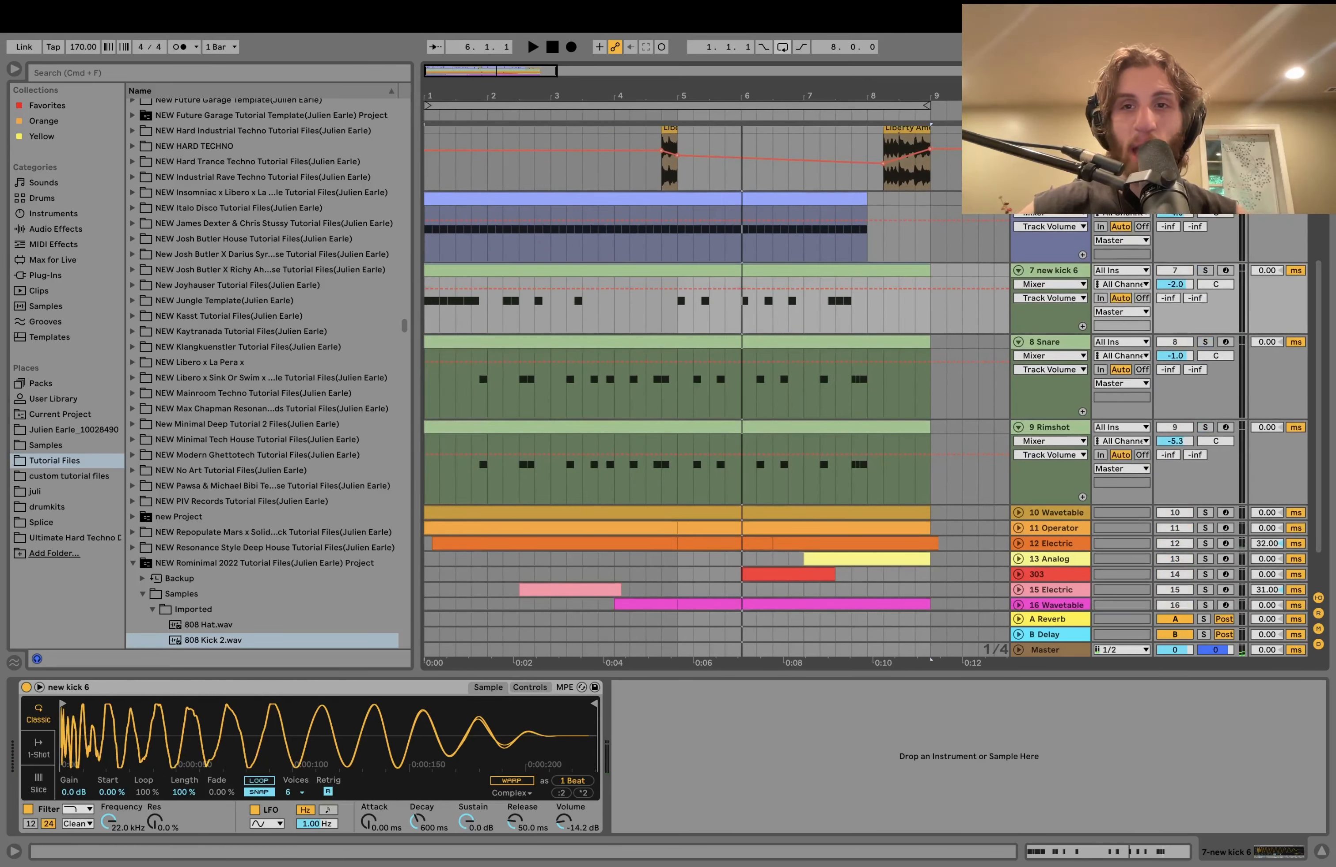
left_click(1051, 200)
key("space")
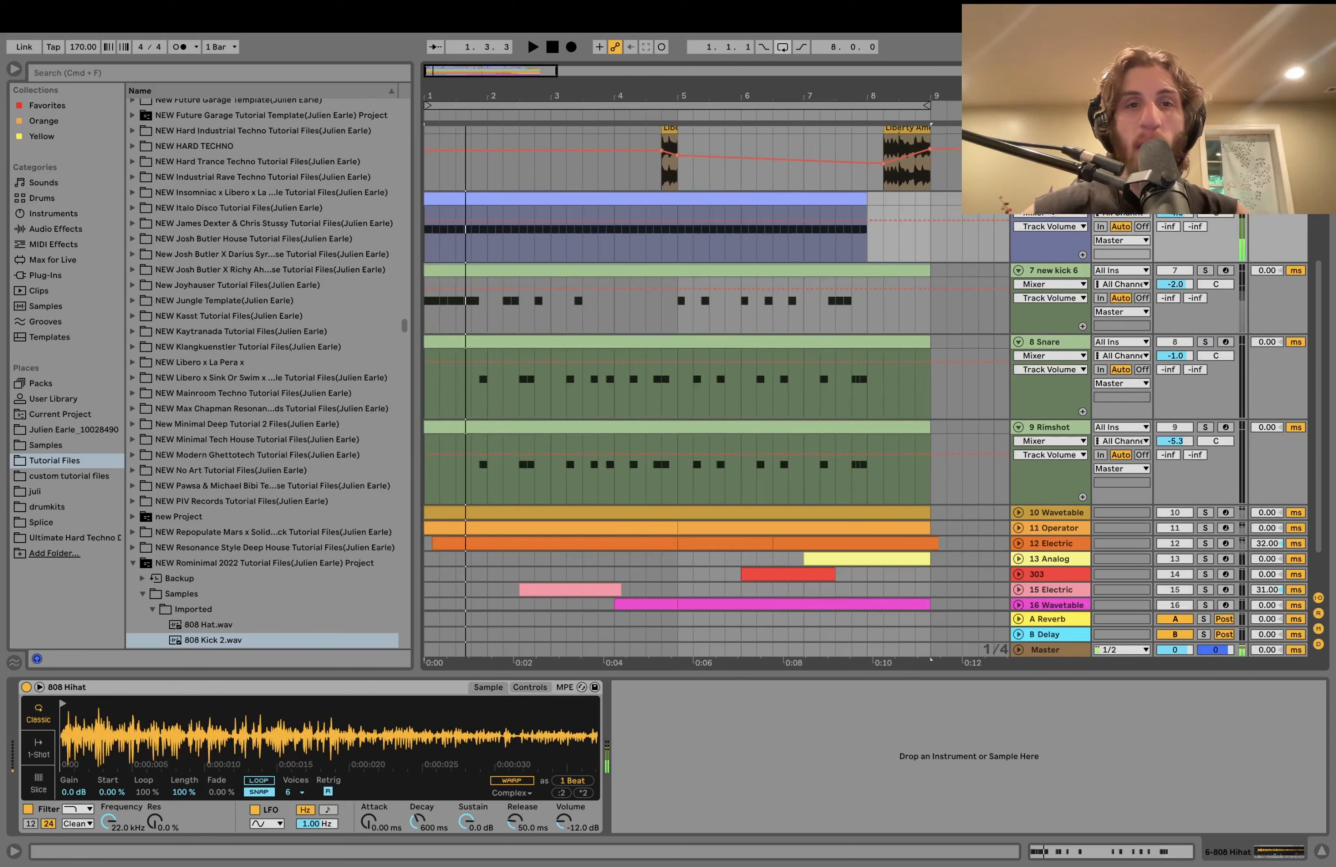
key("space")
key("space")
- Unsolo the 808 Hihat track and play the full mix
left_click(1205, 199)
key("space")
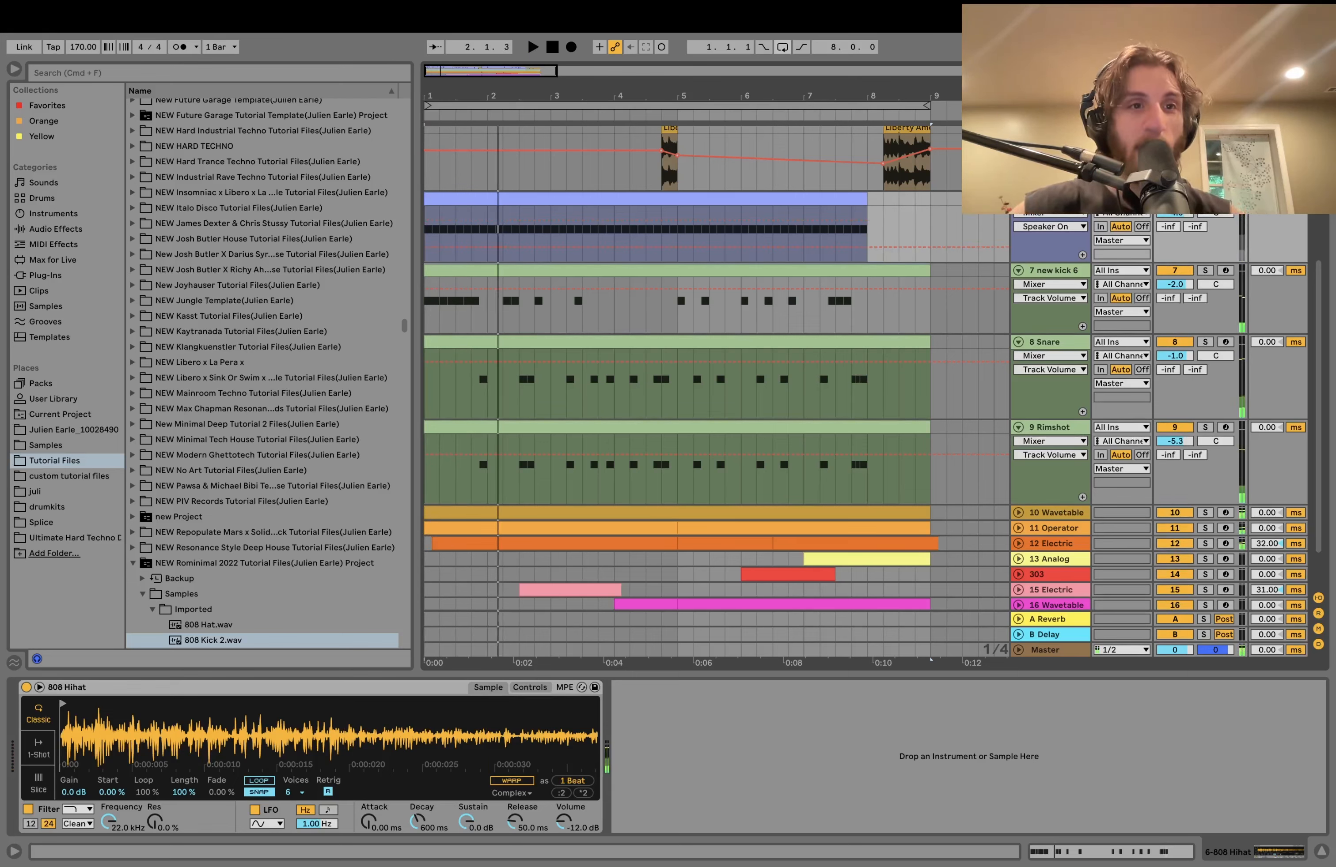
key("space")
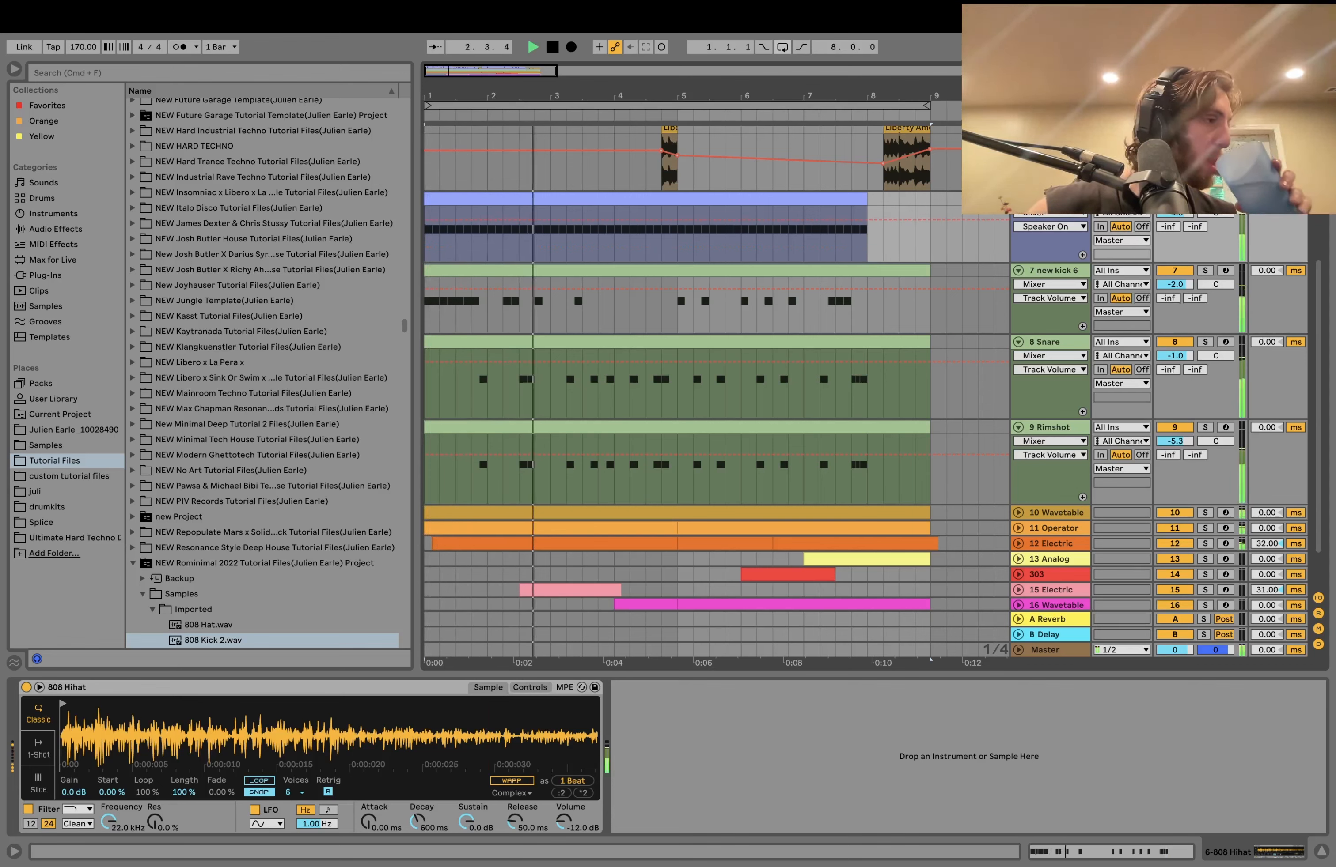
key("space")
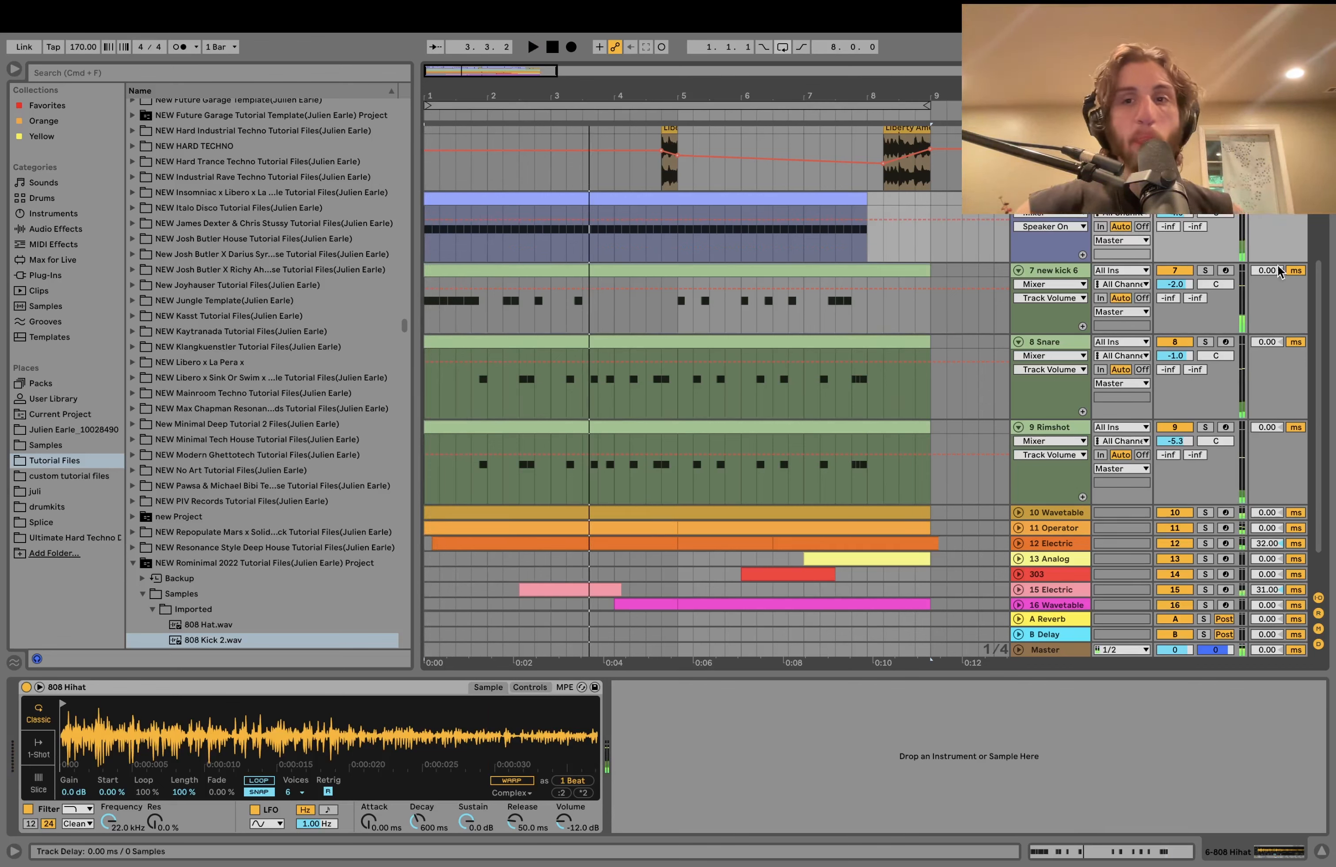
- Solo the new kick 6 track, show its Simpler and play the kick from 1.1.1
left_click(1205, 271)
key("space")
left_click(1049, 271)
key("space")
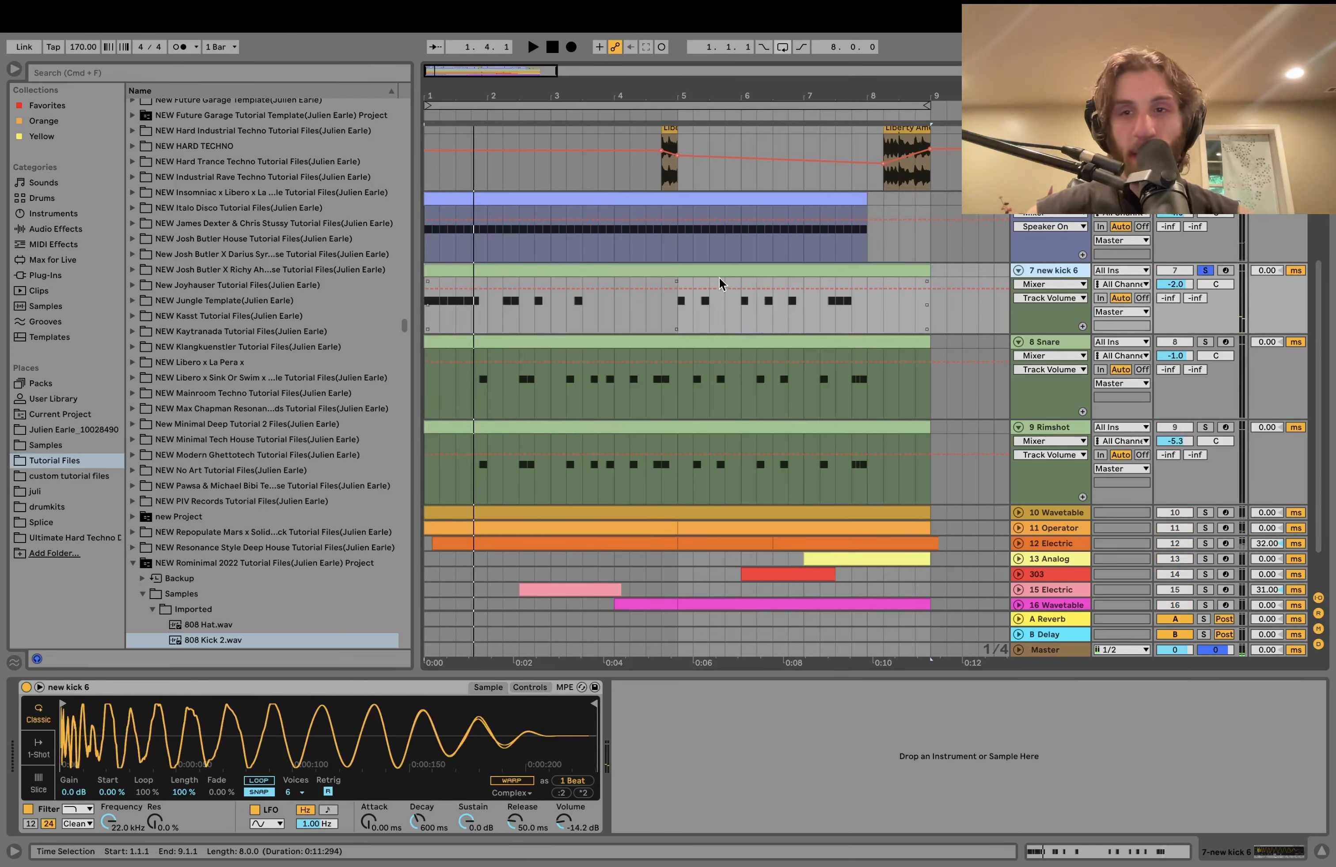
- Solo the Snare track, show its Simpler and play the snare from 1.4.1
left_click(1045, 344)
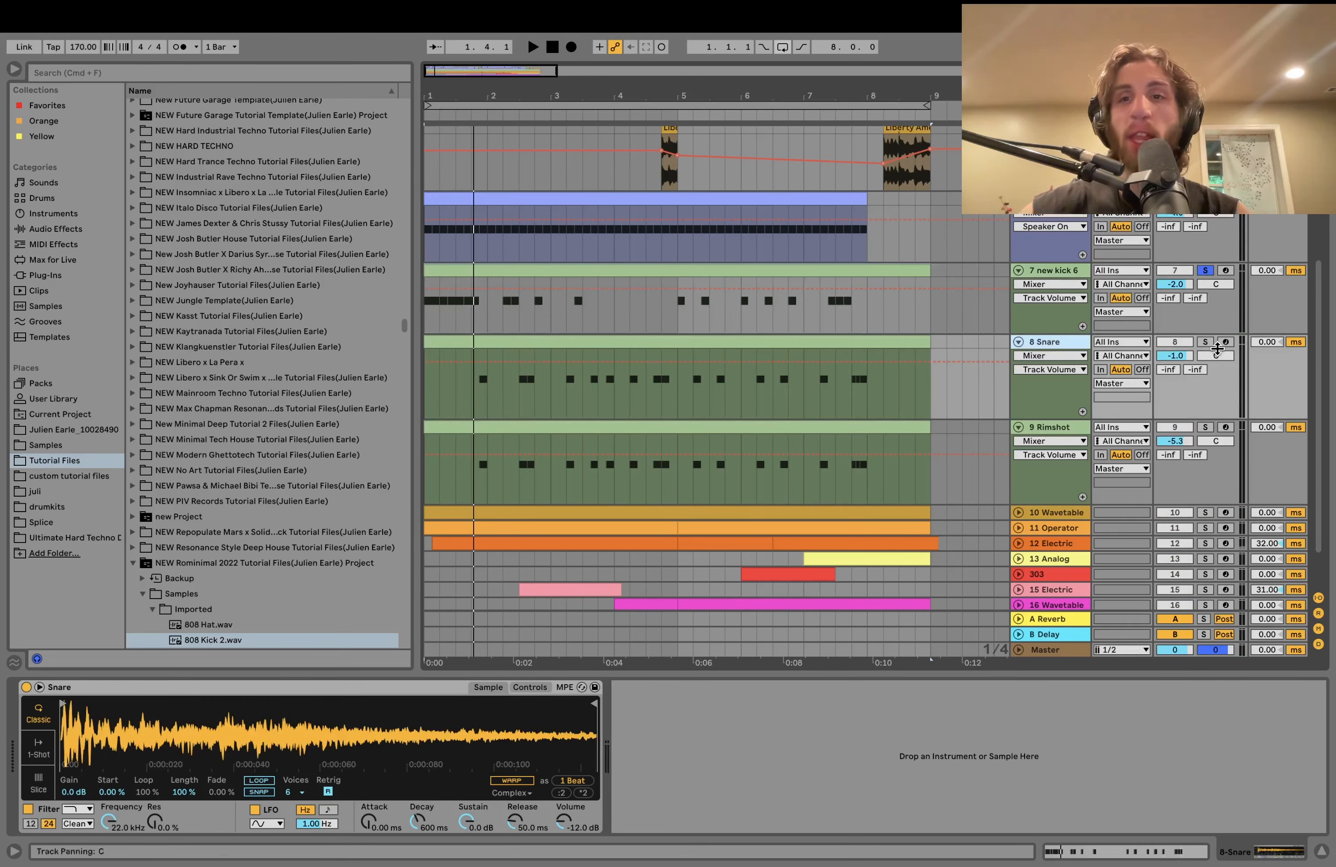
left_click(1205, 342)
left_click(471, 398)
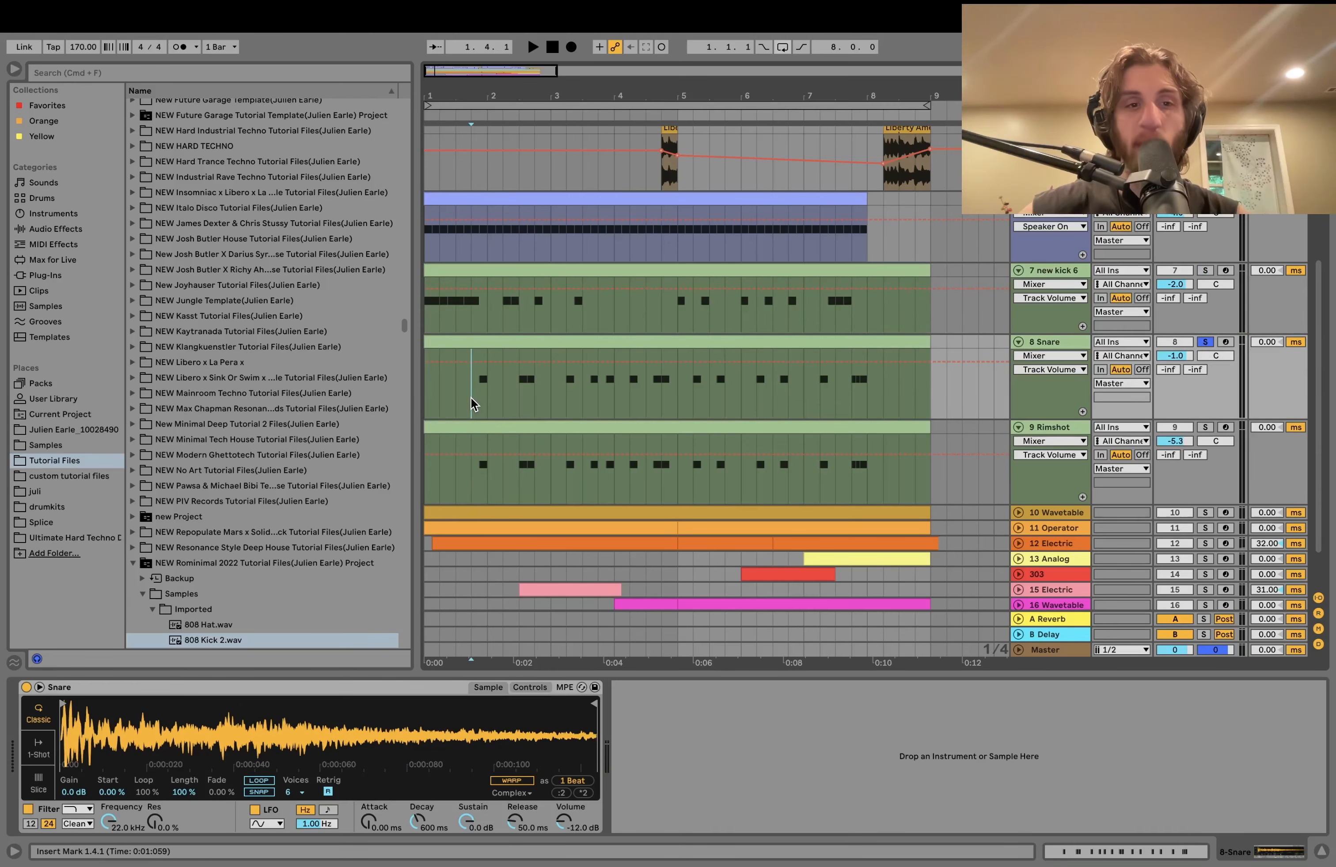
key("space")
- Listen to the Rimshot alone and layered with the Snare, and clear the solos
left_click(1204, 427)
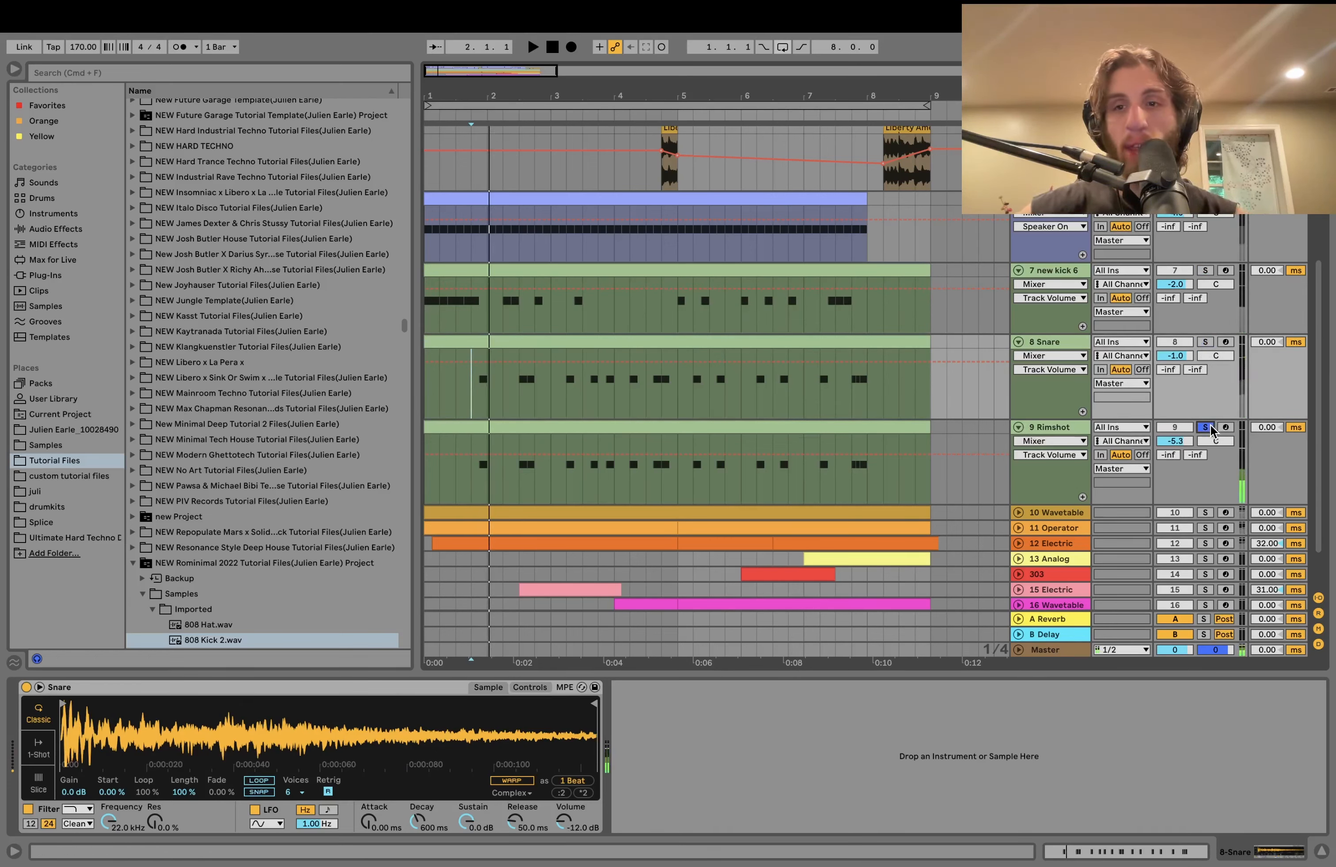
left_click(1204, 342)
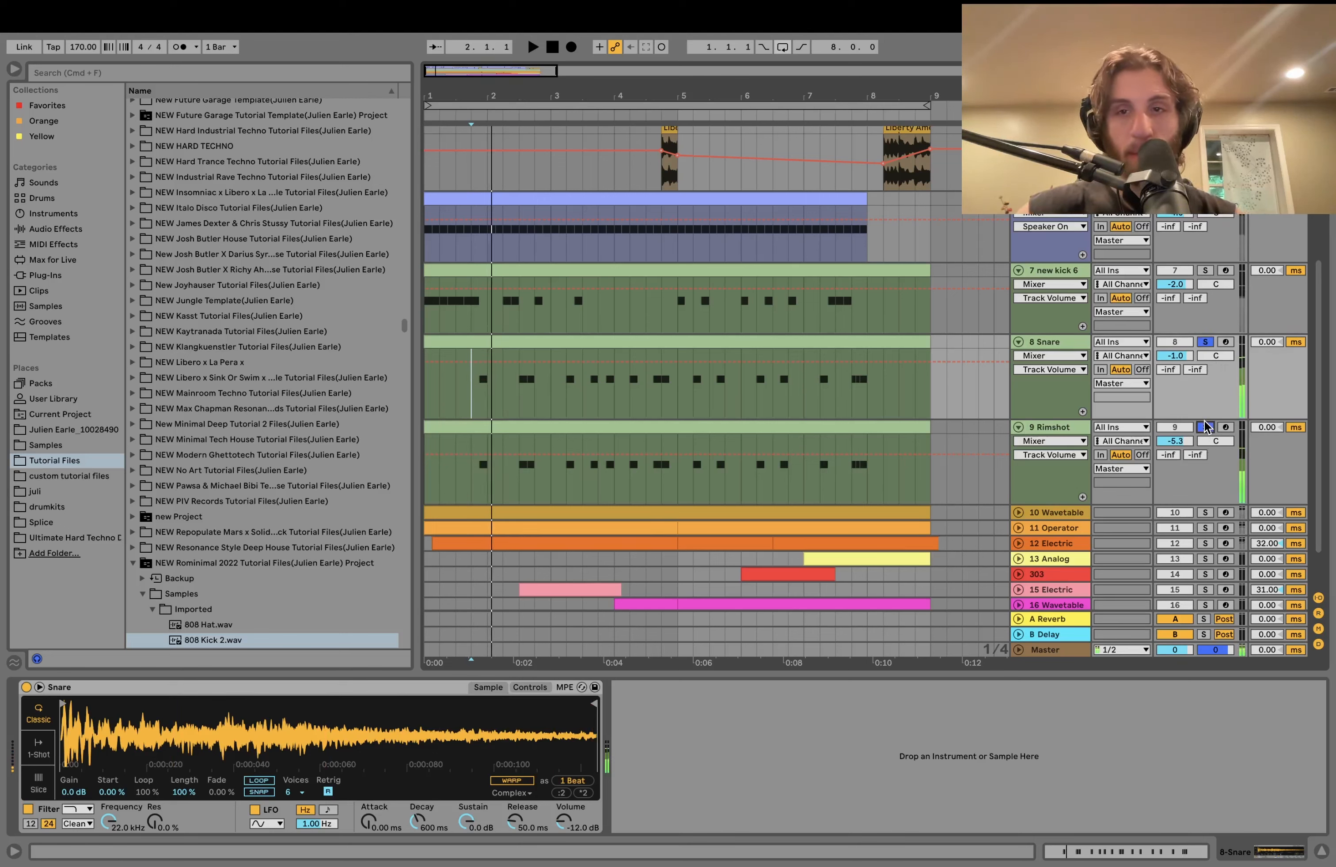
left_click(1205, 427)
scroll(685, 311, "up", 5)
scroll(774, 397, "down", 5)
scroll(839, 407, "up", 5)
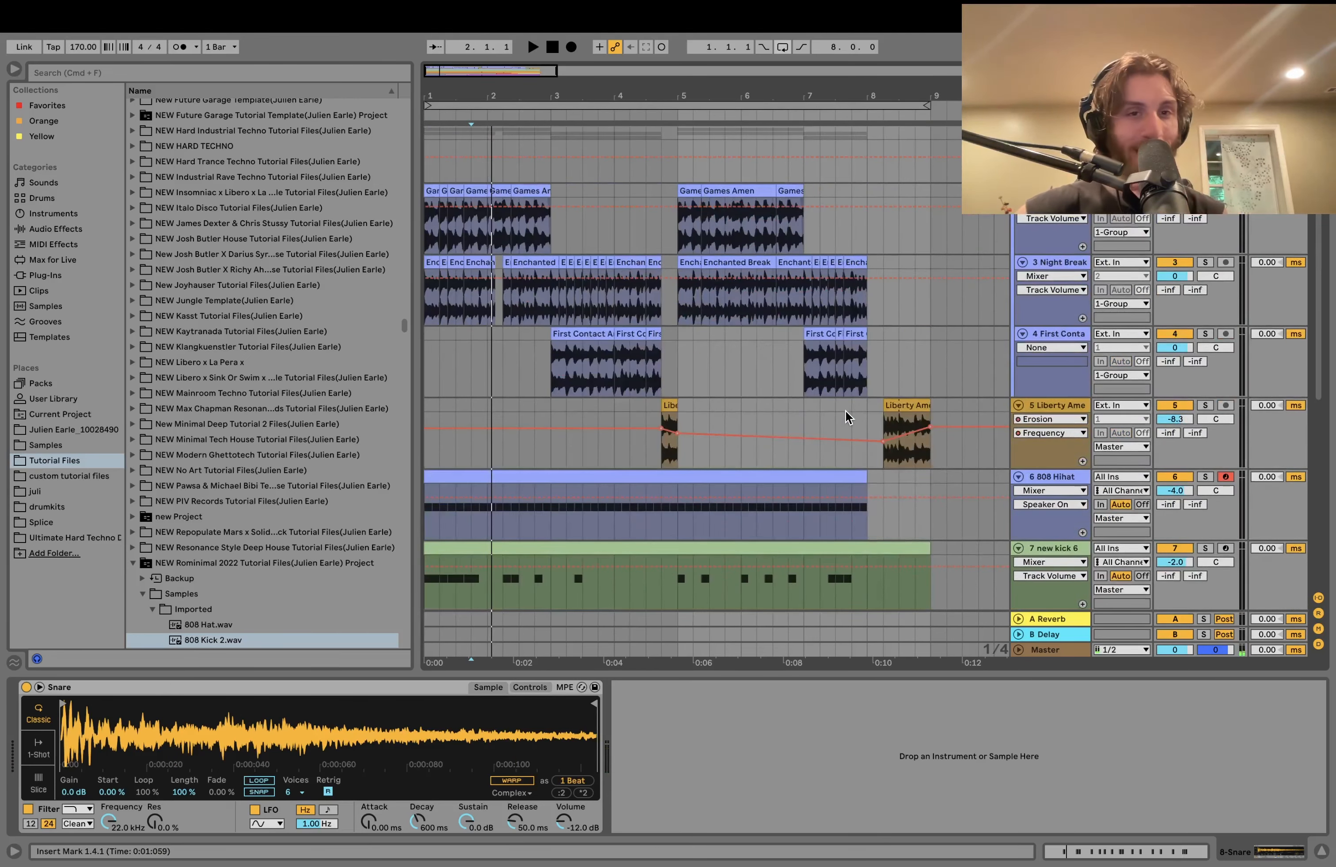
scroll(846, 408, "down", 5)
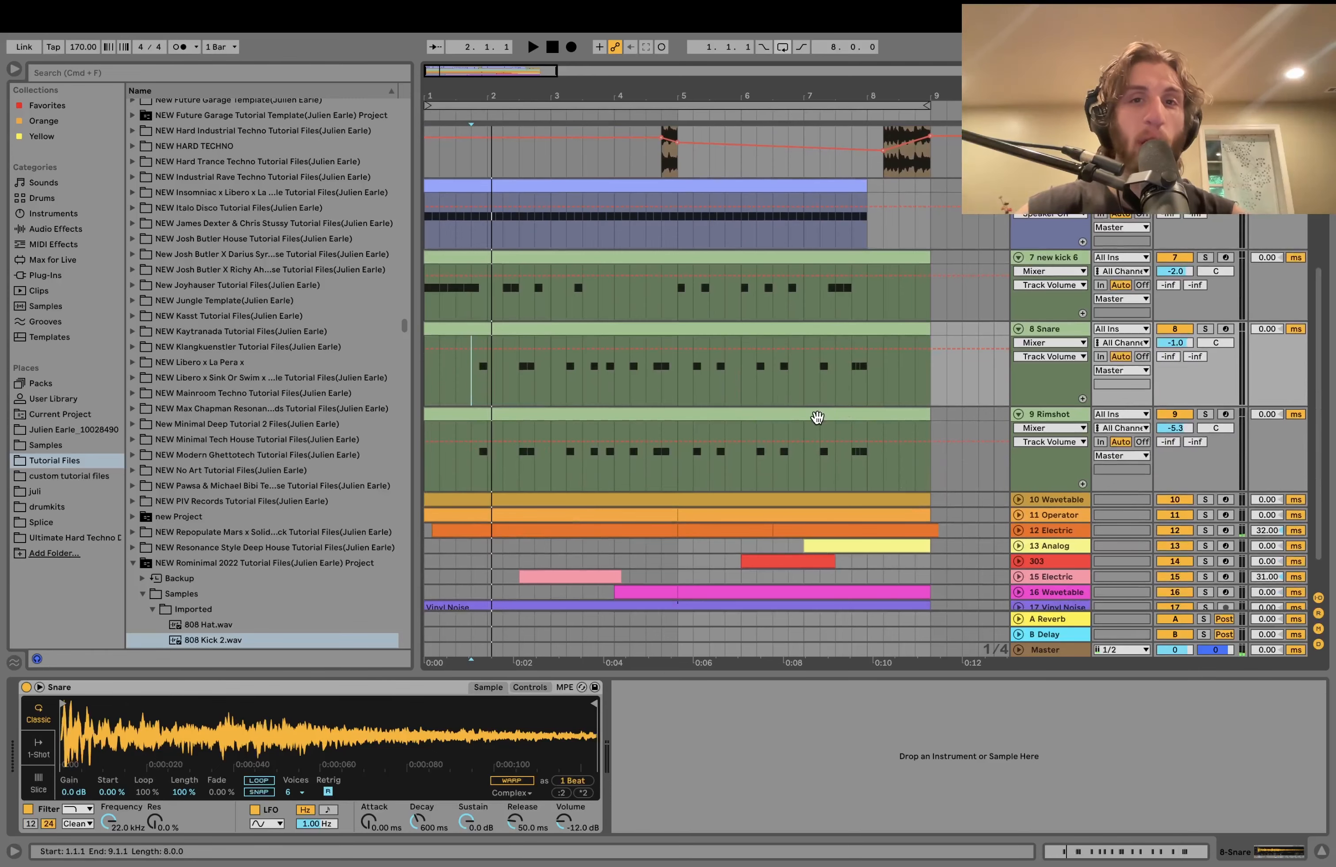
scroll(724, 520, "up", 5)
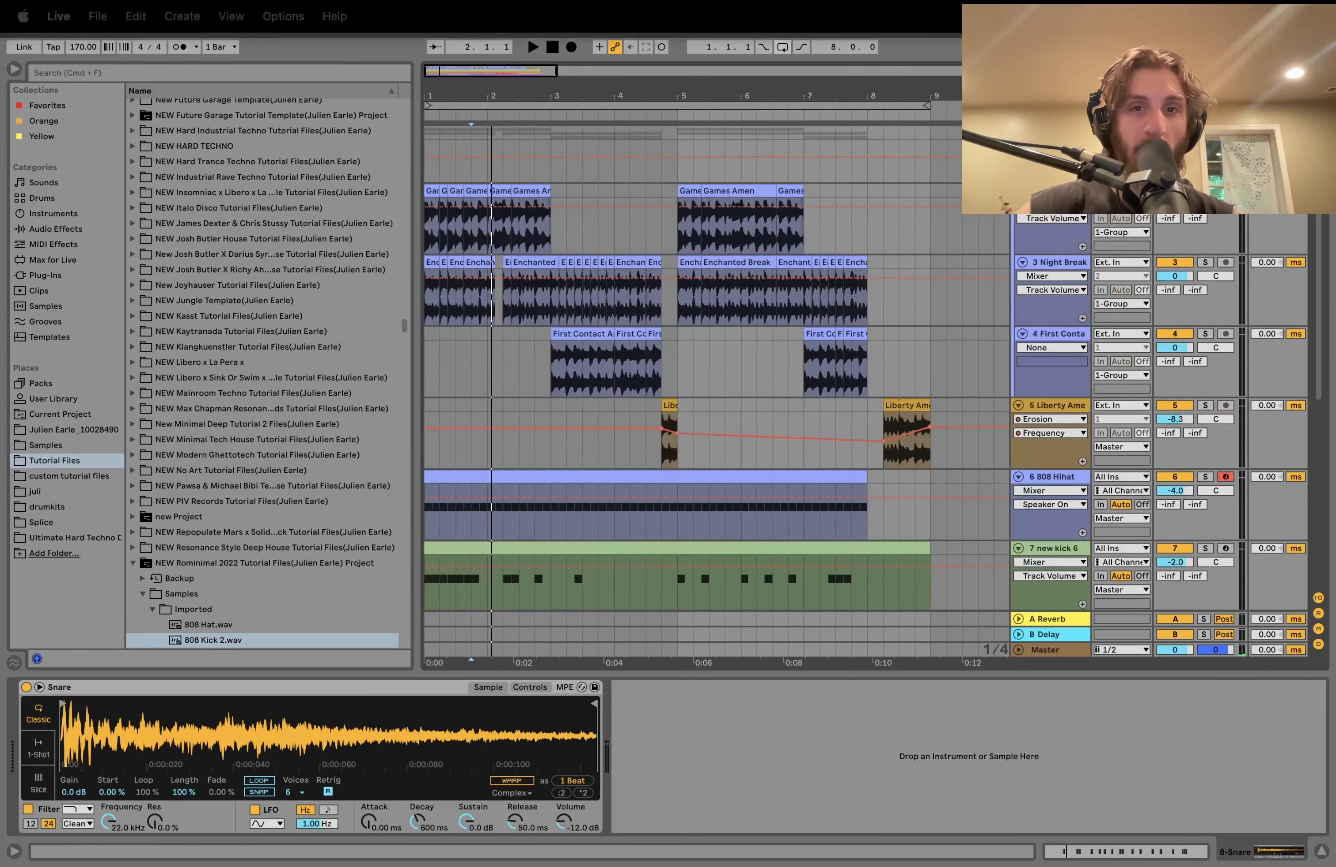
scroll(1112, 306, "down", 5)
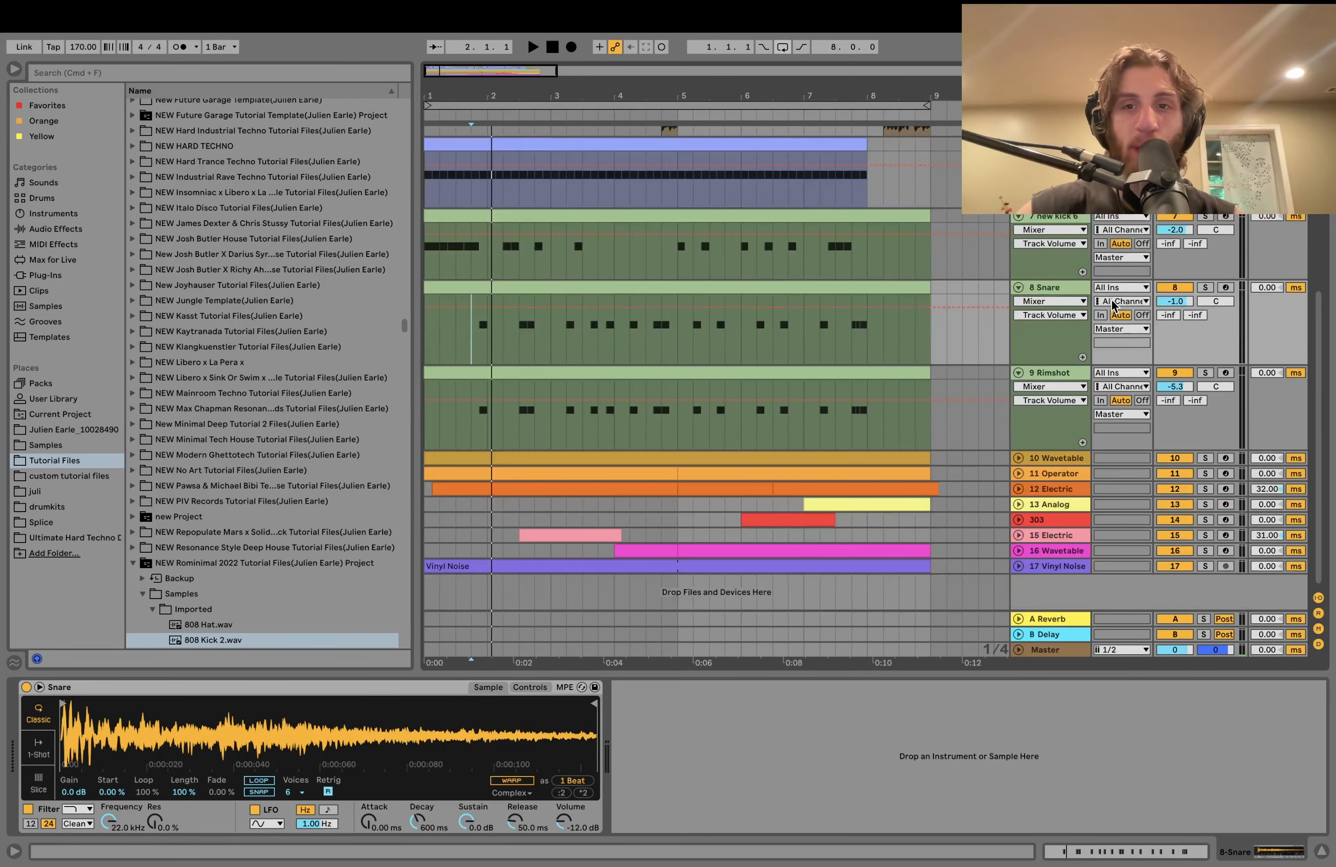
- Solo and unfold the 10 Wavetable track, loop its clips over eight bars from 1.1.1 and play the bass line
left_click(1204, 459)
left_click(844, 458)
key("space")
key("super+l")
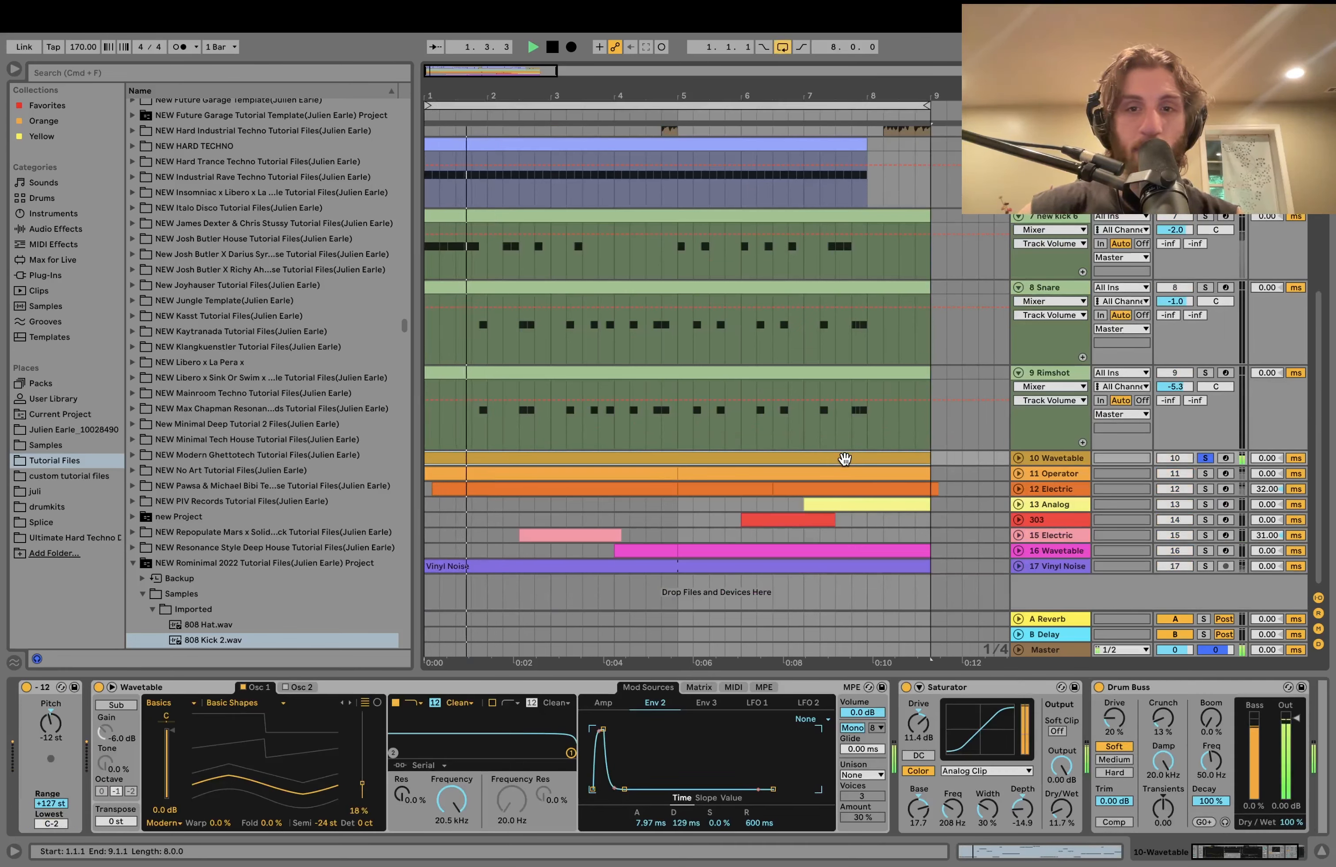
left_click(1018, 458)
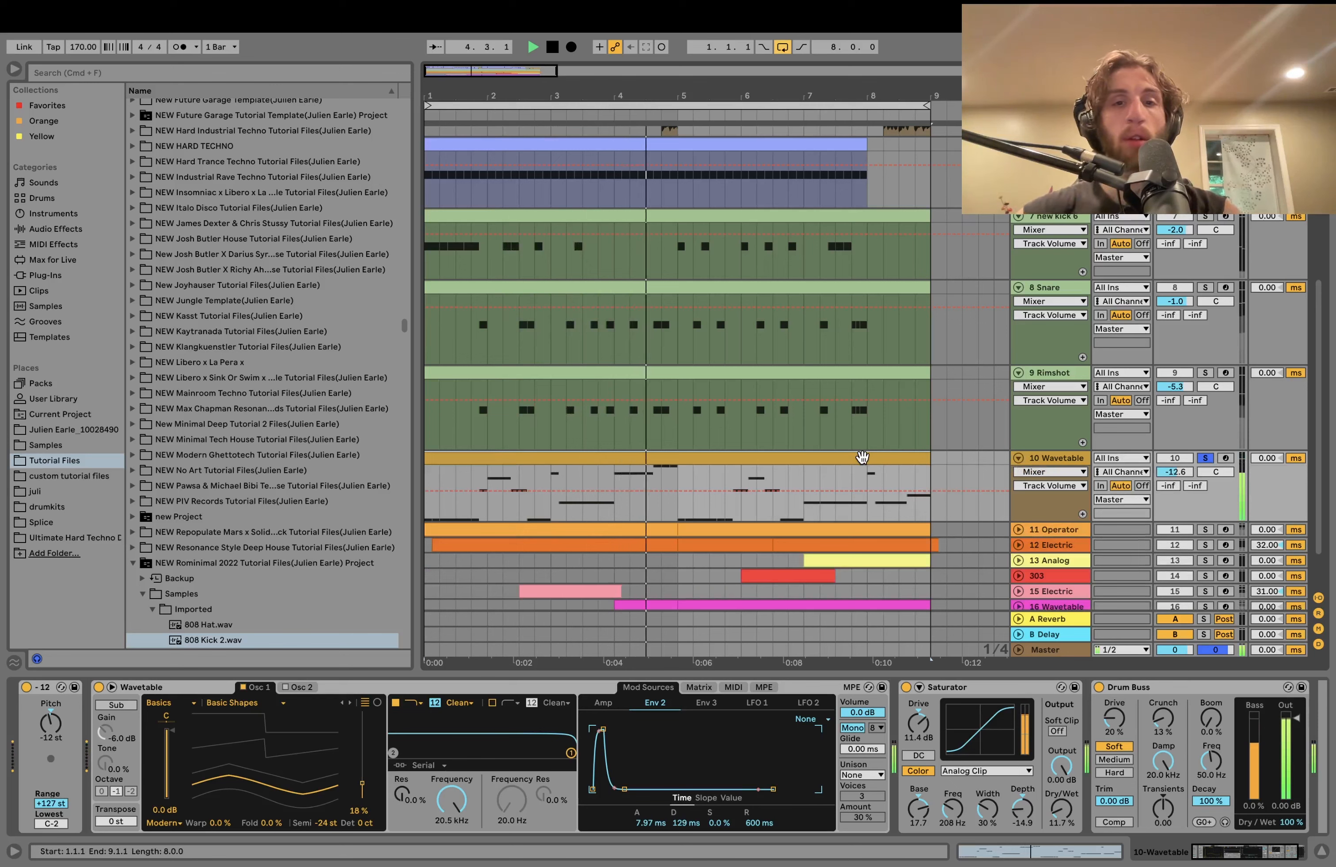
key("space")
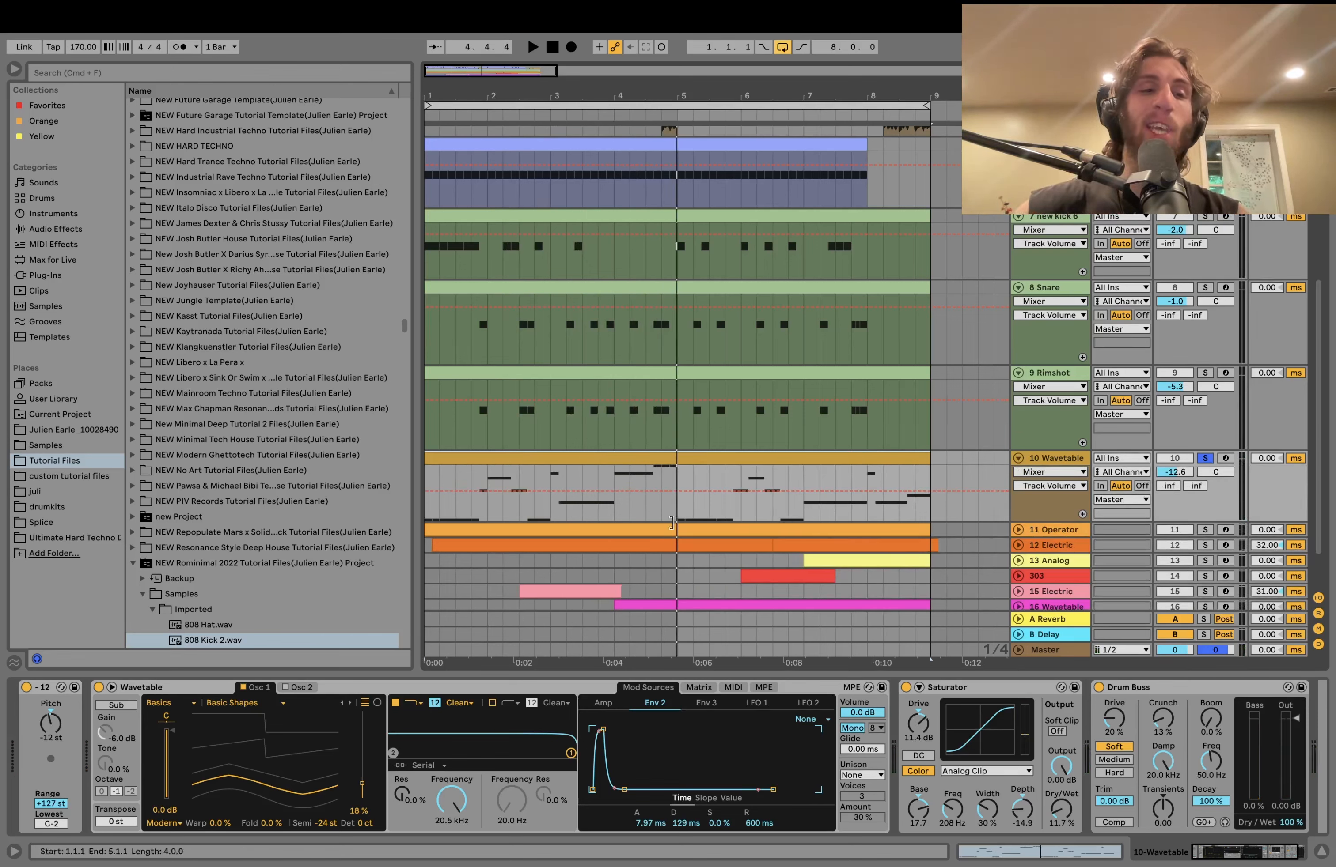
- Open the 10 Wavetable clip's notes and follow the bass melody during playback from 1.1.1
double_click(688, 461)
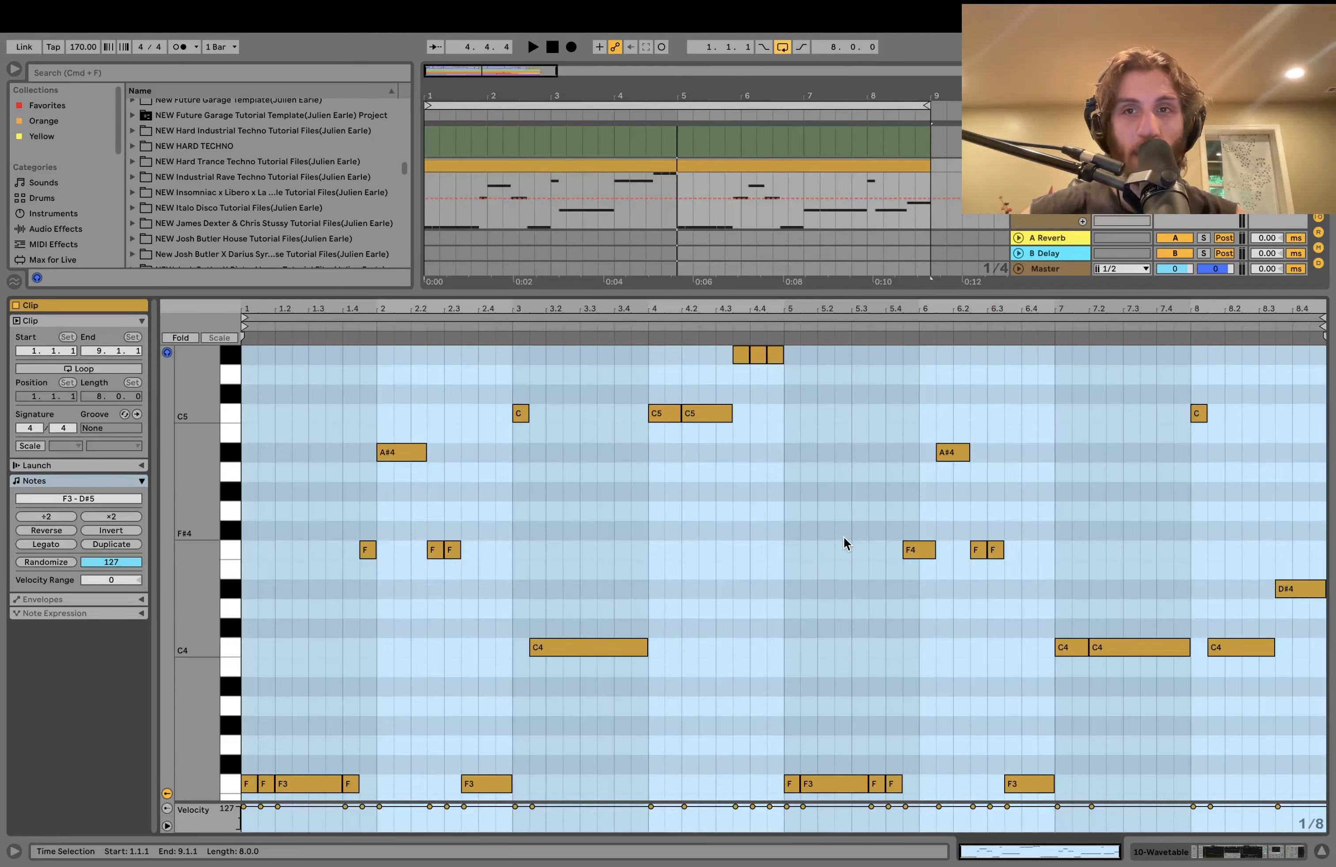
key("shift+Tab")
key("space")
double_click(838, 403)
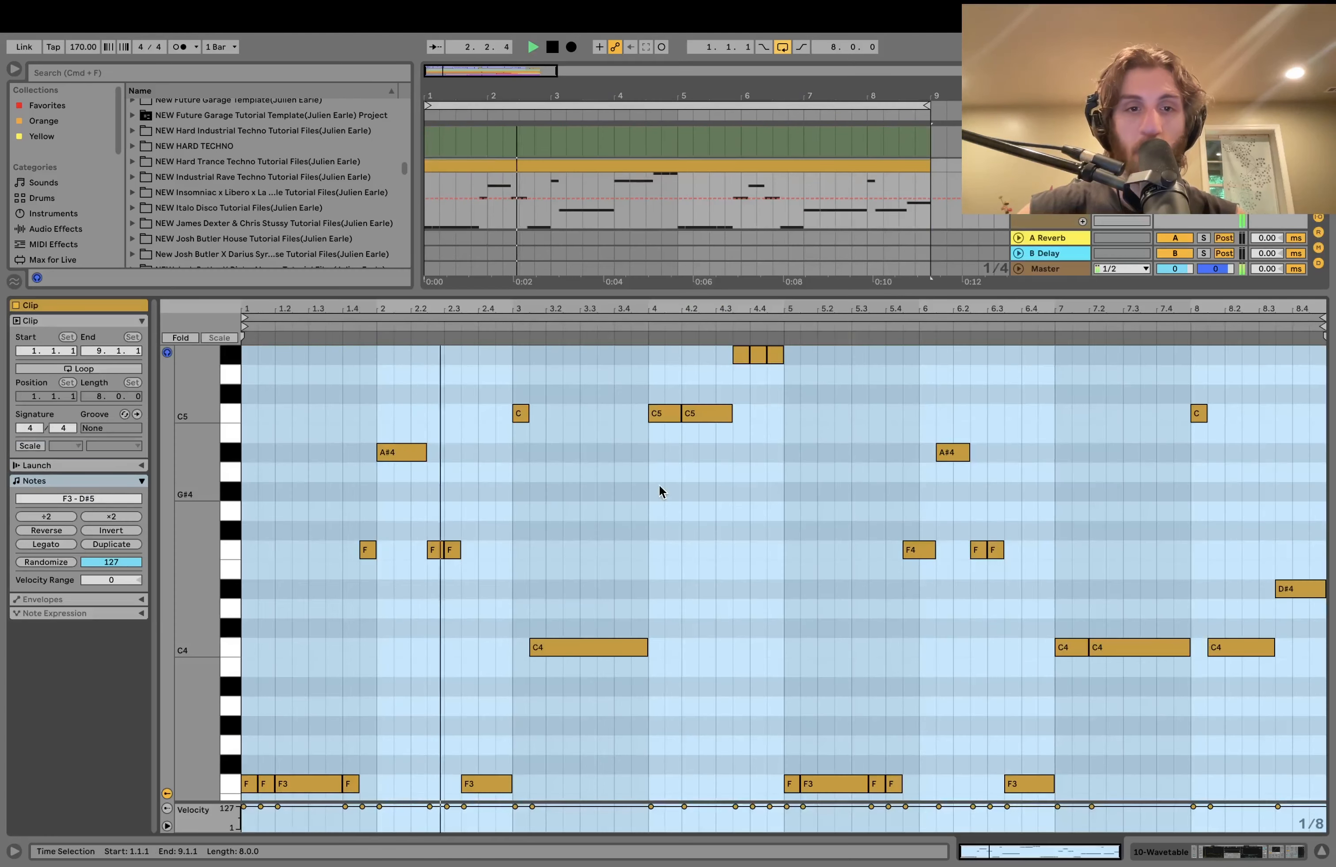
key("space")
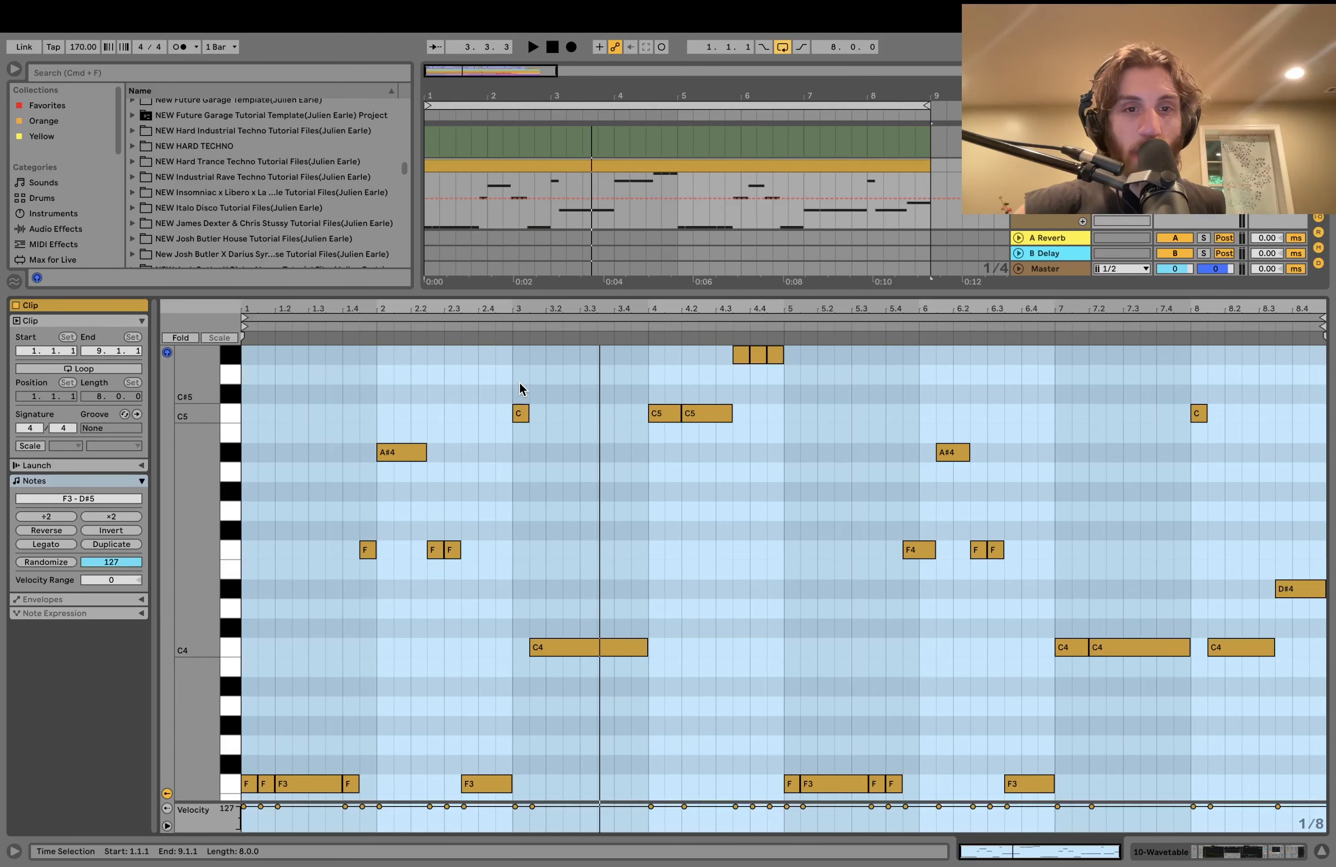
- Mark the range 3.2.1 to 4.1.3 in the Wavetable clip's notes and play the bass line onward
left_click_drag(540, 611, 663, 619)
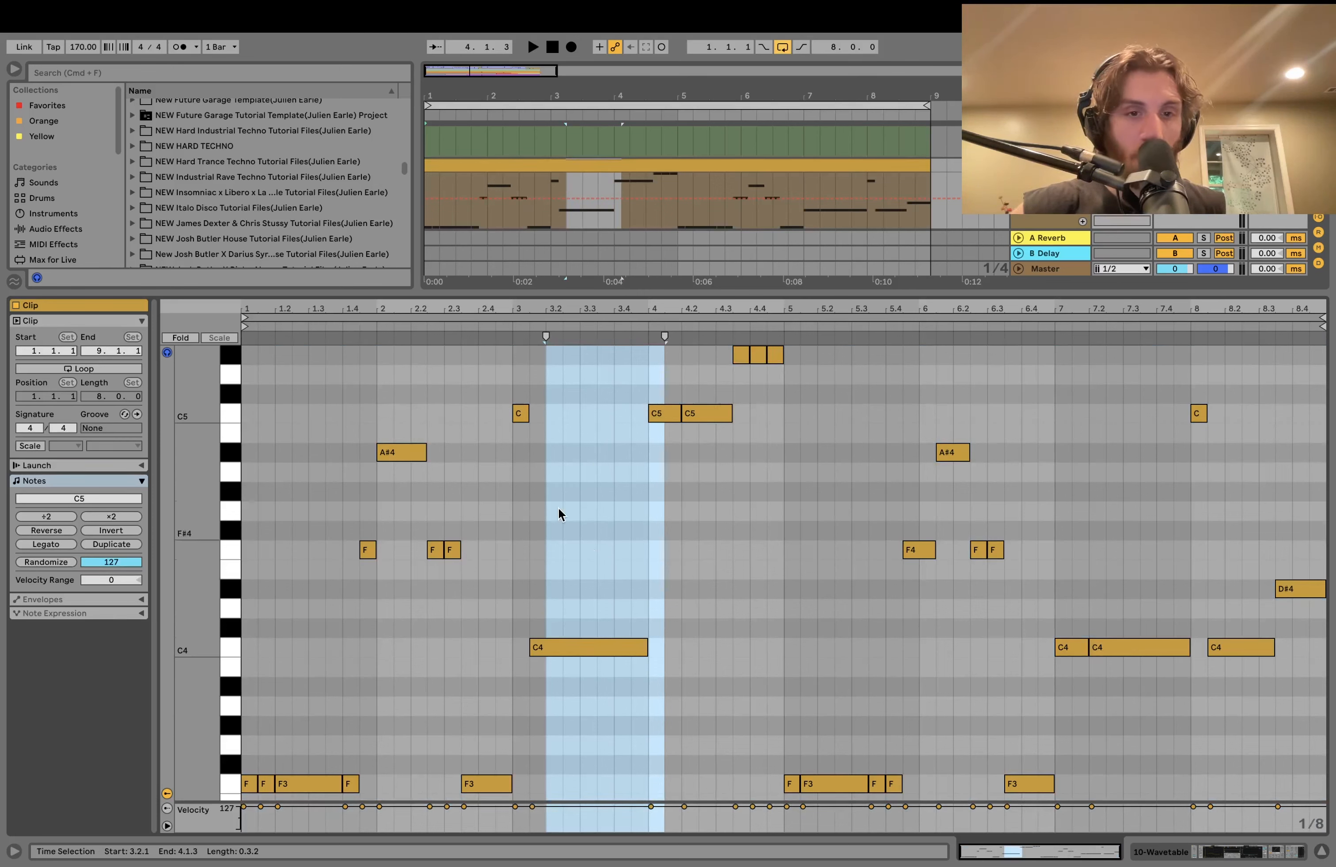
left_click(517, 325)
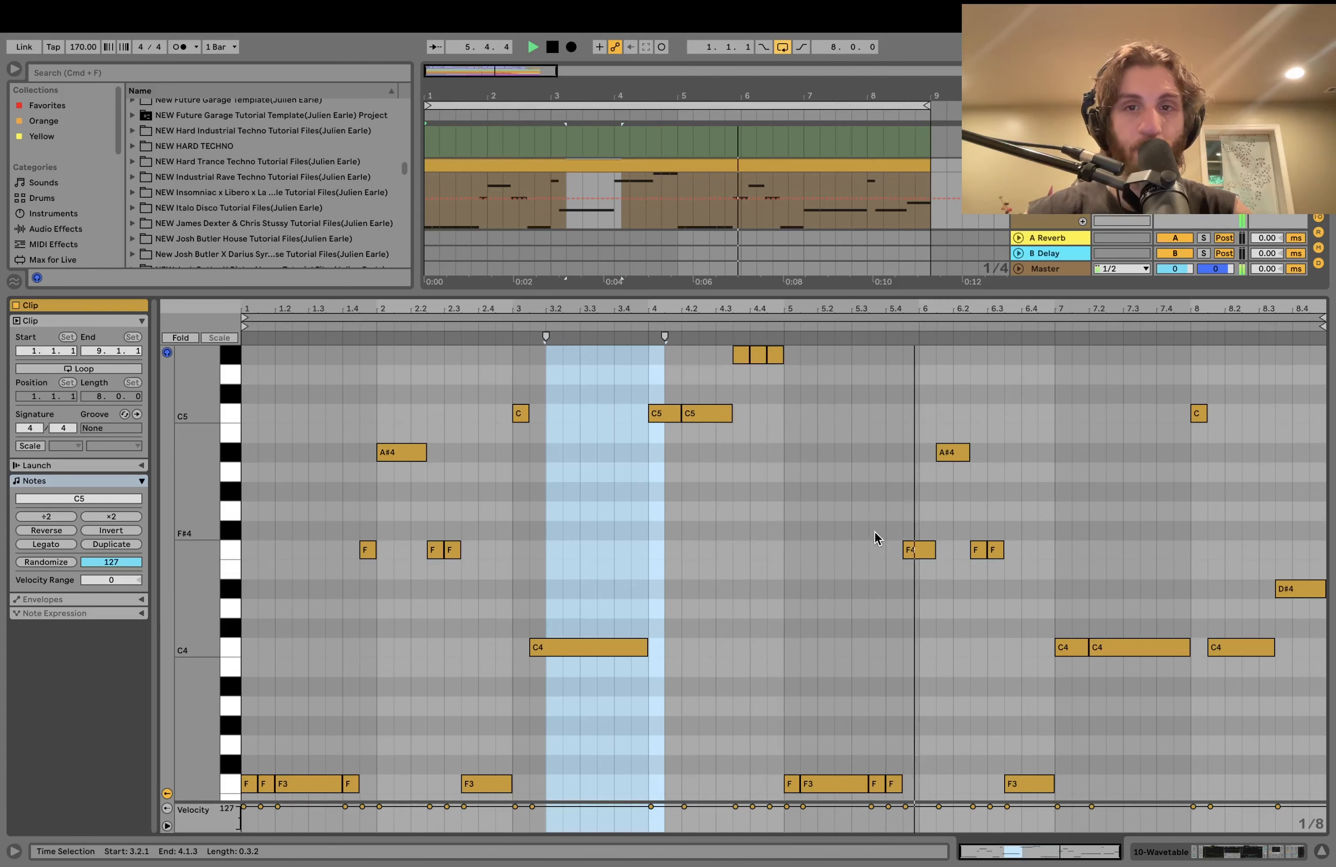
key("space")
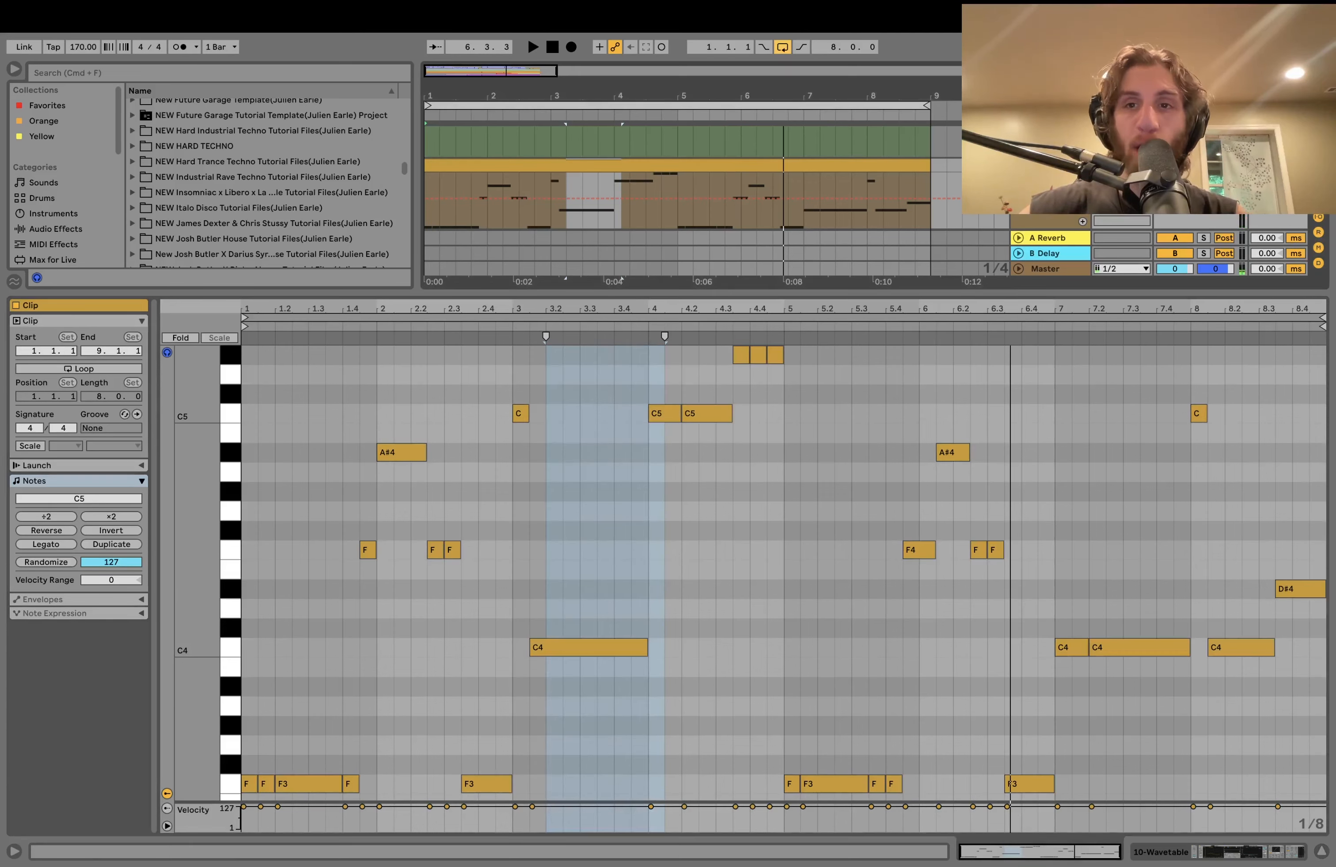
- Return to the Wavetable device and inspect the Env 2 pitch modulation in the Matrix and the Env 2 envelope
key("shift+Tab")
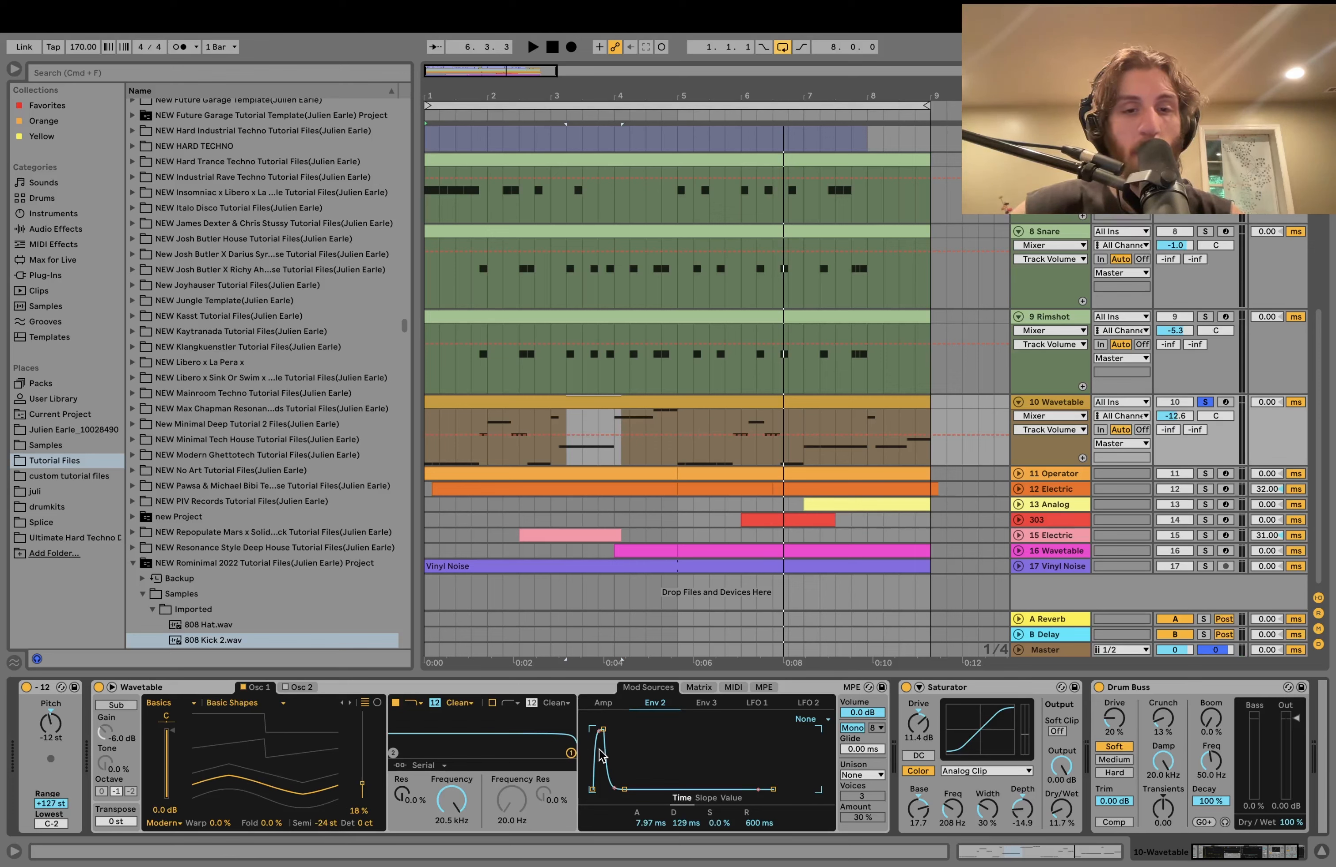
left_click(698, 688)
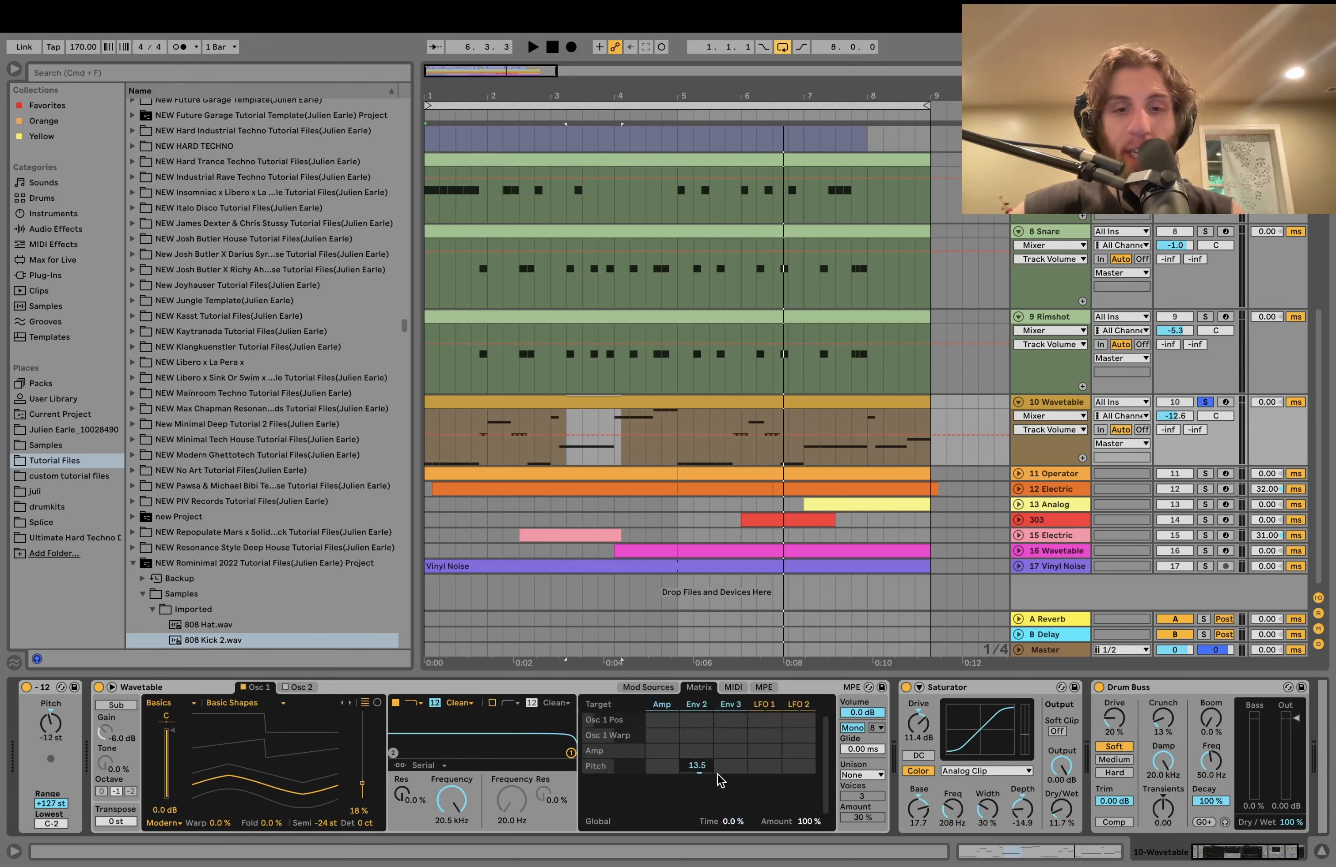
left_click(684, 706)
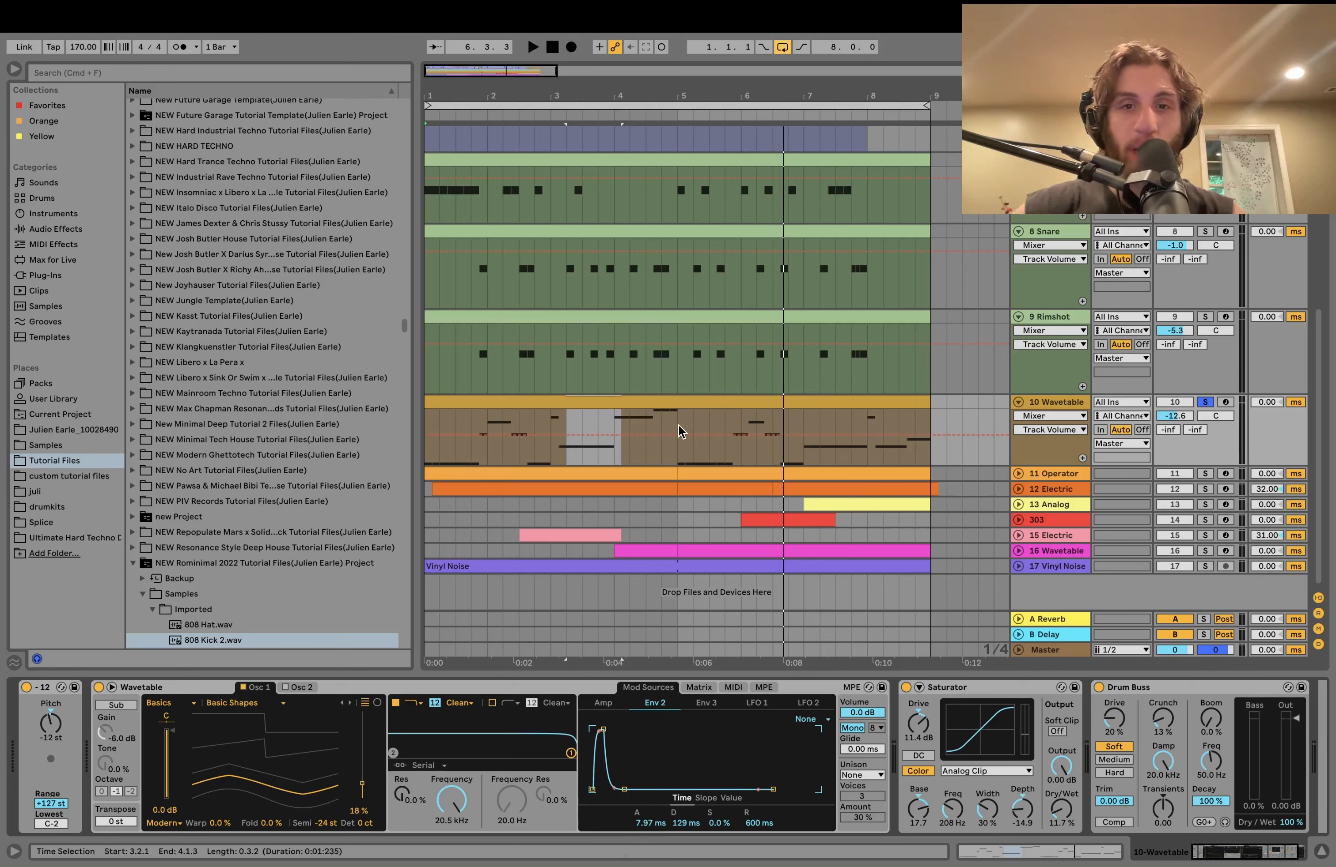
- Select the 10 Wavetable clips over eight bars, play the bass line from 1.1.1 and open the drumkits folder in the browser
left_click(662, 402)
key("space")
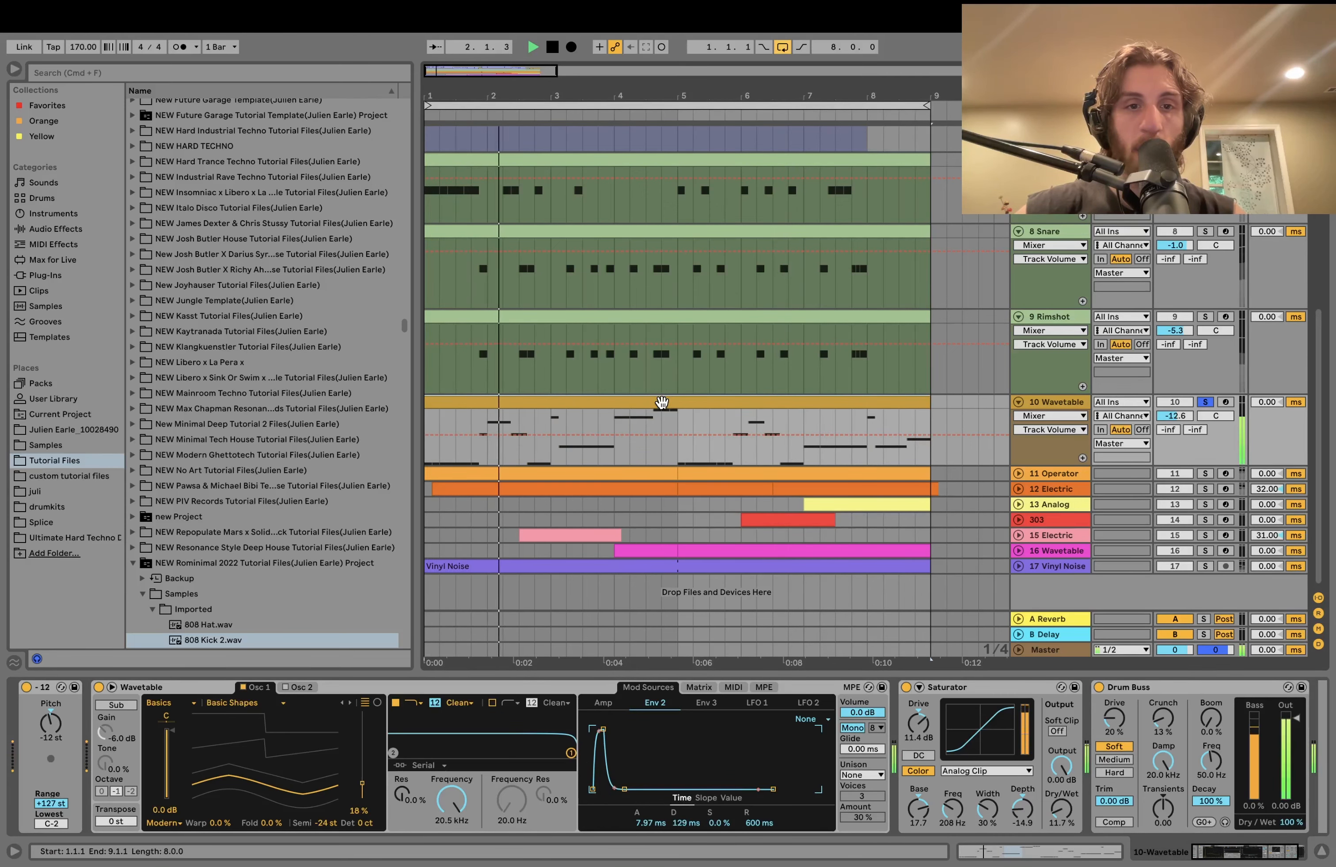
left_click(46, 507)
- Try an Env 2 attack of 0.00 ms in the Wavetable, audition the bass line with it, and undo the change
left_click_drag(603, 730, 592, 730)
key("space")
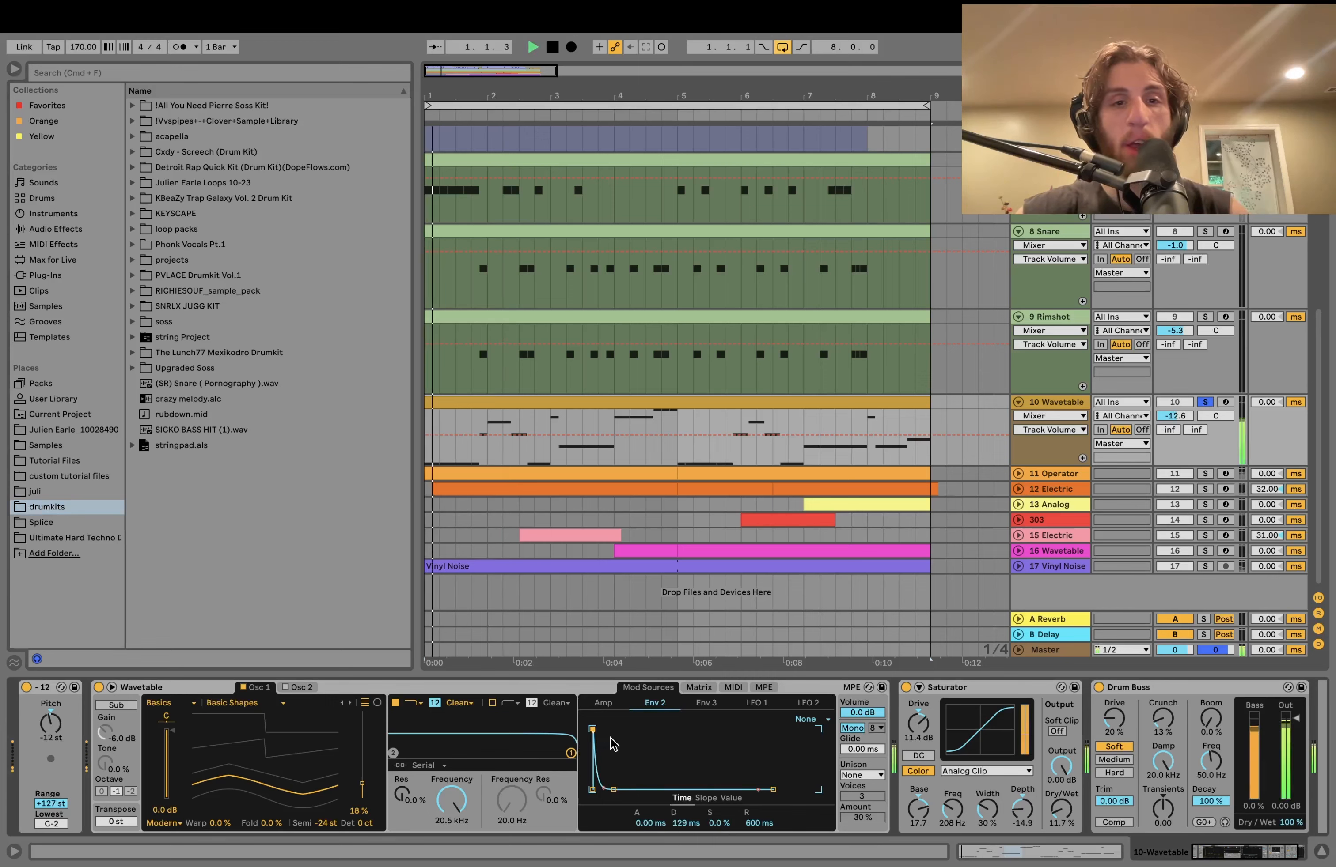
key("space")
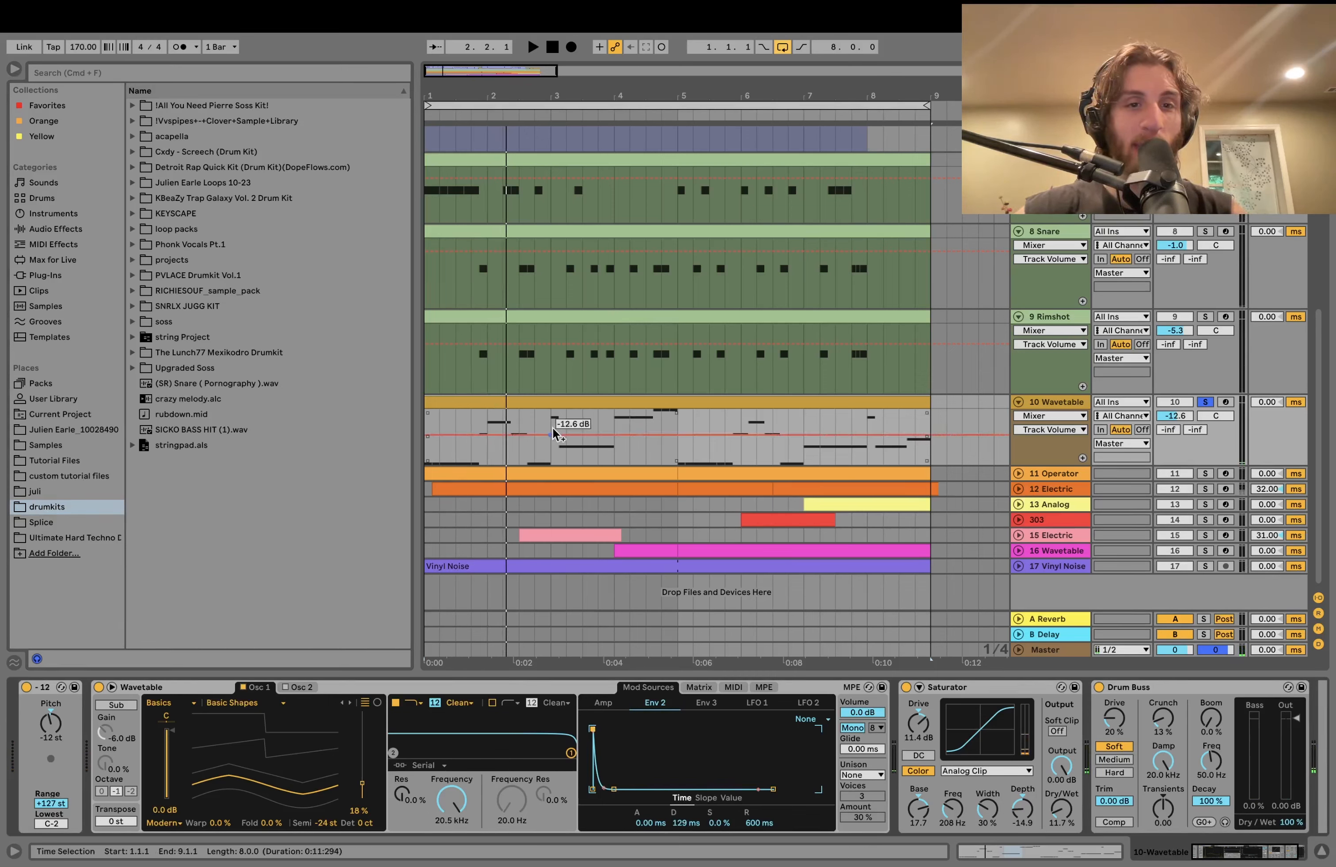
key("space")
key("space")
key("super+z")
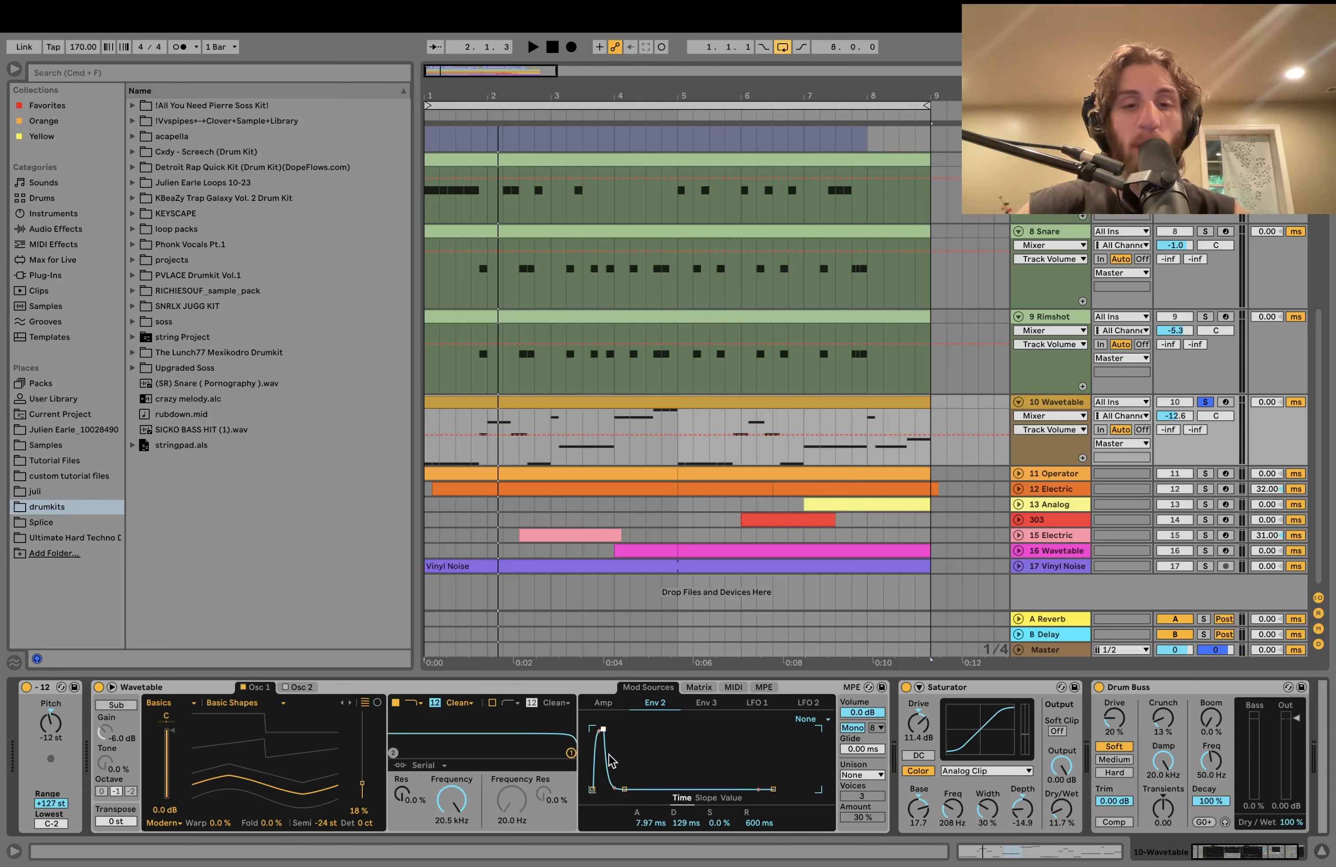
- Replay the bass line from 1.1.1 and toggle the Saturator device to compare its effect on the sound
key("space")
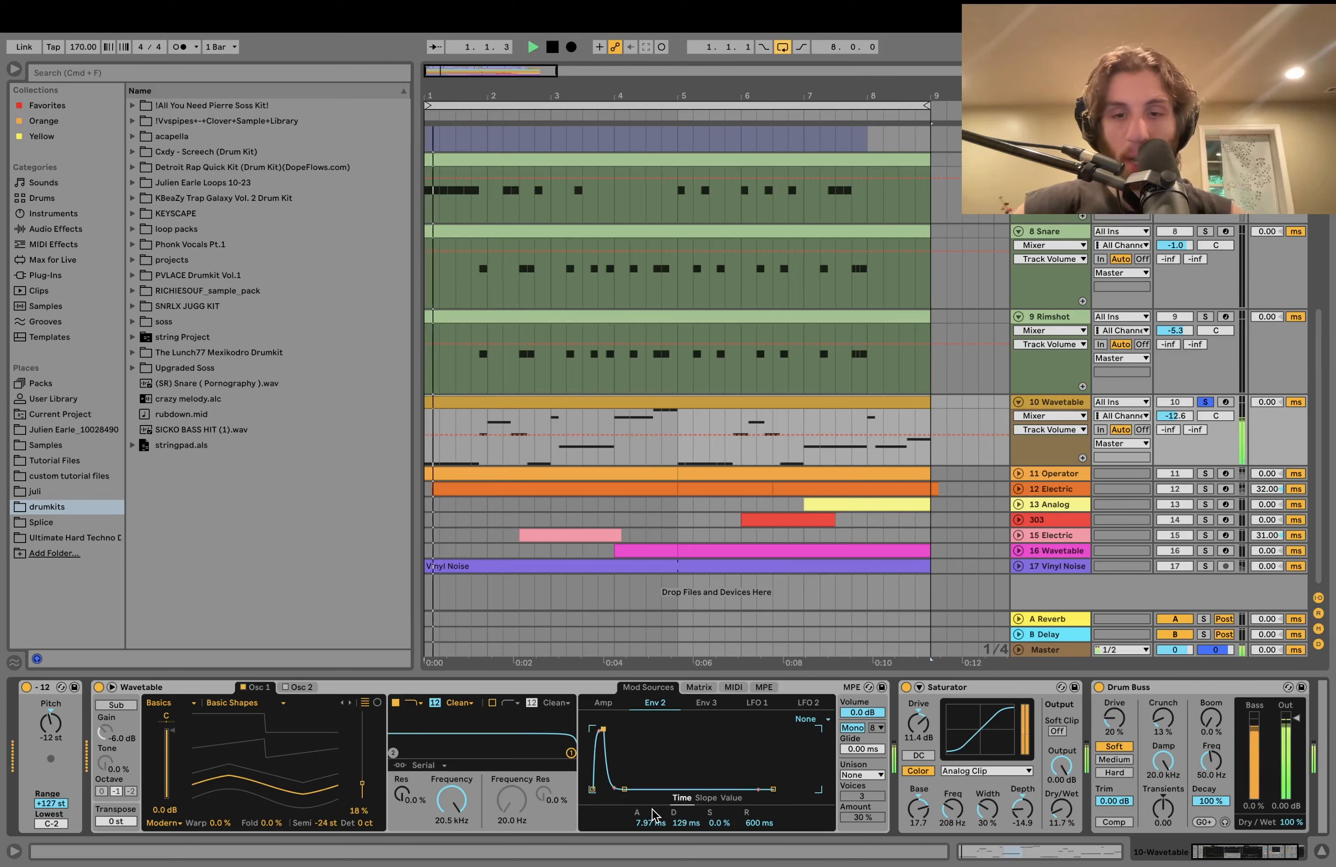
scroll(651, 809, "right", 3)
key("space")
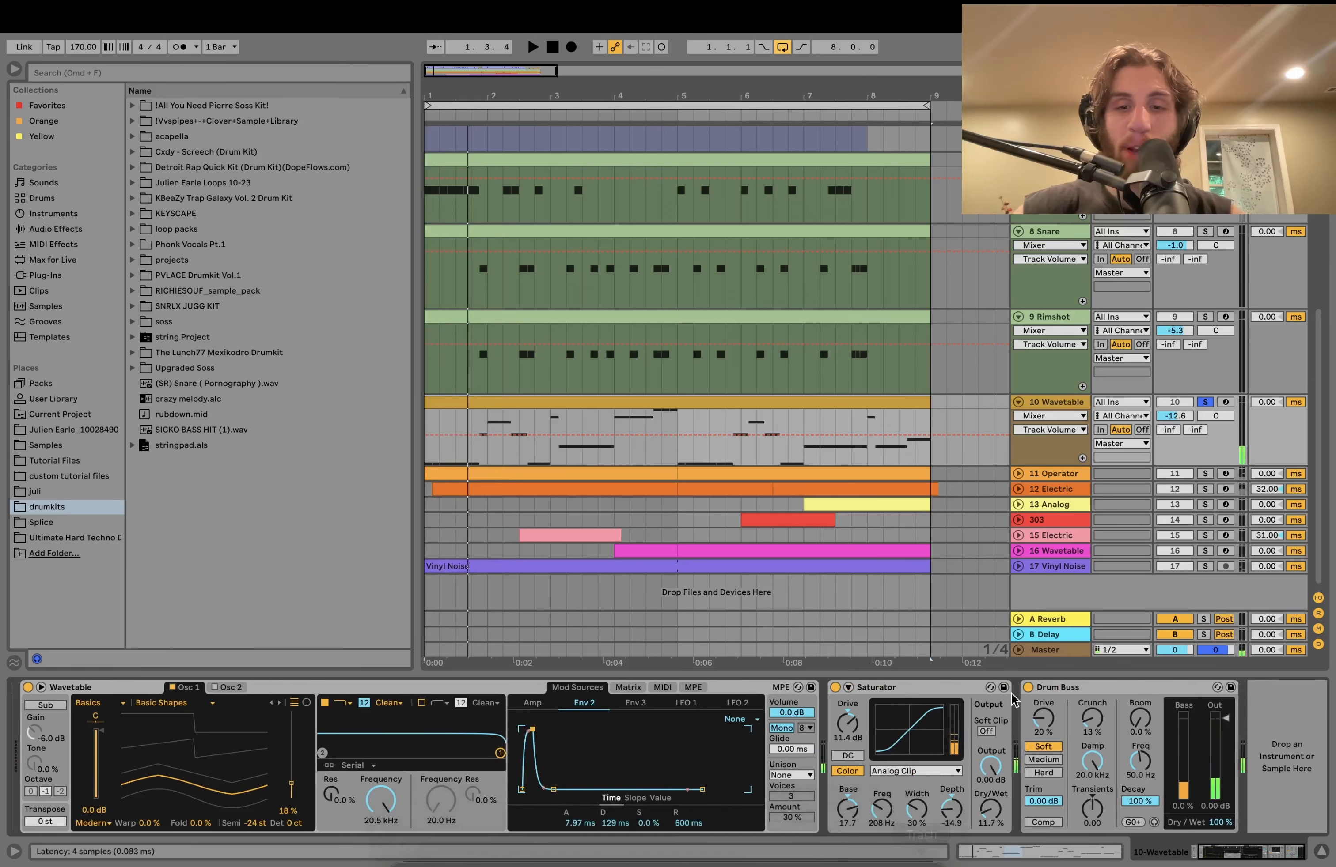
left_click(835, 687)
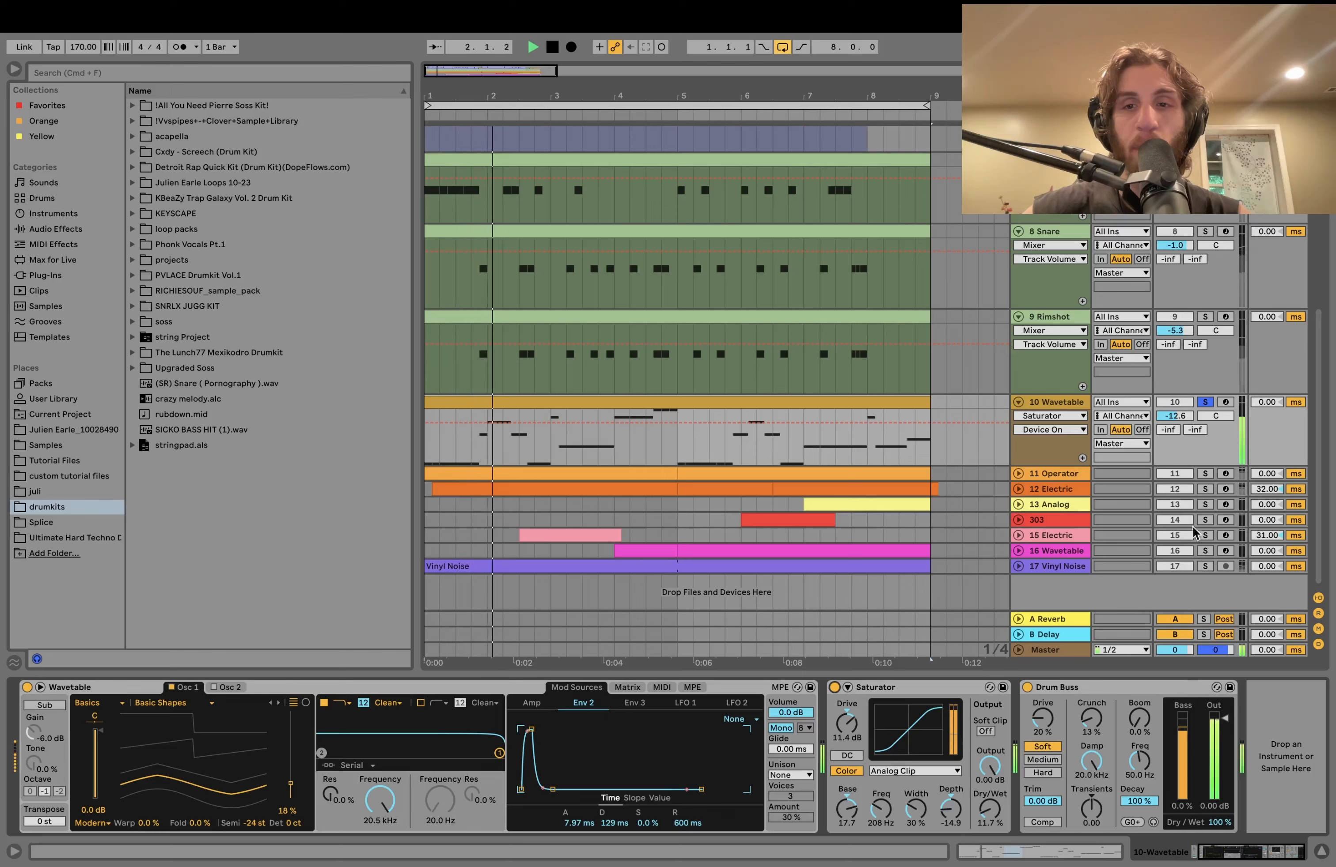
- Solo and unfold the 11 Operator track and play its part from 1.1.1
left_click(1205, 474)
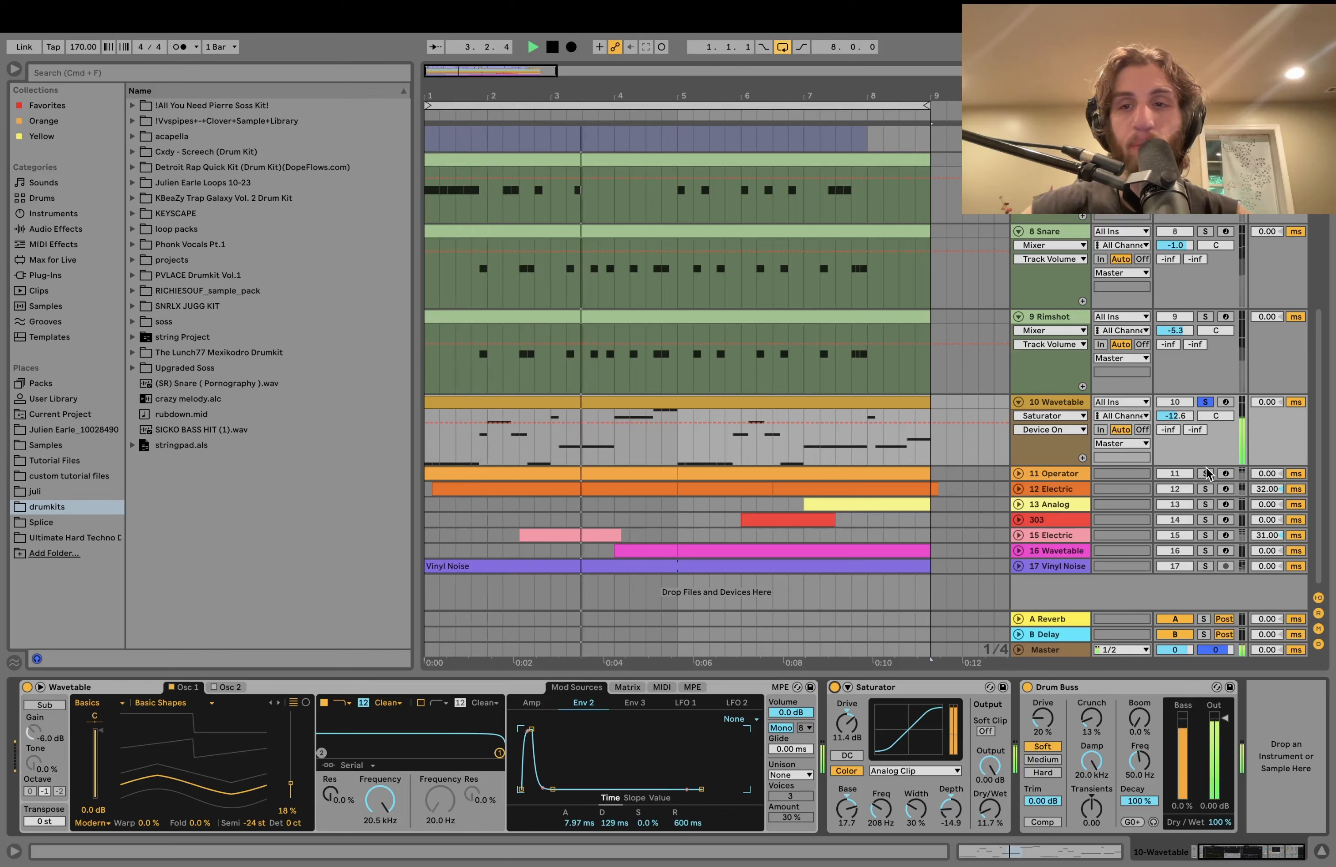
key("space")
left_click(1020, 471)
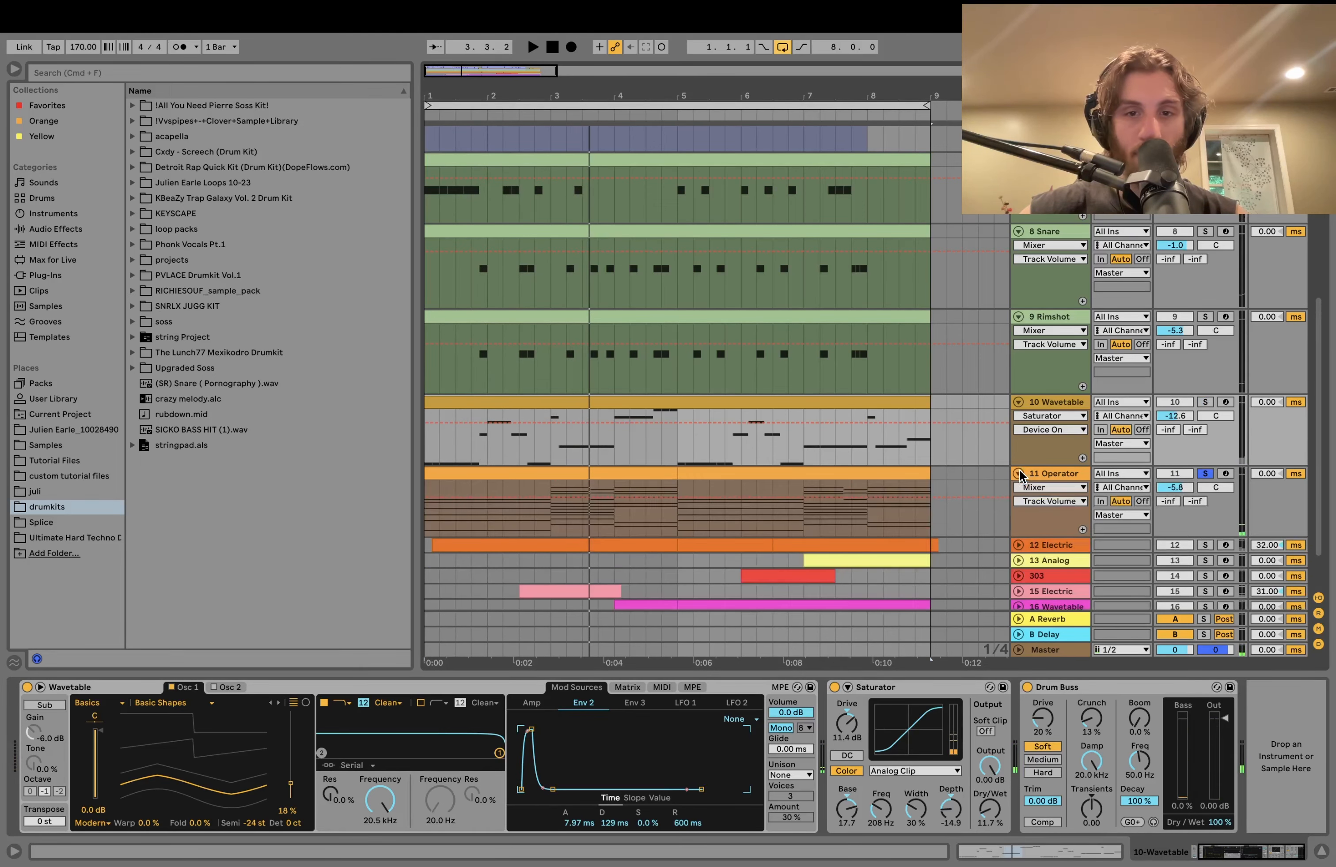
key("space")
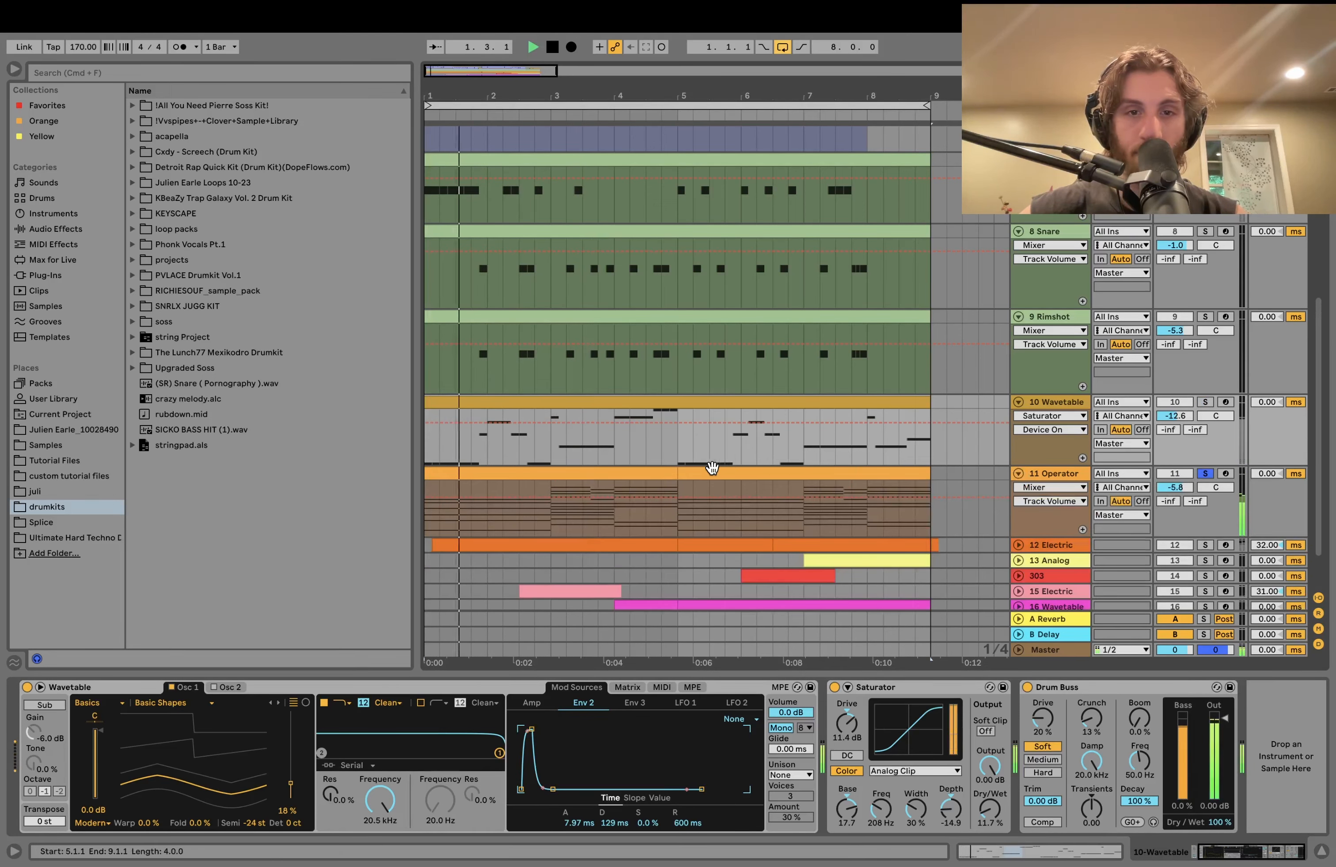